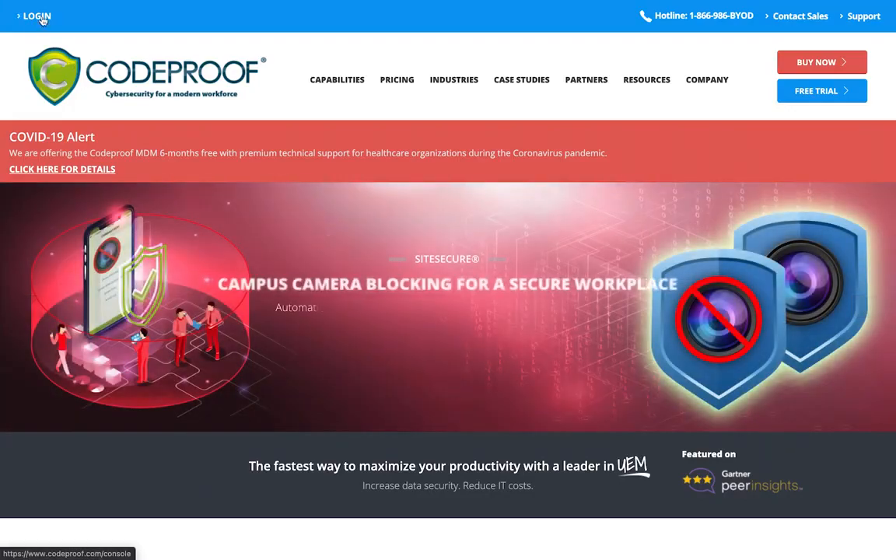
# Go to the Cloud Console login page using the homepage's LOGIN link
pyautogui.click(43, 19)
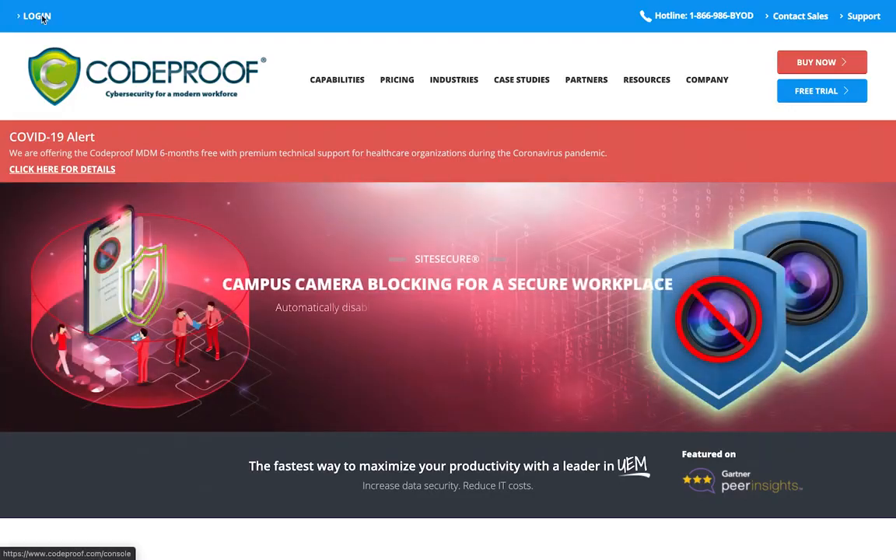
# Log in with the browser's saved email address and the account password
pyautogui.click(378, 274)
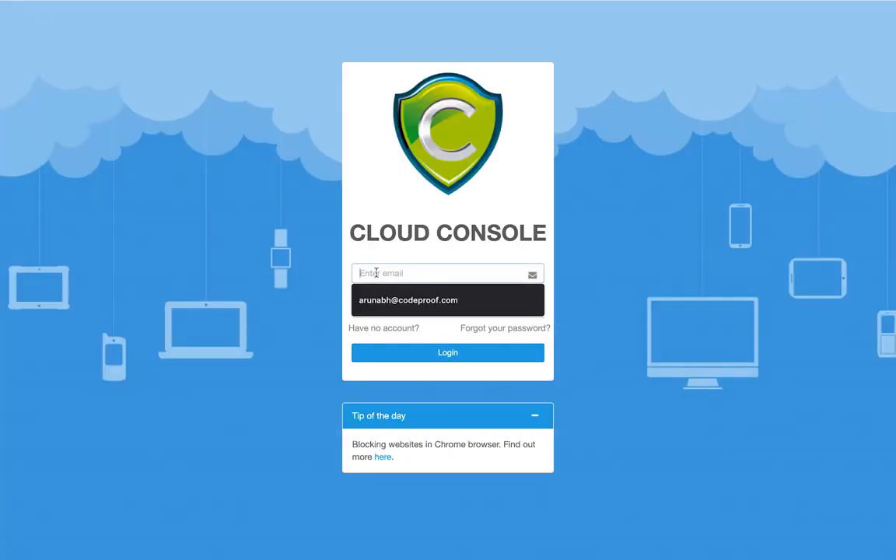
pyautogui.press('Down')
pyautogui.press('Return')
pyautogui.press('Tab')
pyautogui.write('•••••••••')
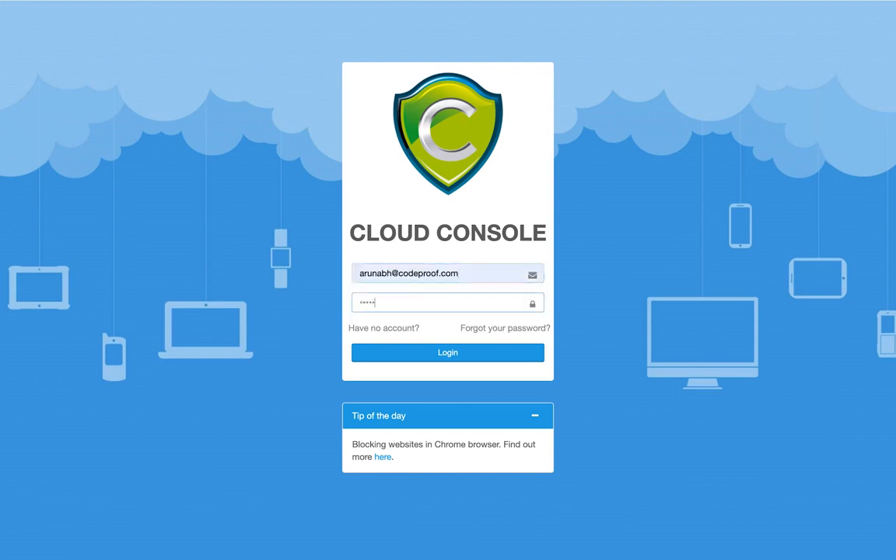
pyautogui.press('Return')
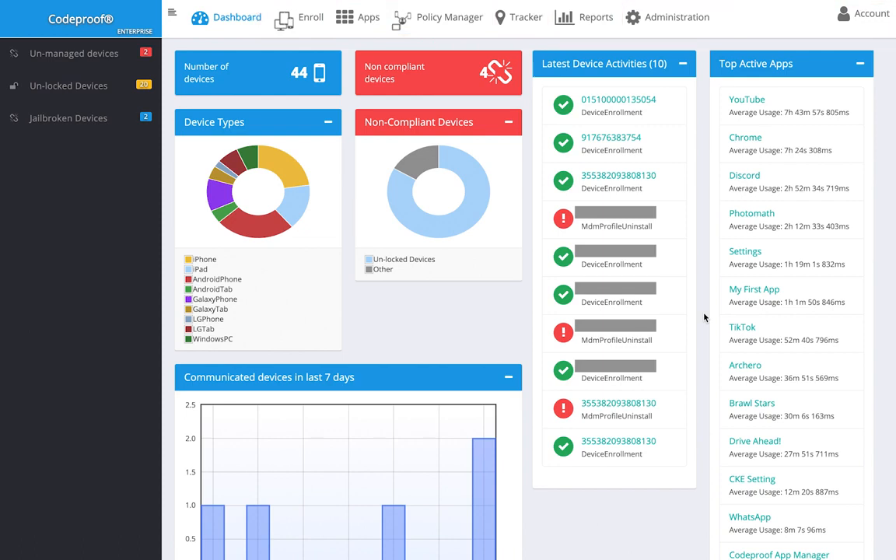
# Open Device Enrollment from Enroll in the top navigation, landing on the Android tab
pyautogui.click(304, 27)
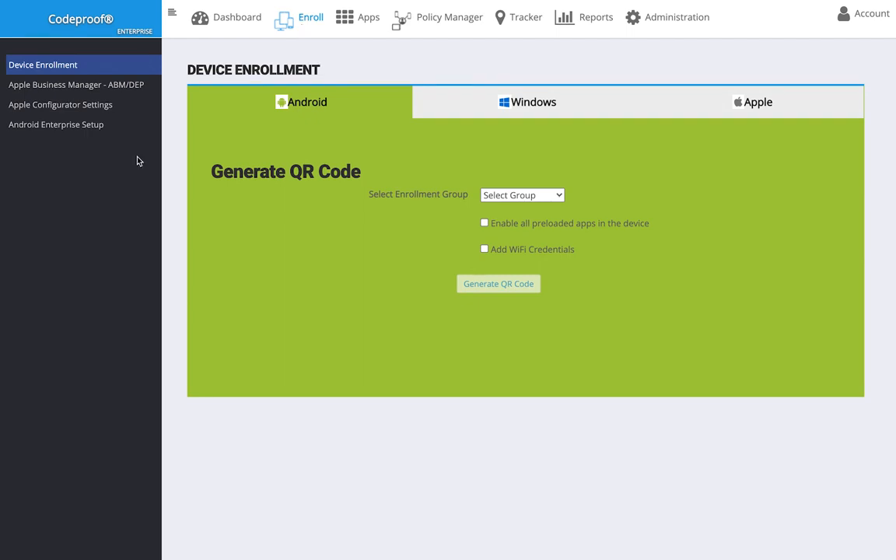
# View the Android Enterprise Setup page, then return to Device Enrollment
pyautogui.click(88, 124)
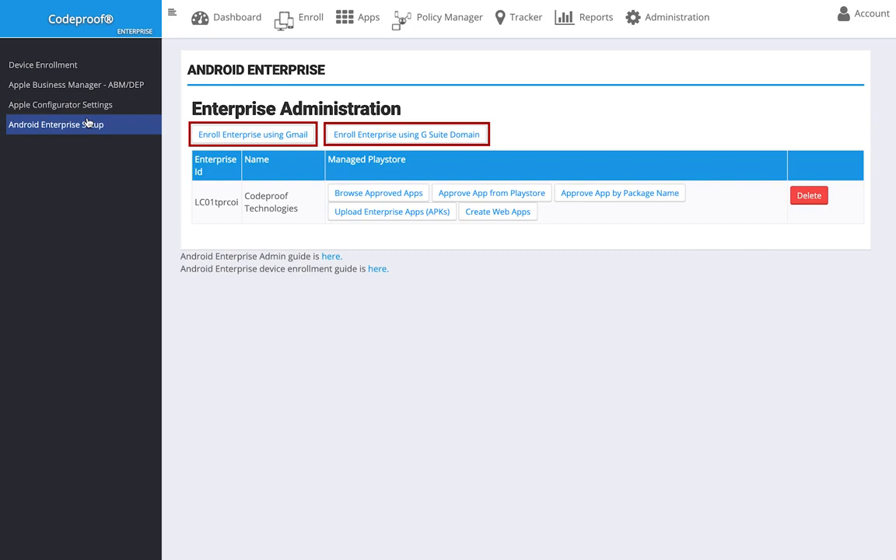
pyautogui.click(42, 64)
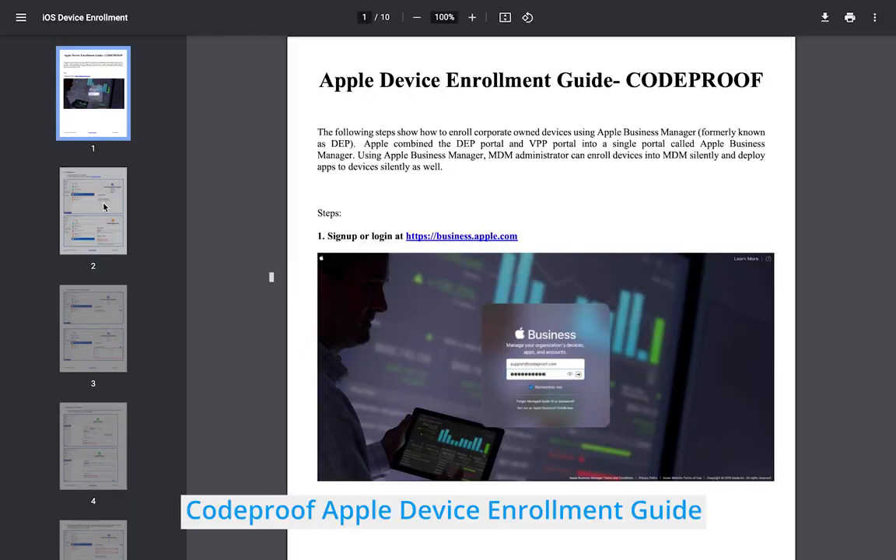
# Flip to pages 2 and 3 of both the Apple and Windows enrollment guides
pyautogui.click(104, 206)
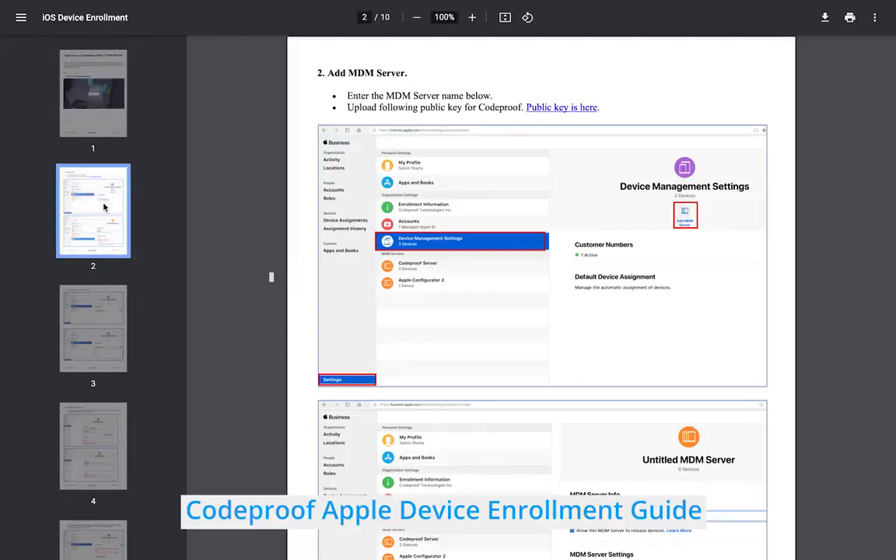
pyautogui.click(97, 322)
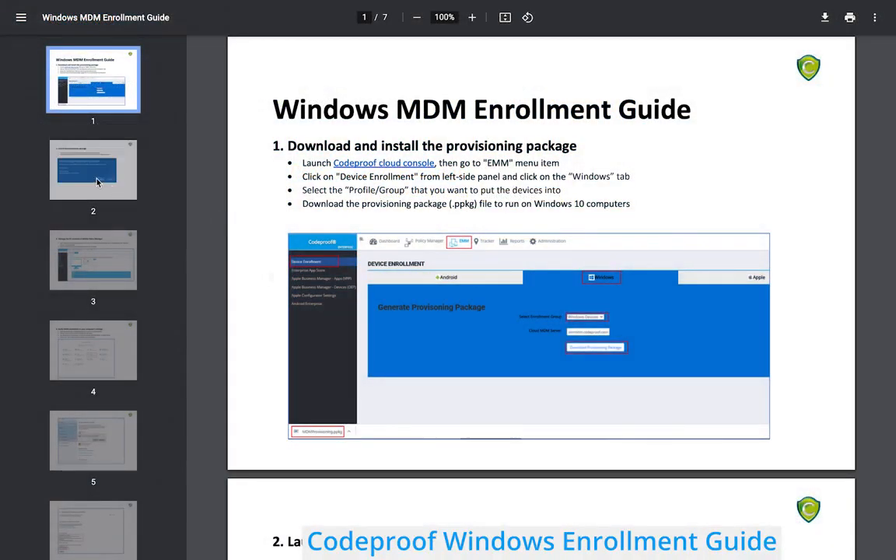
pyautogui.click(97, 182)
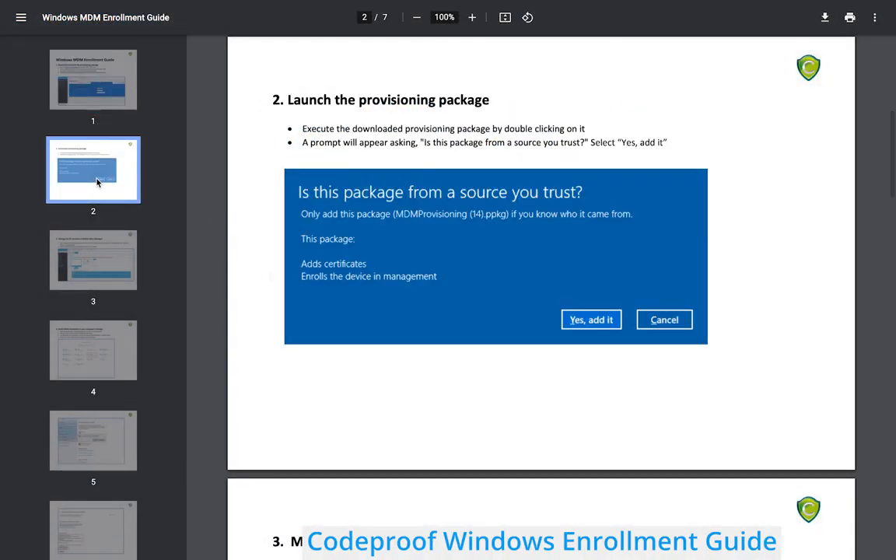
pyautogui.click(99, 268)
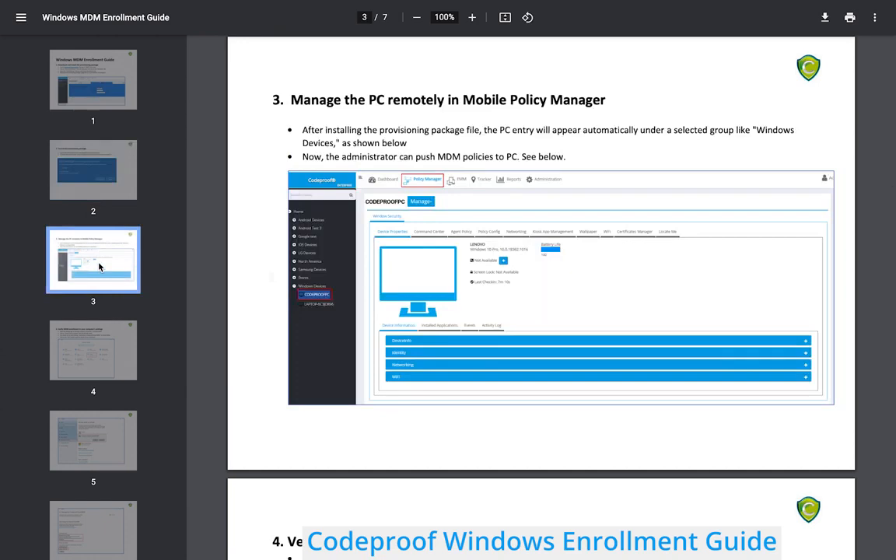
pyautogui.scroll(-1, 99, 267)
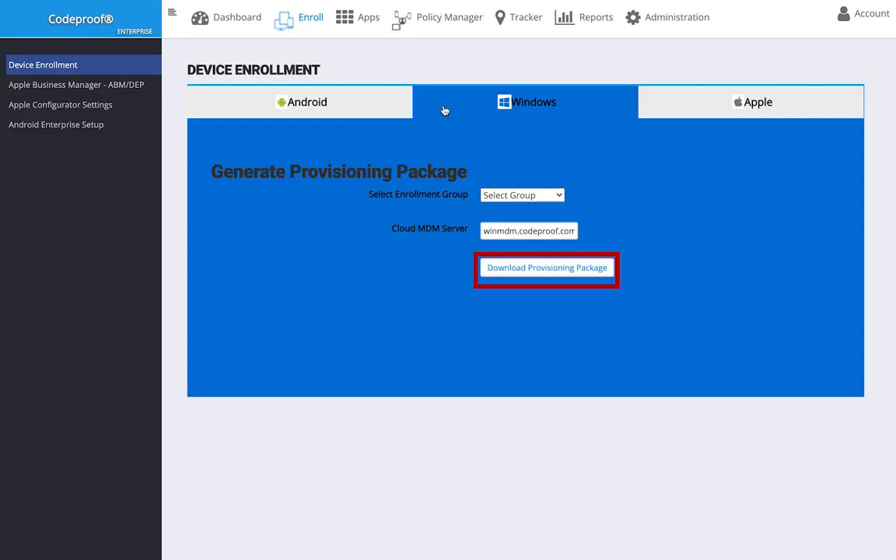
# Open the Enterprise Apps Package Manager from Apps in the top navigation
pyautogui.click(366, 20)
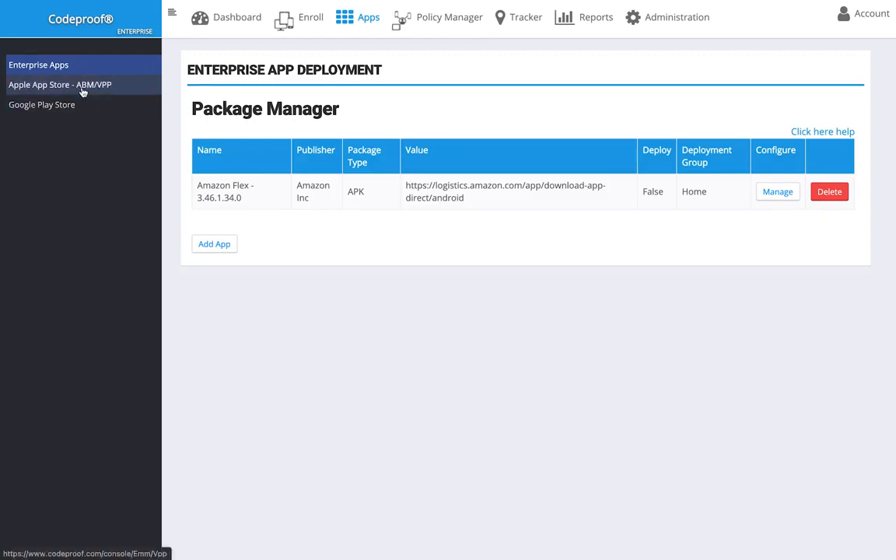
# Open the Apple App Store VPP Manager and jump to page 2 of the iOS guide
pyautogui.click(28, 86)
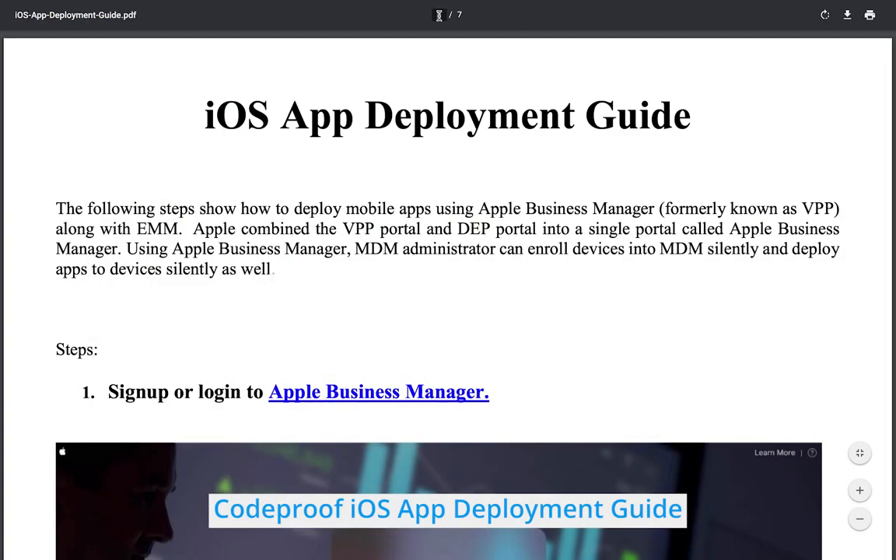
pyautogui.write('2')
pyautogui.press('Return')
pyautogui.scroll(-6, 452, 216)
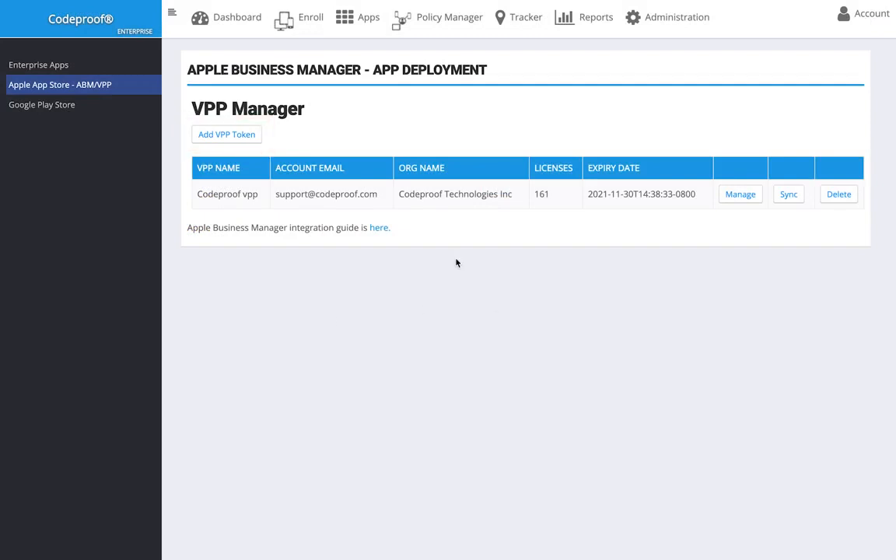
# Review the VPP token's licenses and Microsoft PowerPoint's licensed devices, then view Google Play Store apps
pyautogui.click(748, 197)
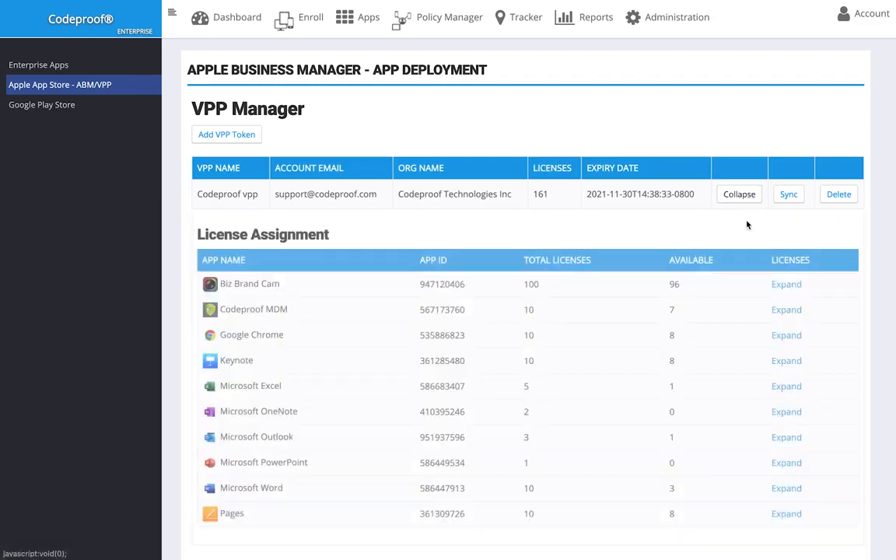
pyautogui.scroll(-1, 748, 217)
pyautogui.click(787, 427)
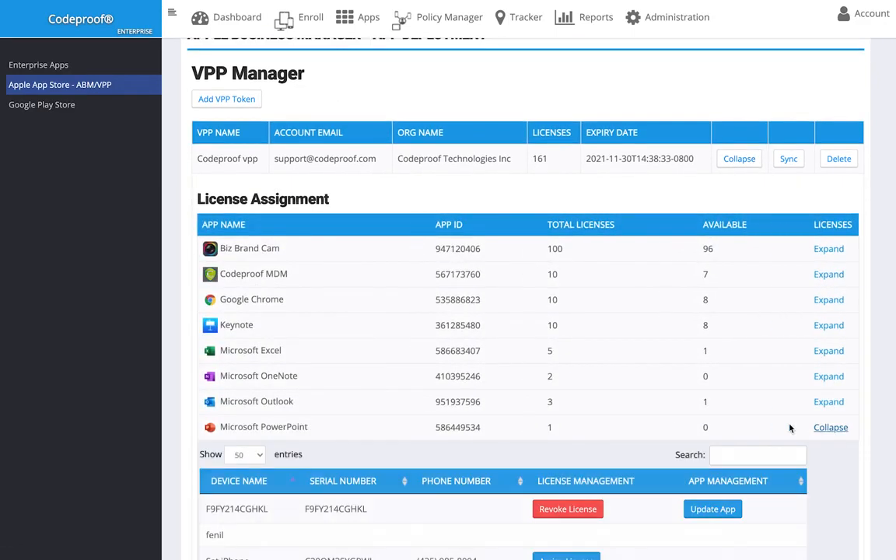
pyautogui.scroll(-5, 789, 429)
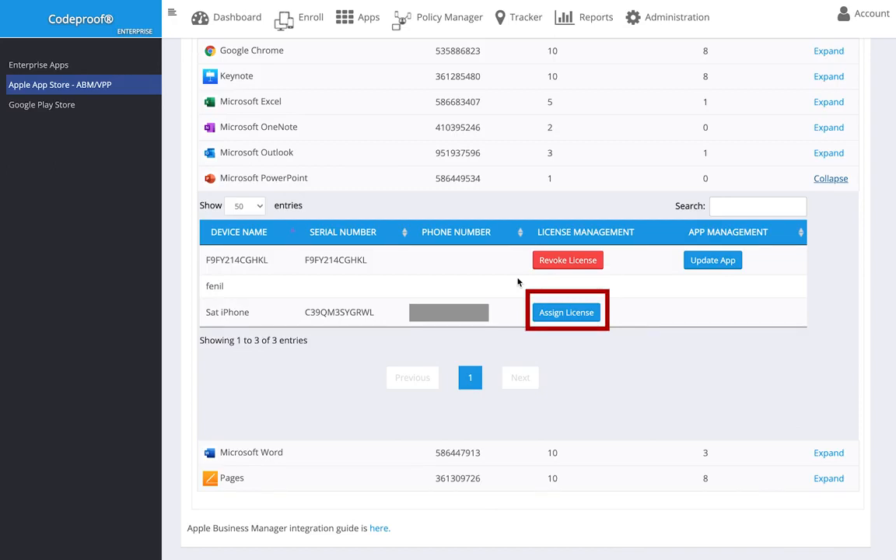
pyautogui.click(74, 115)
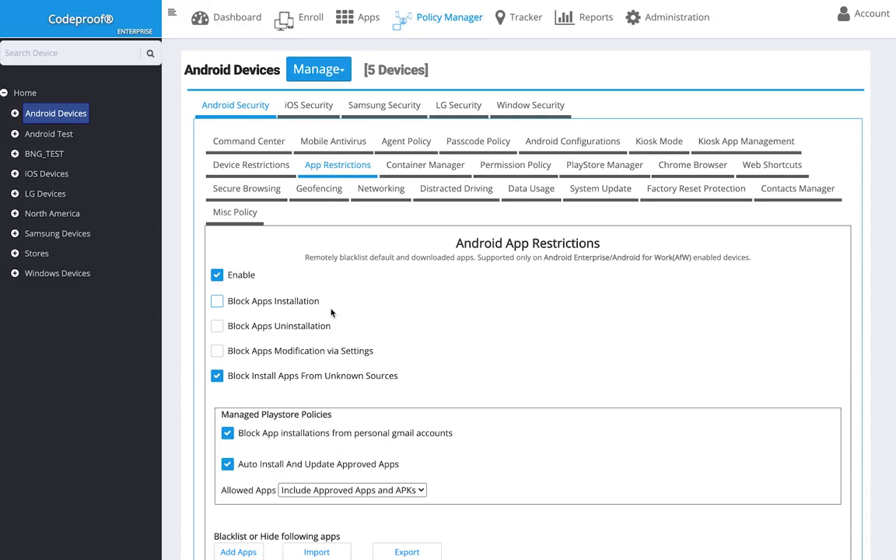
# Expand Android Devices, select one device, and cancel its Edit Node Name dialog unchanged
pyautogui.click(14, 113)
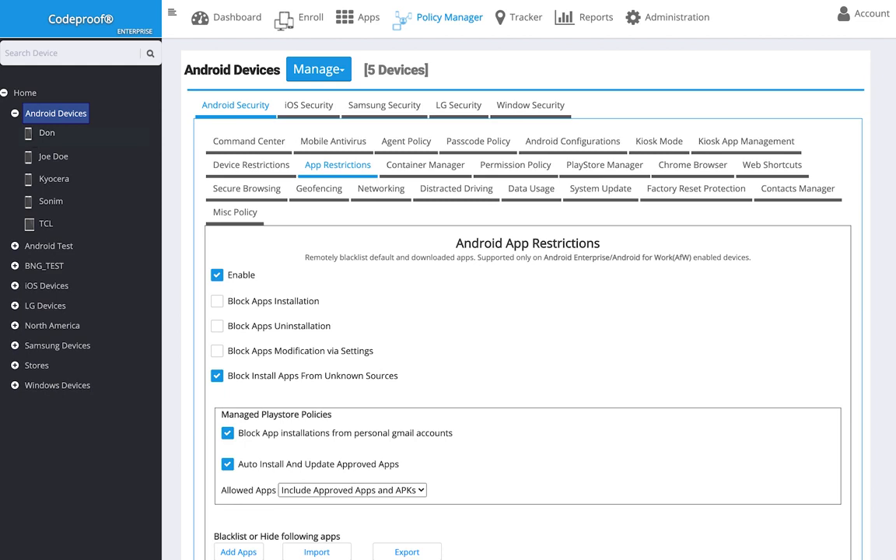
pyautogui.click(52, 159)
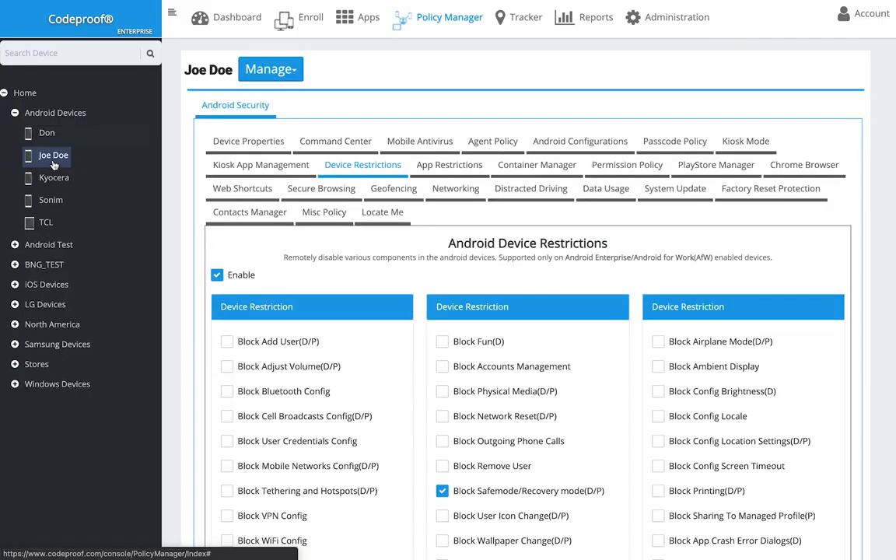
pyautogui.rightClick(53, 161)
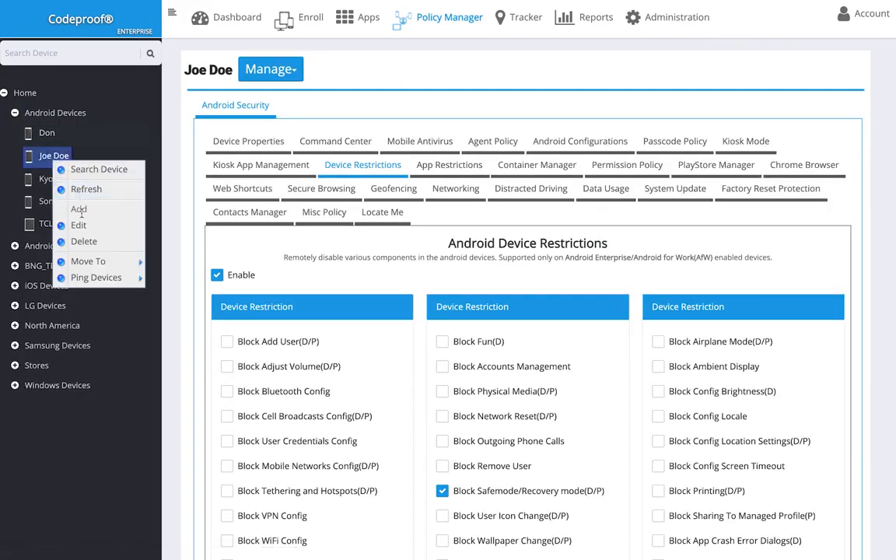
pyautogui.click(80, 224)
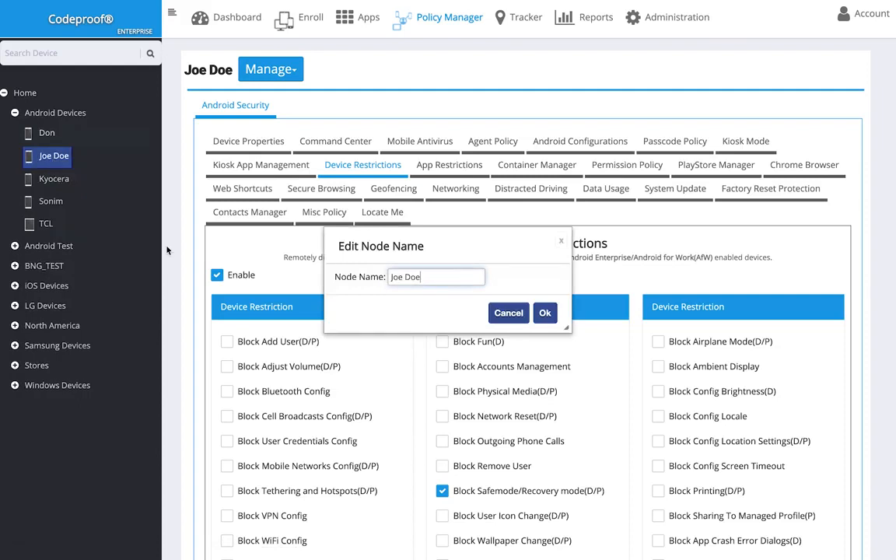
pyautogui.click(561, 240)
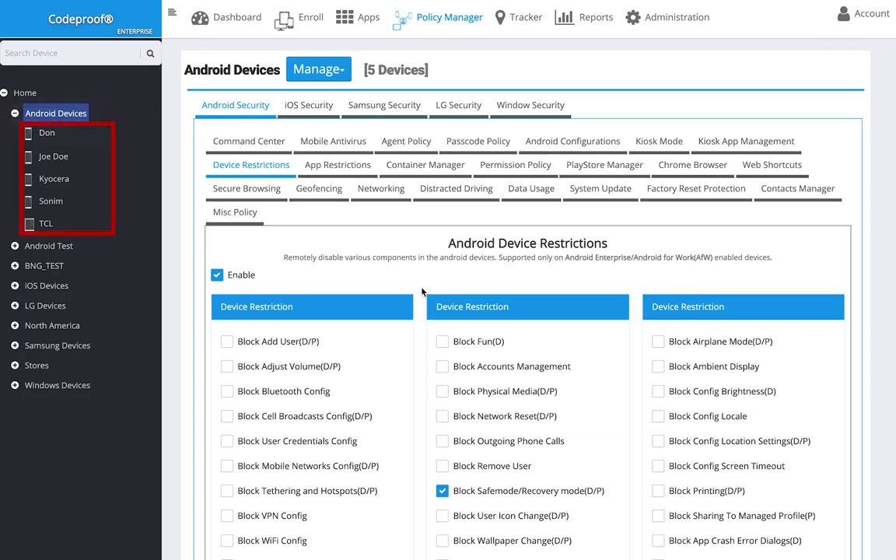
# Block developer mode on the Android devices and save the restriction changes
pyautogui.scroll(-4, 422, 291)
pyautogui.click(226, 303)
pyautogui.click(823, 502)
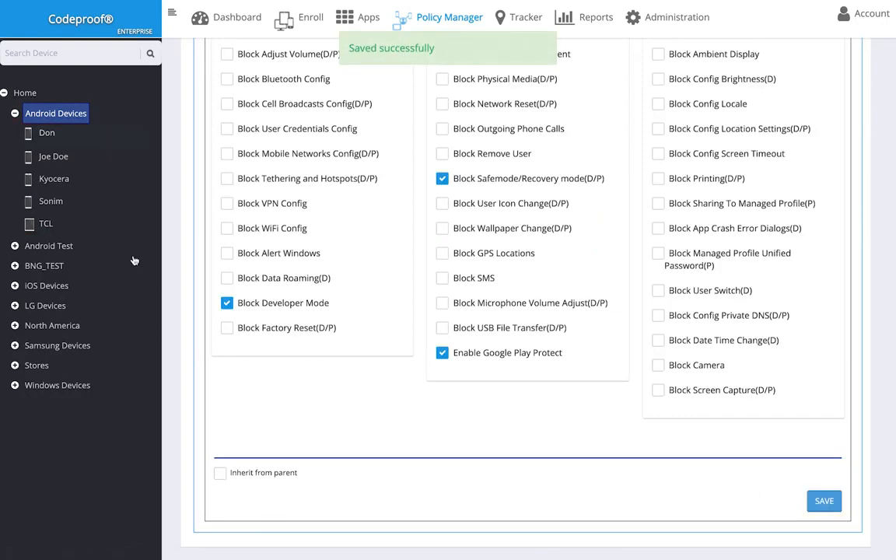
# Refresh the Android Devices list and tick Block Factory Reset(D/P) on the second device
pyautogui.rightClick(56, 117)
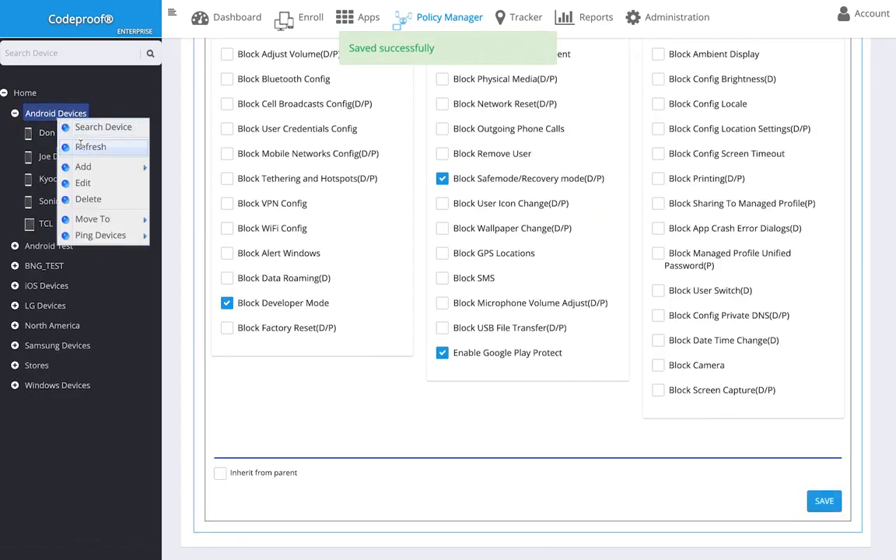
pyautogui.click(81, 146)
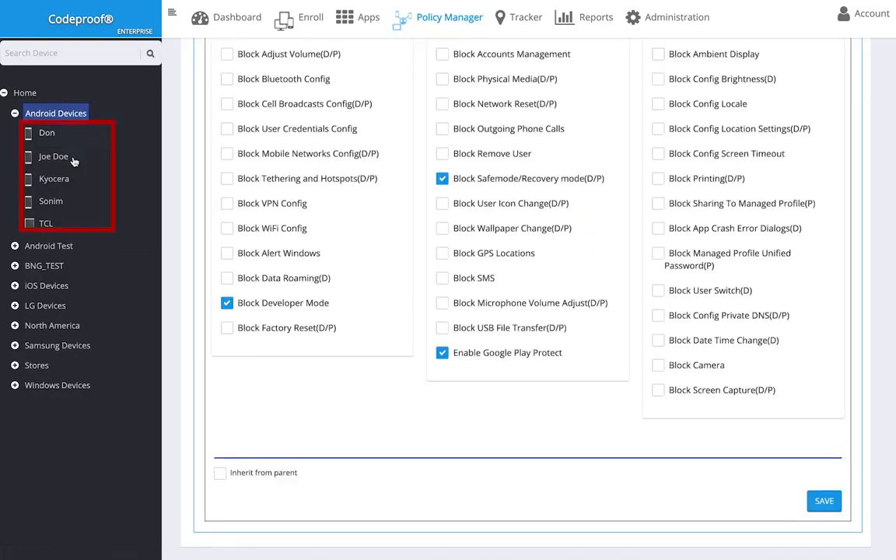
pyautogui.click(69, 158)
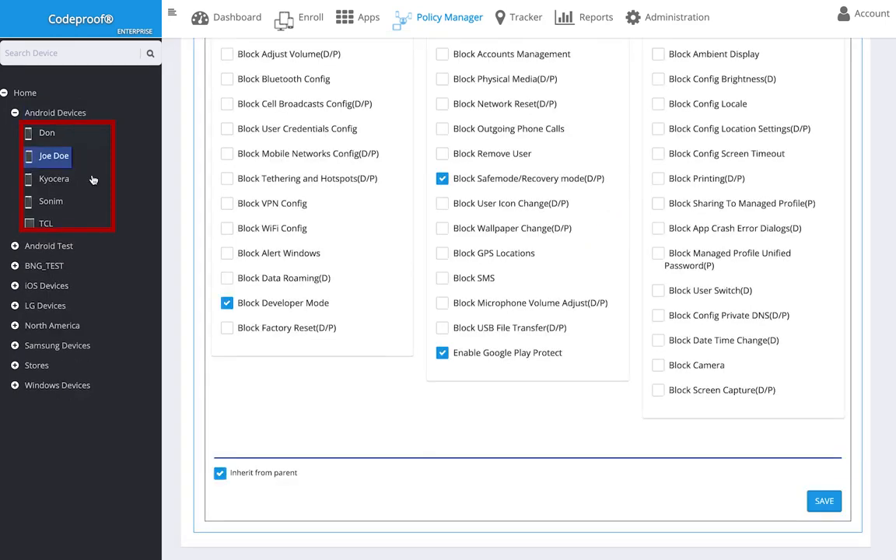
pyautogui.click(55, 179)
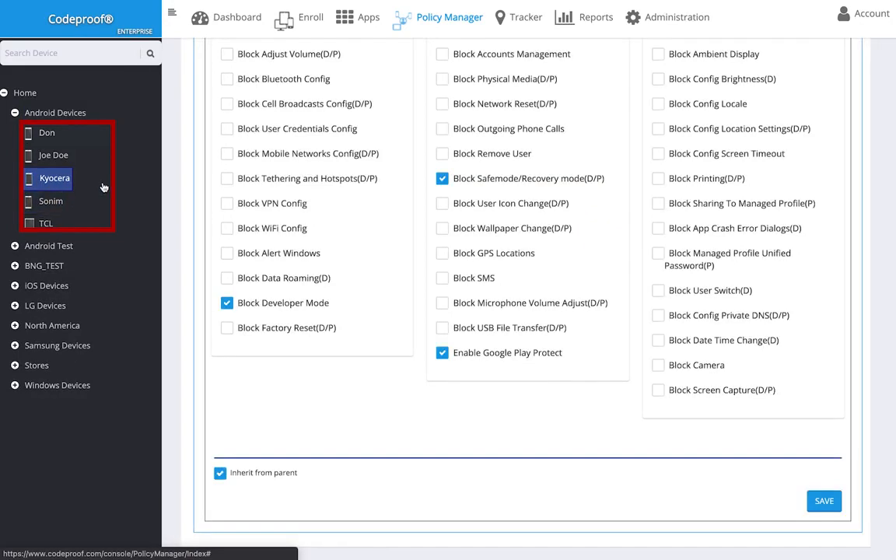
pyautogui.click(48, 155)
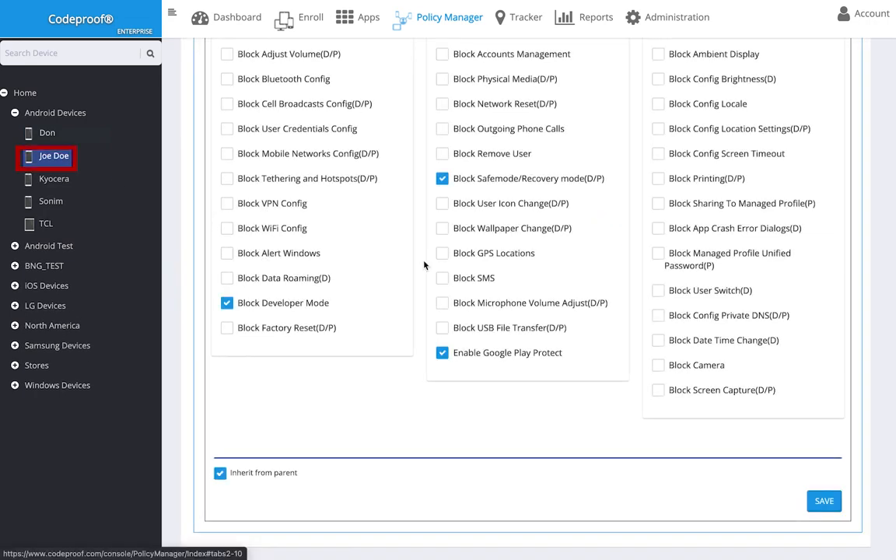
pyautogui.click(289, 329)
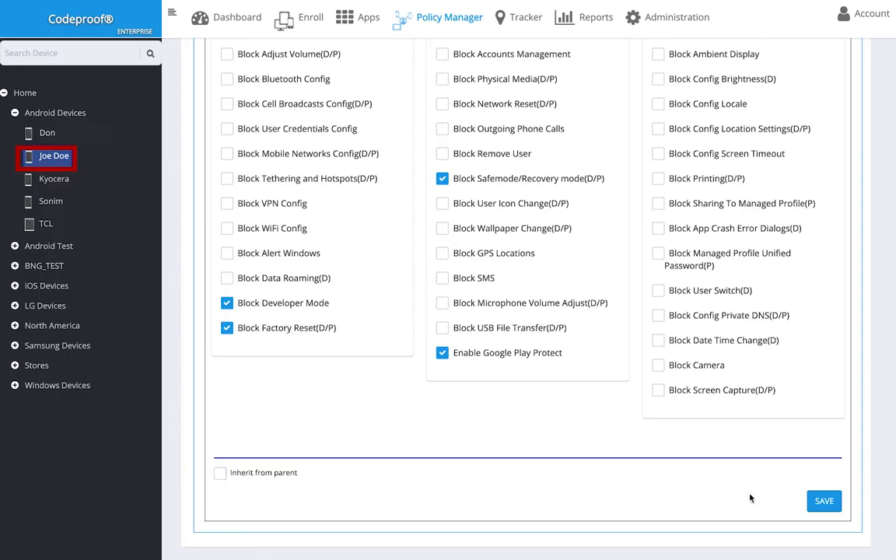
# Save the Block Factory Reset restriction and refresh the device's policy
pyautogui.click(816, 502)
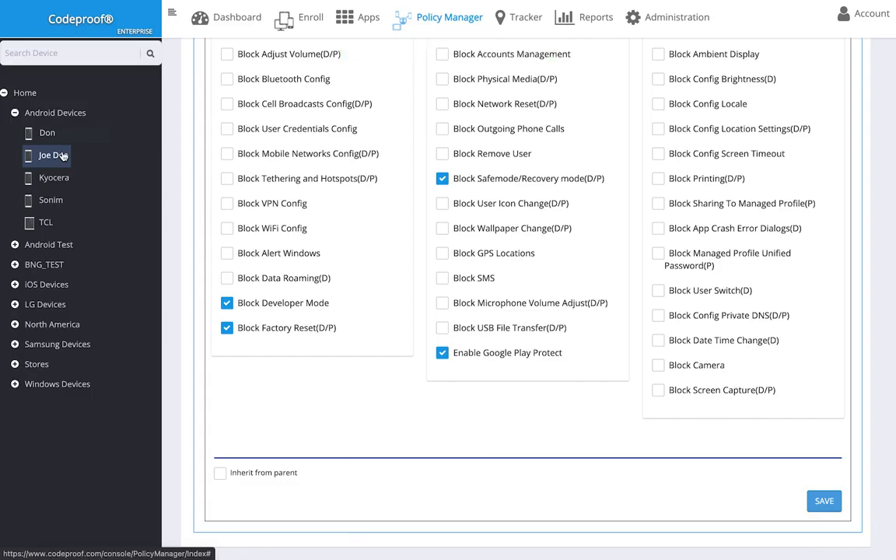
pyautogui.rightClick(63, 156)
pyautogui.click(90, 179)
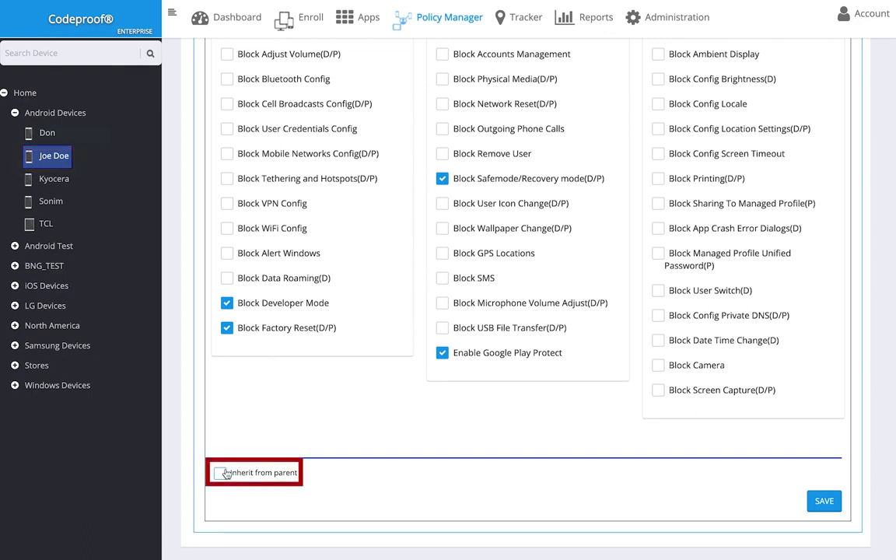
# Set the device to inherit its parent group's restrictions, save, and refresh to confirm
pyautogui.click(223, 473)
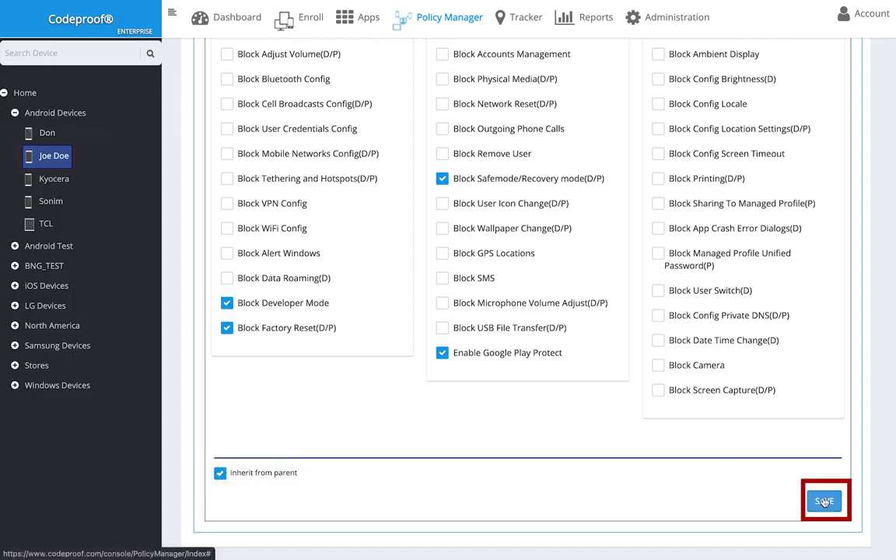
pyautogui.click(822, 501)
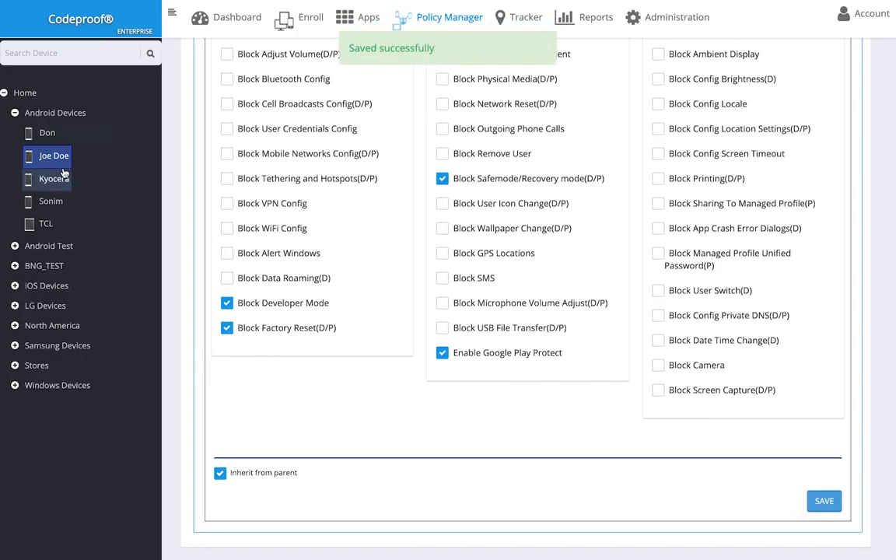
pyautogui.rightClick(65, 156)
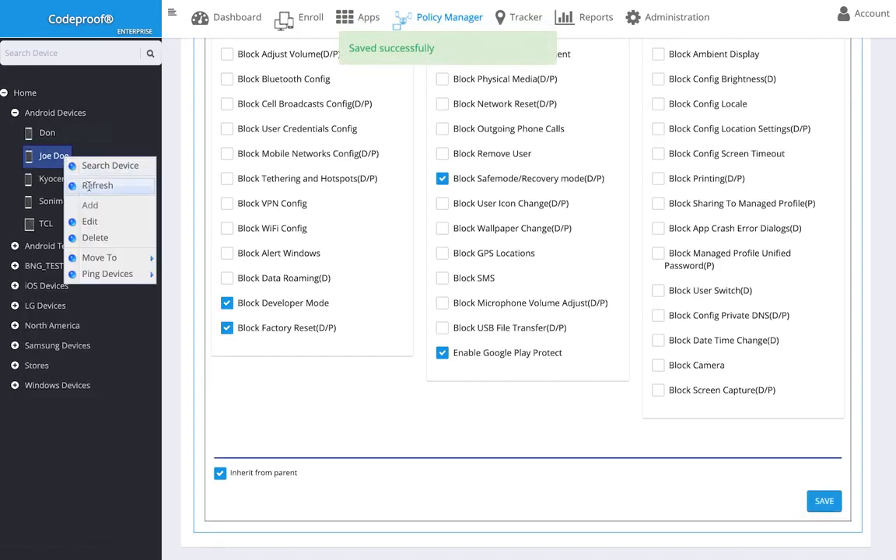
pyautogui.click(92, 185)
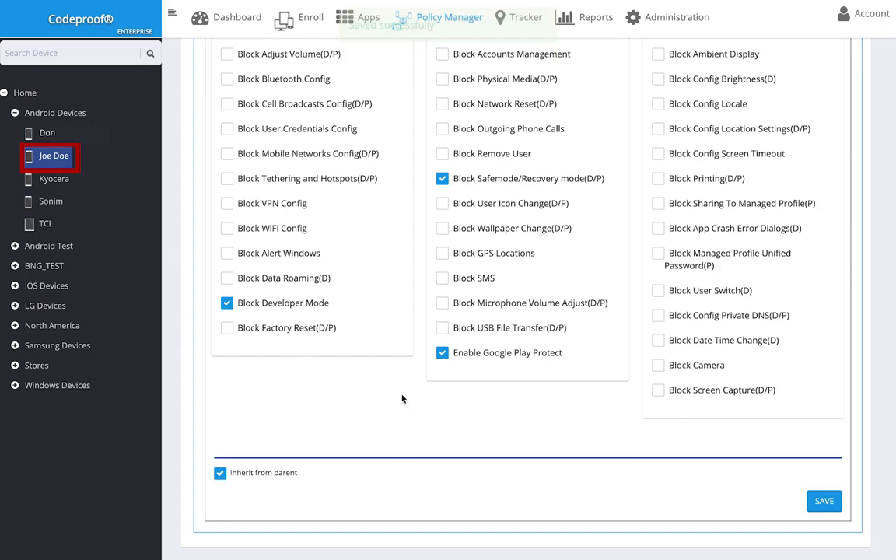
# Show the Android Devices group's restrictions with Developer Mode and Safemode blocked, and open its actions menu
pyautogui.click(72, 113)
pyautogui.scroll(-4, 425, 314)
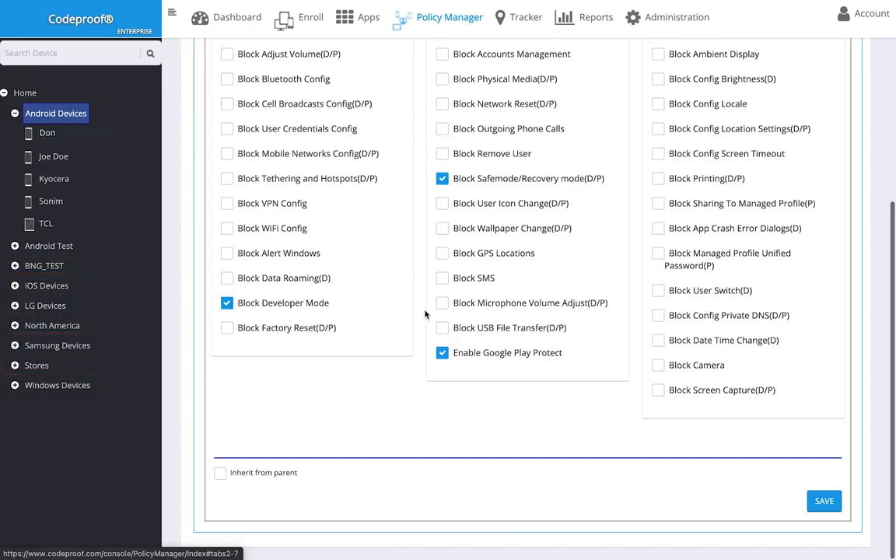
pyautogui.rightClick(81, 115)
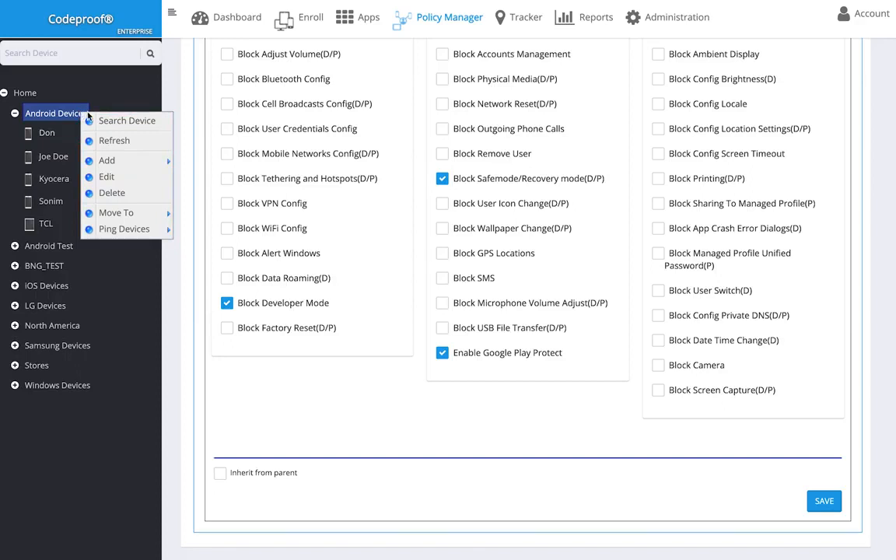
# Add a subgroup named 'New Group' under Android Devices and drag the second device into it
pyautogui.moveTo(129, 160)
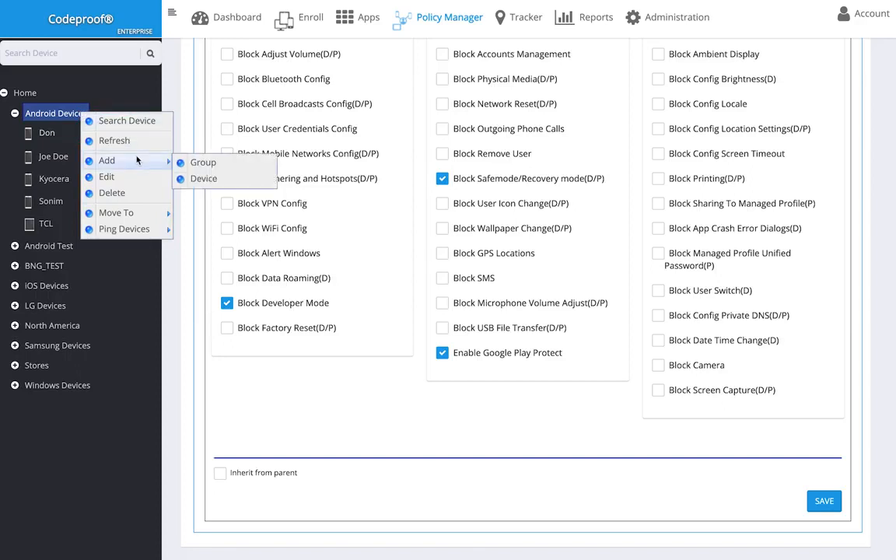
pyautogui.click(187, 163)
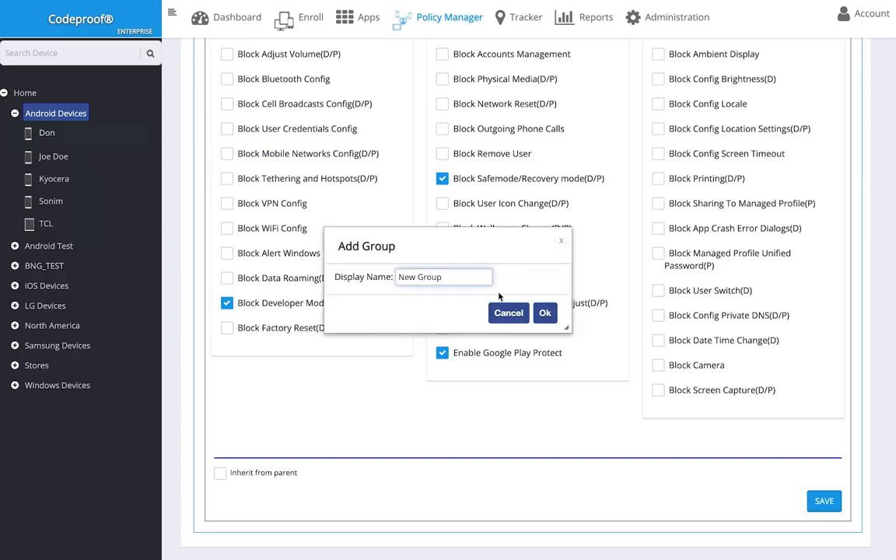
pyautogui.click(537, 315)
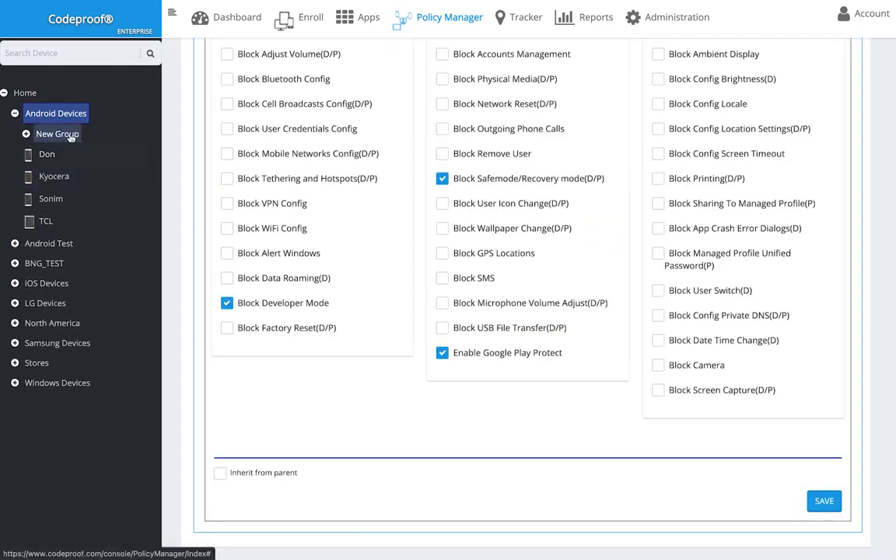
pyautogui.moveTo(69, 135); pyautogui.dragTo(69, 181)
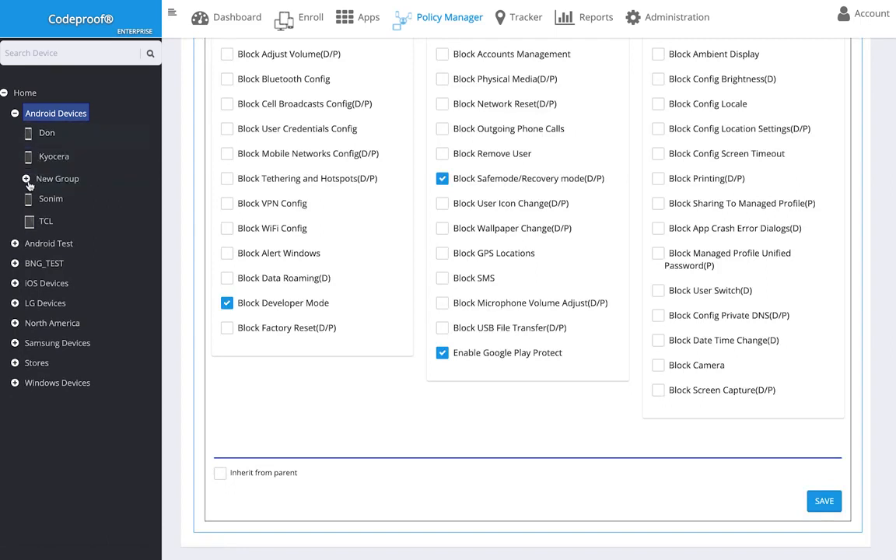
pyautogui.click(27, 179)
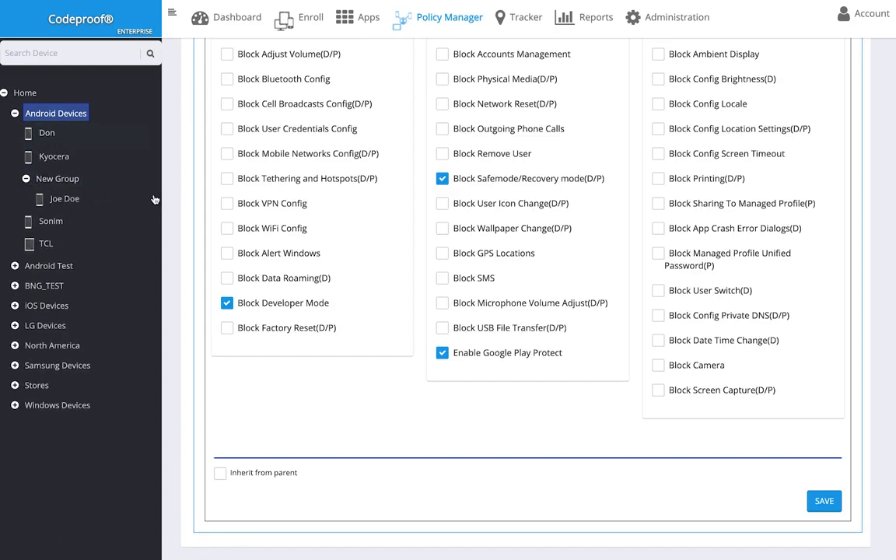
# Show the moved device's restrictions under New Group and browse its Move To and Ping Devices options
pyautogui.click(68, 198)
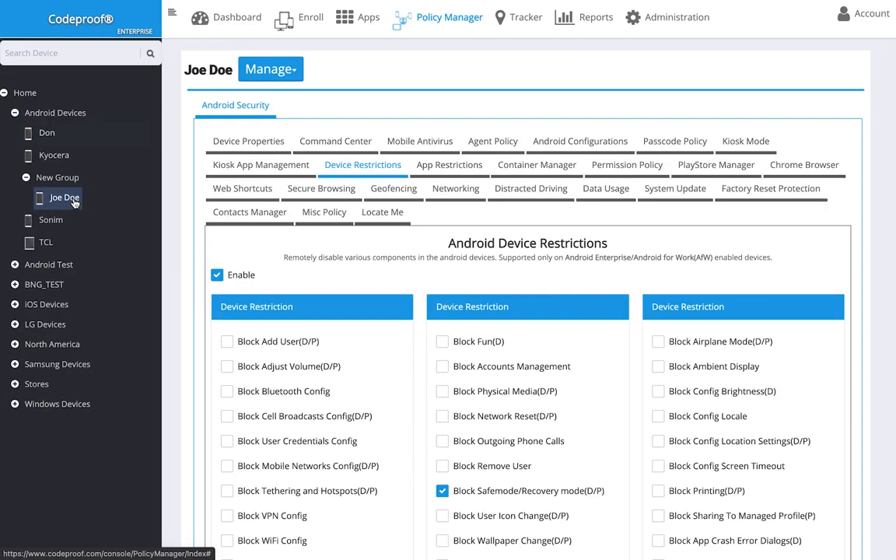
pyautogui.rightClick(75, 202)
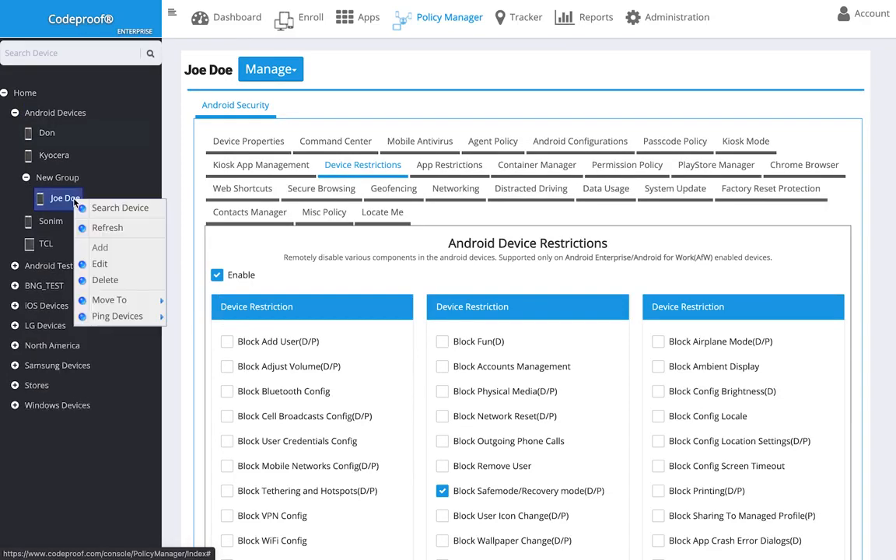
pyautogui.moveTo(111, 297)
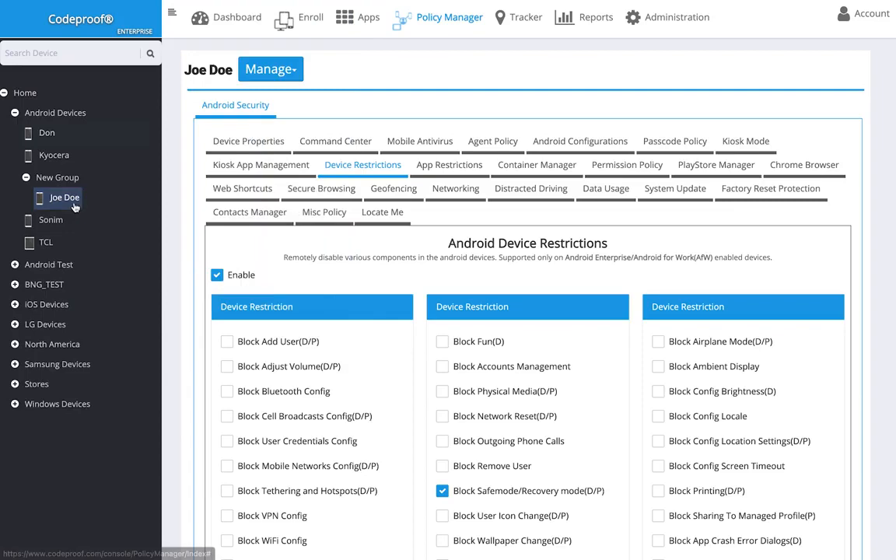
pyautogui.moveTo(74, 203)
pyautogui.mouseDown()
pyautogui.moveTo(84, 164)
pyautogui.moveTo(68, 146)
pyautogui.moveTo(67, 198)
pyautogui.mouseUp()
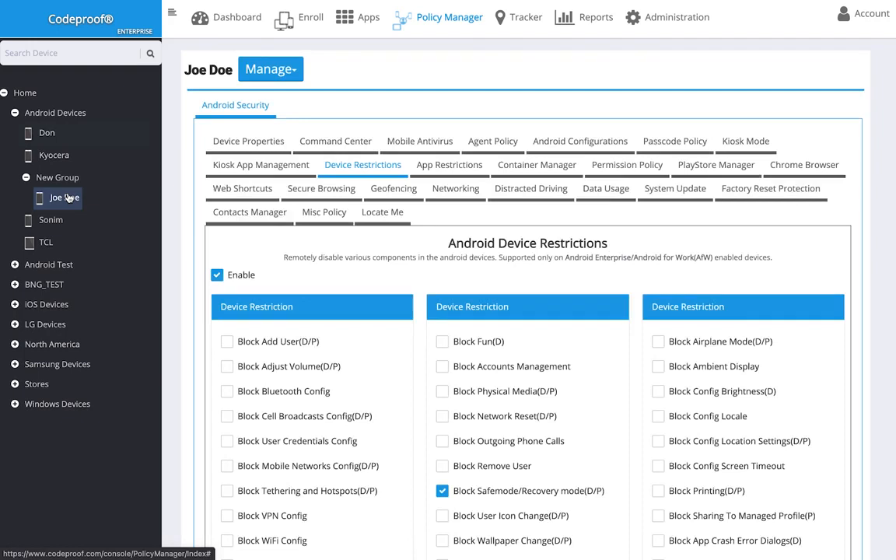
pyautogui.rightClick(68, 197)
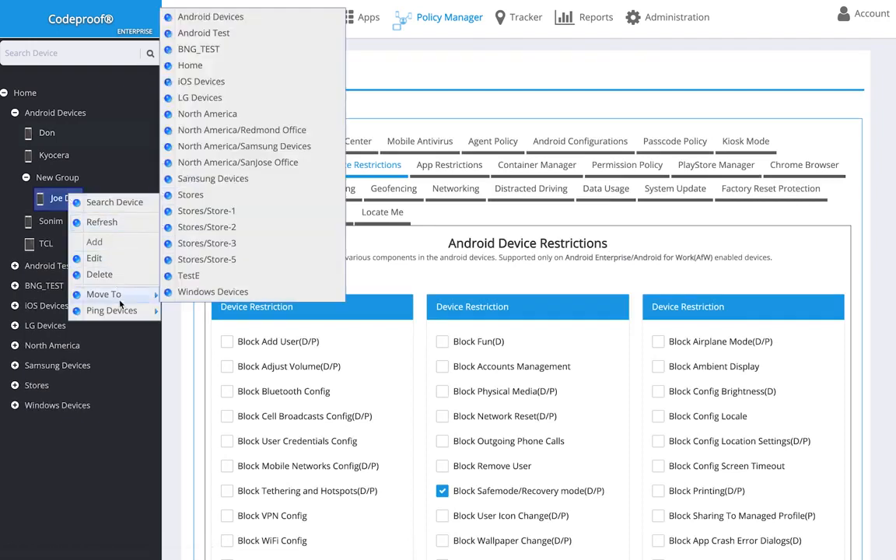
pyautogui.moveTo(121, 310)
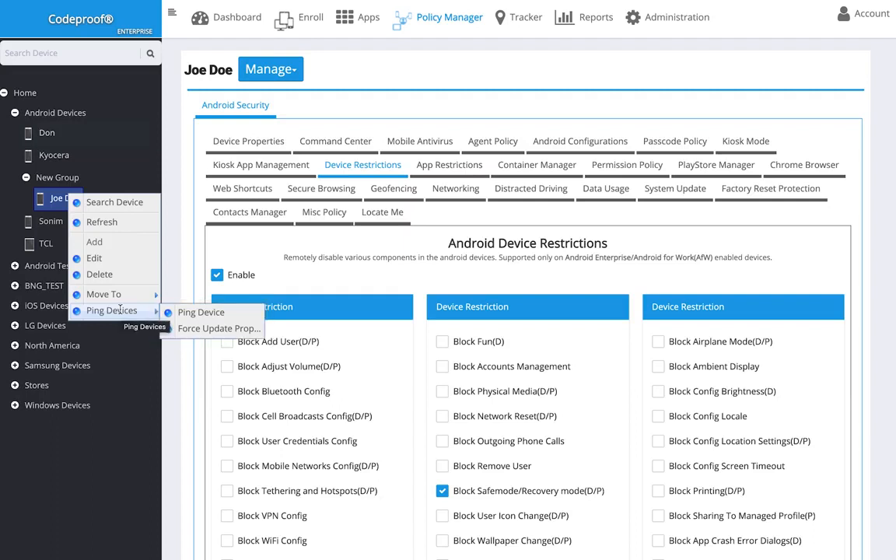
pyautogui.click(182, 228)
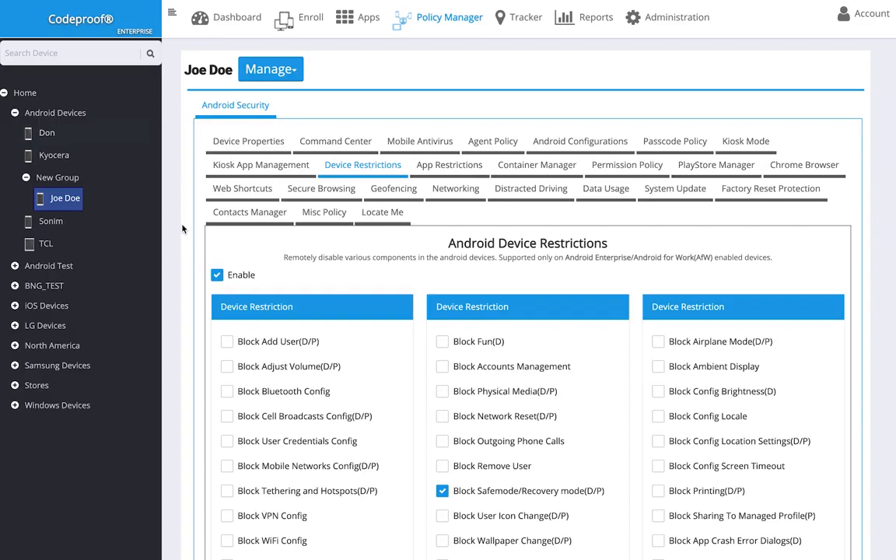
# Turn on Block Camera for the moved device and save its restrictions
pyautogui.scroll(-4, 425, 243)
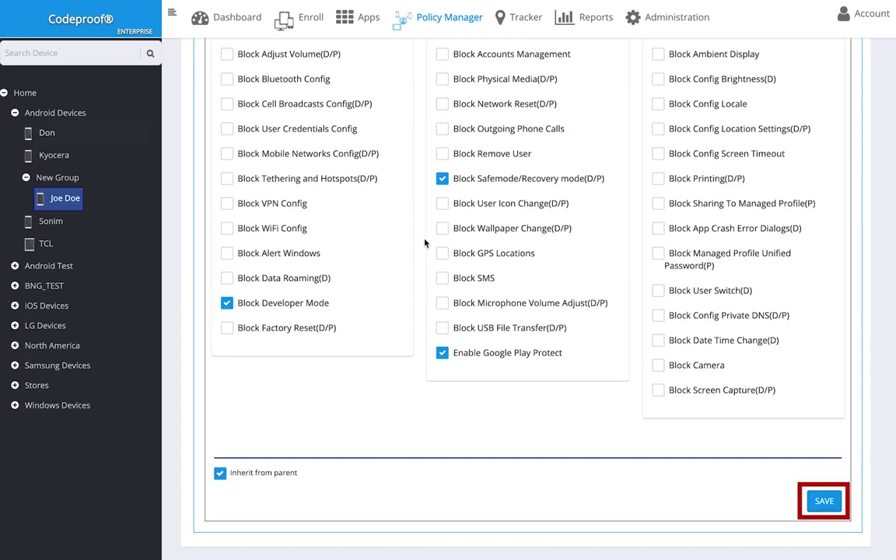
pyautogui.click(658, 365)
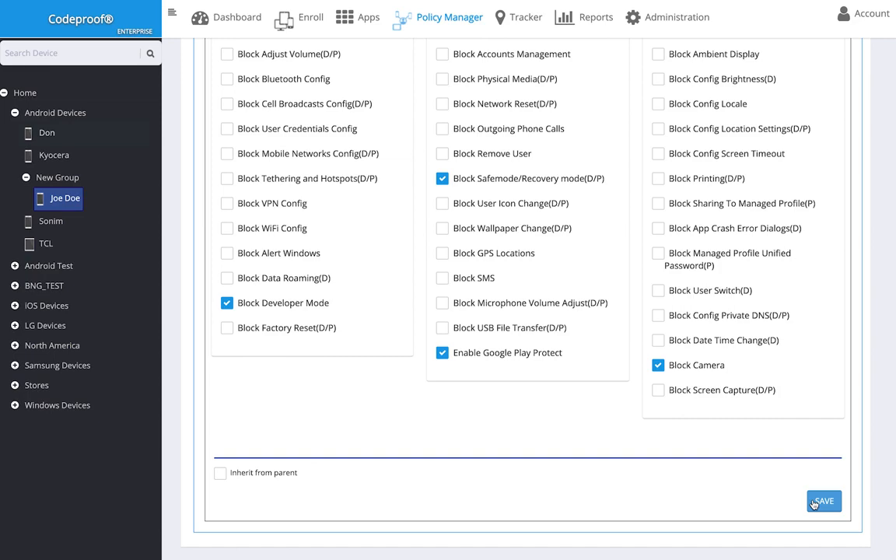
pyautogui.click(823, 501)
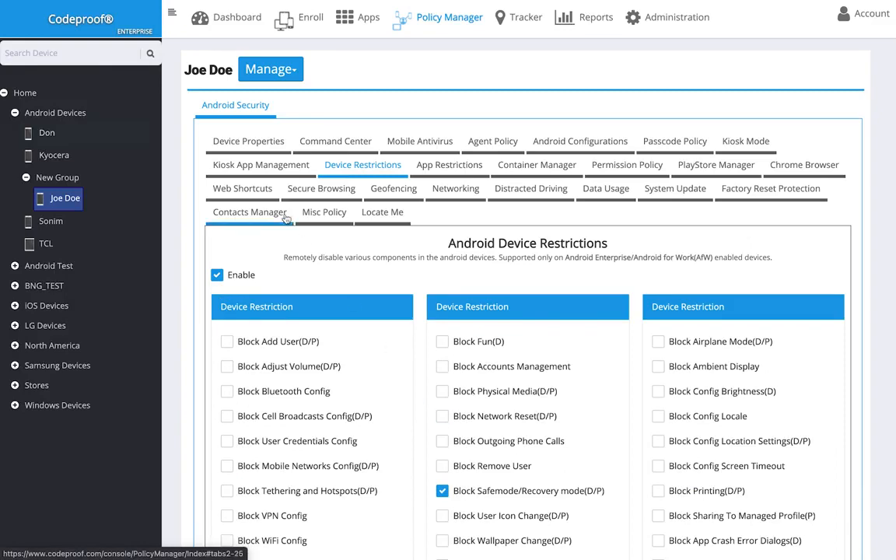
# Review the device's general information, AccountInfo, running apps and data usage metrics
pyautogui.click(245, 142)
pyautogui.scroll(-3, 391, 273)
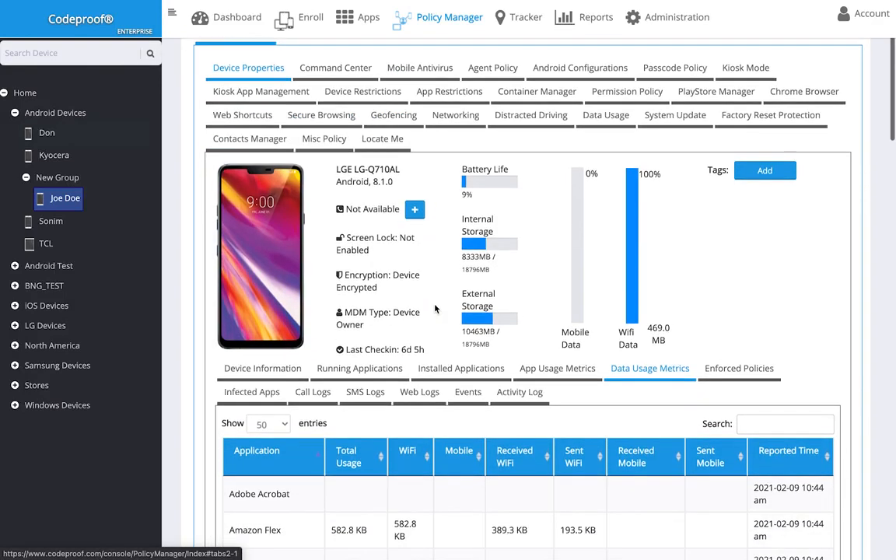
pyautogui.click(265, 332)
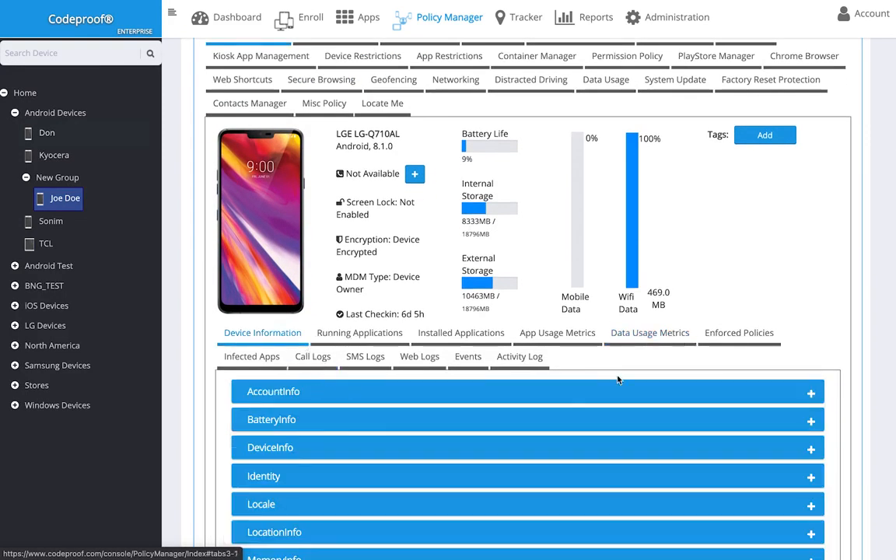
pyautogui.click(811, 394)
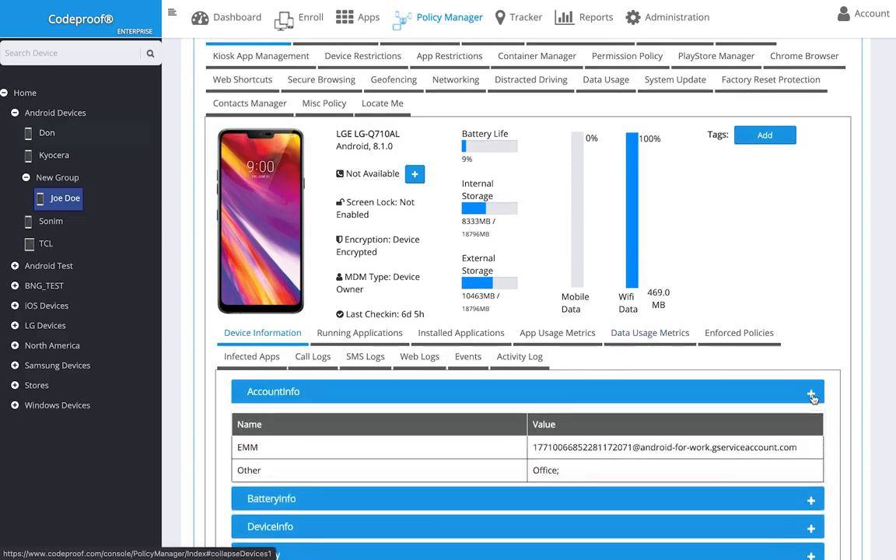
pyautogui.click(373, 334)
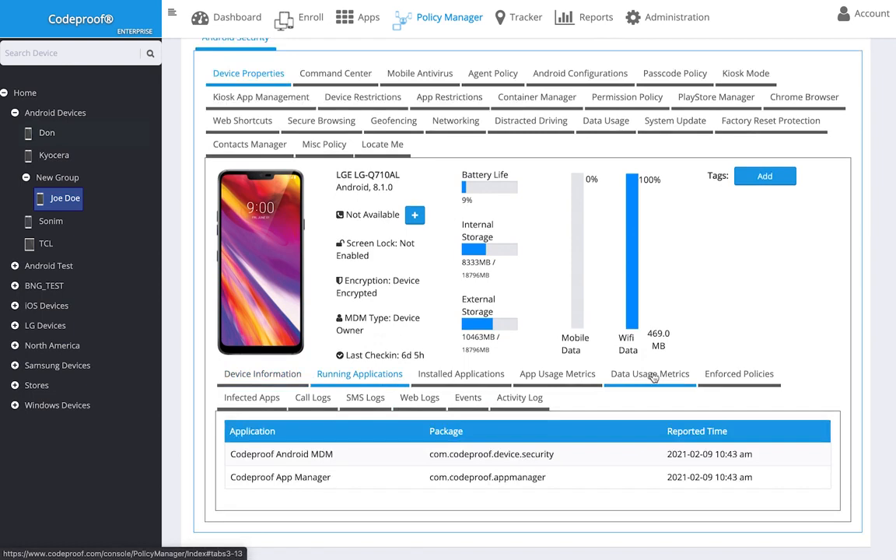
pyautogui.click(652, 374)
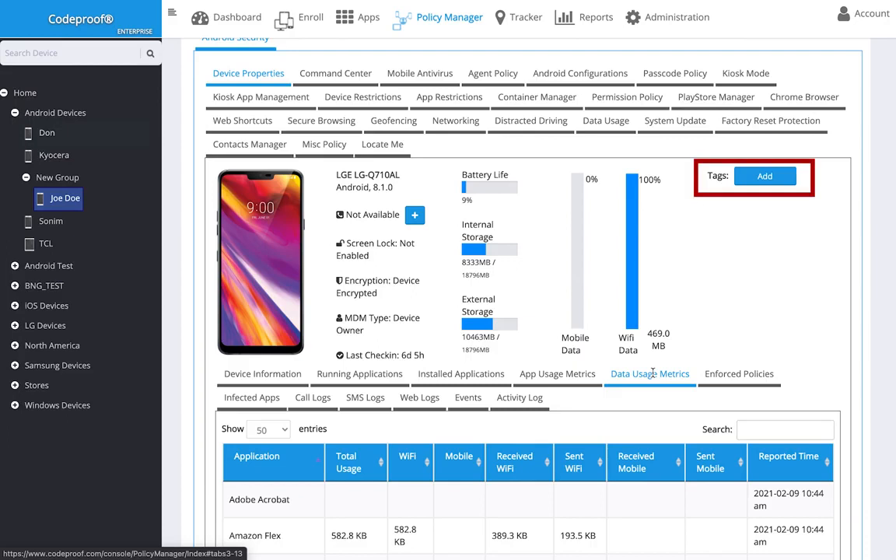
# Add the tag LG with value 'This is an LG device' and show the Command Center
pyautogui.click(747, 181)
pyautogui.write('LG')
pyautogui.press('Tab')
pyautogui.write('This is an LG device')
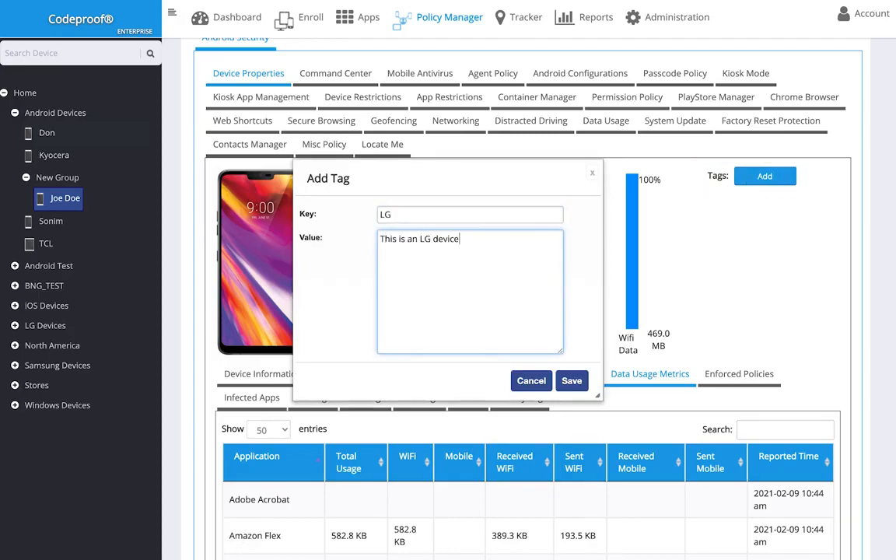
pyautogui.click(570, 380)
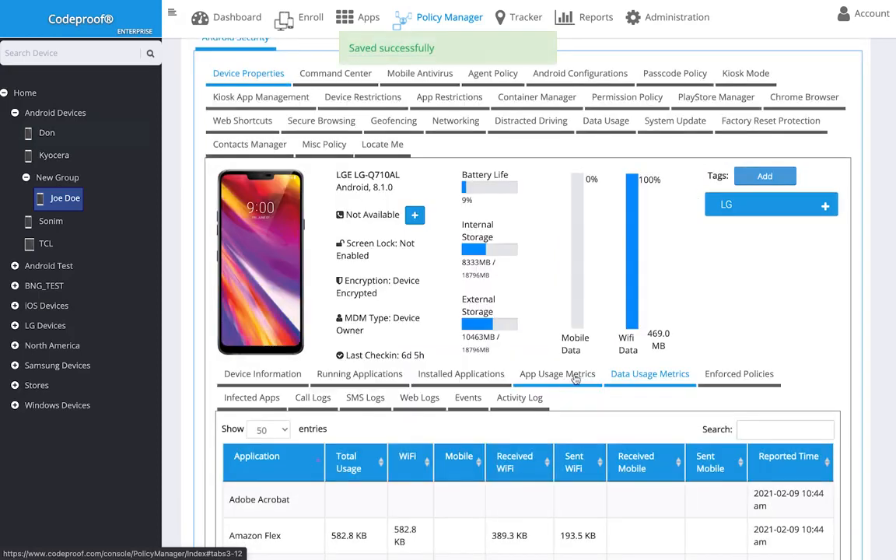
pyautogui.click(342, 72)
pyautogui.scroll(1, 340, 70)
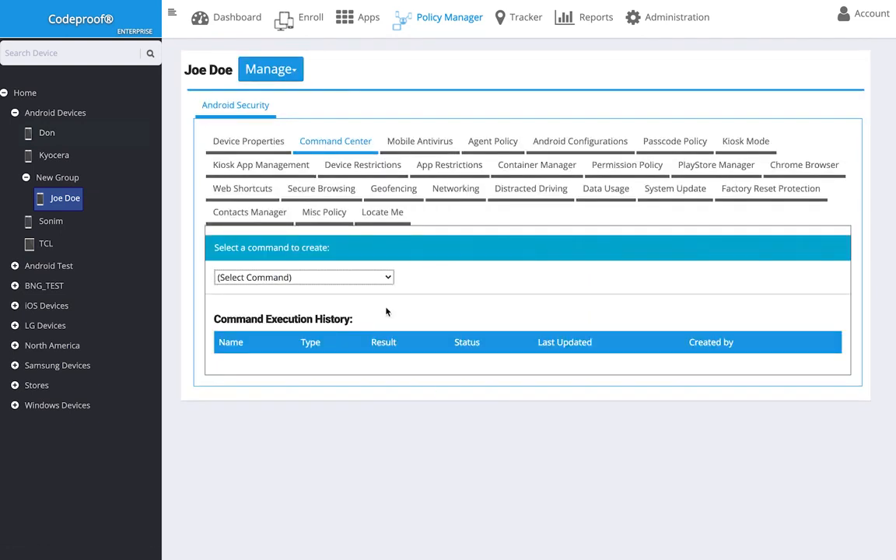
# Create a Send SMS Text command named 'Welcome' carrying a welcome message for the device's user
pyautogui.click(379, 278)
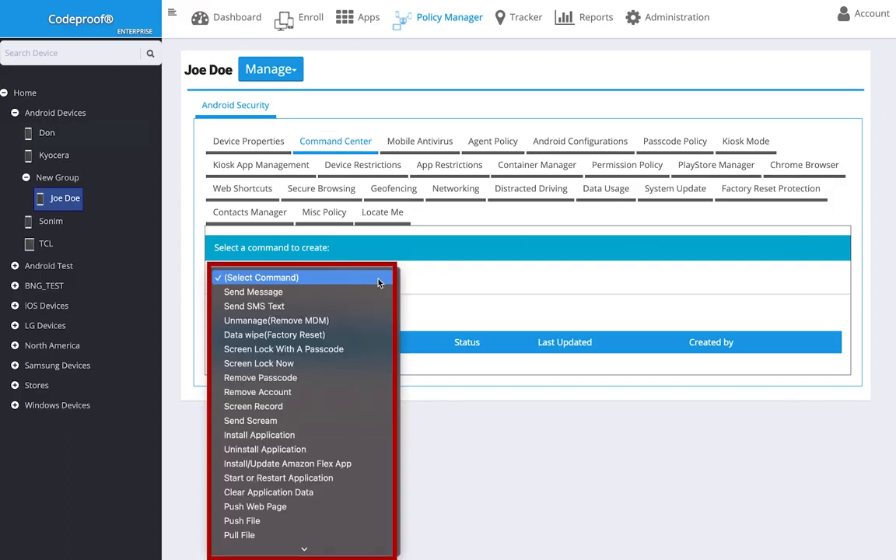
pyautogui.click(378, 305)
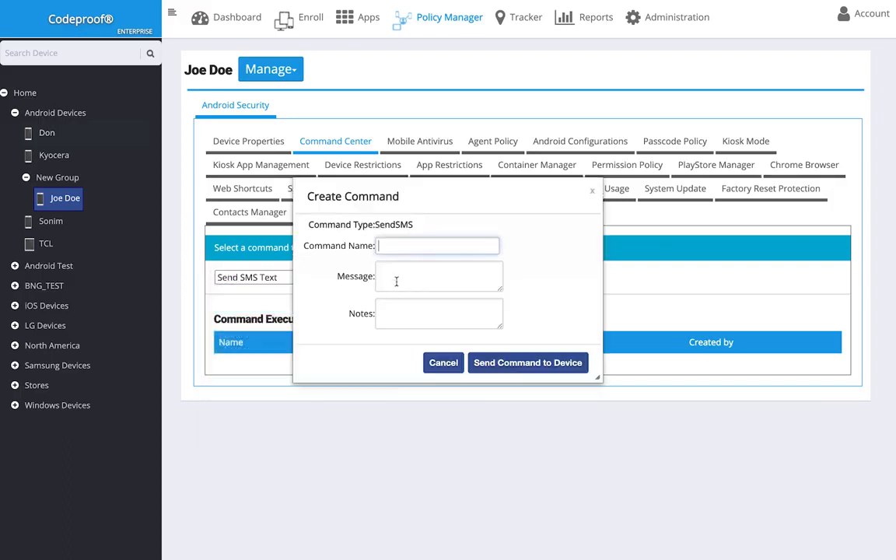
pyautogui.write('Welcome')
pyautogui.press('Tab')
pyautogui.write('Hi Joe, welcome to Codeproo')
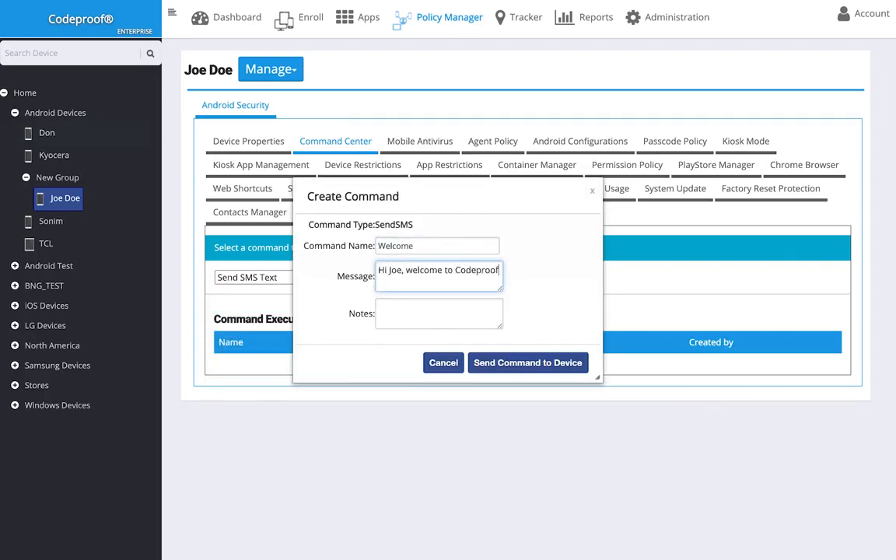
pyautogui.write('f')
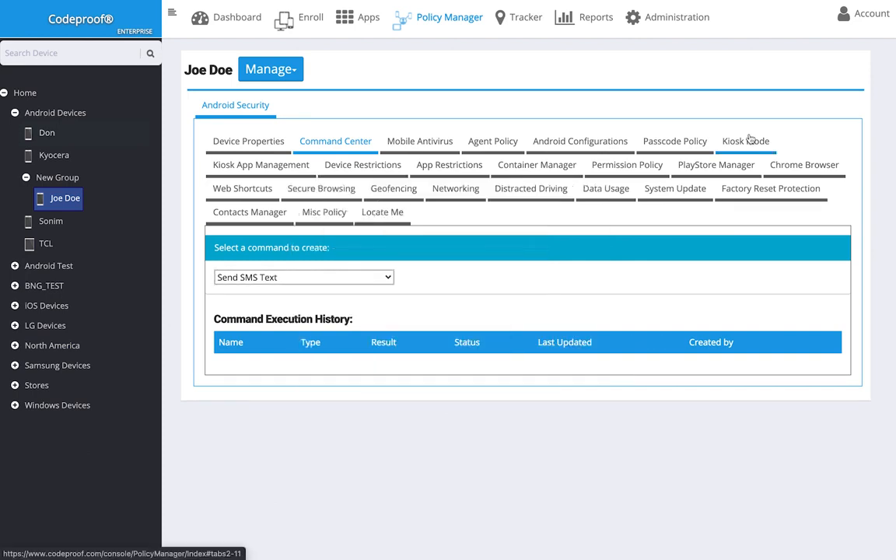
pyautogui.click(748, 137)
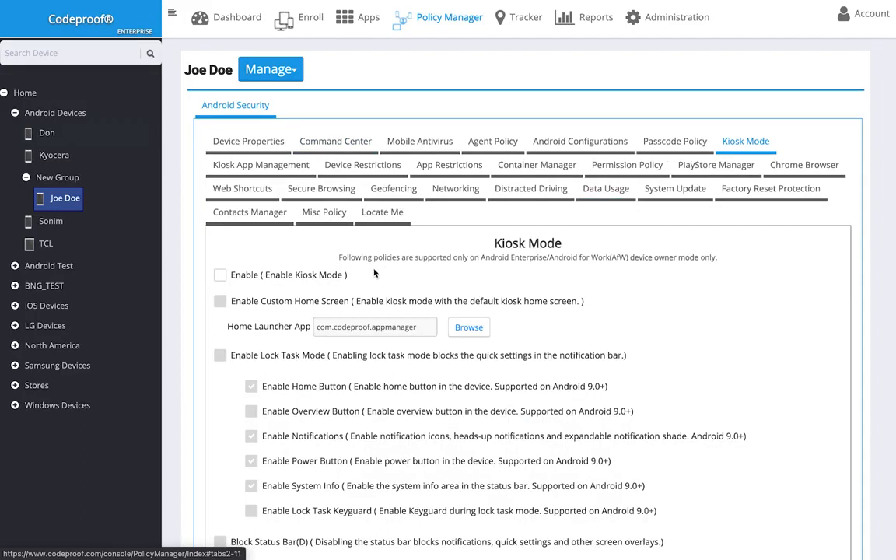
# Enable Kiosk Mode, then pick Amazon Flex for the kiosk whitelist but close without adding it
pyautogui.click(290, 274)
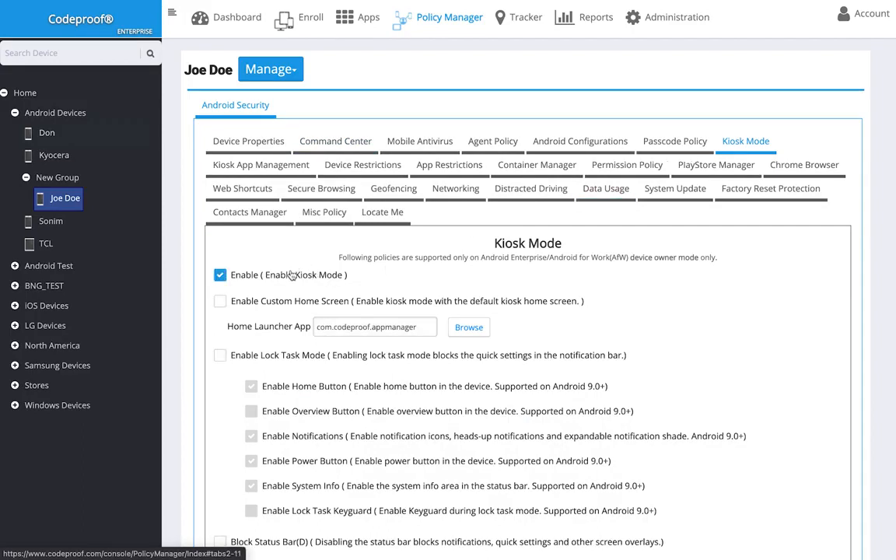
pyautogui.click(253, 164)
pyautogui.scroll(-3, 307, 295)
pyautogui.click(389, 264)
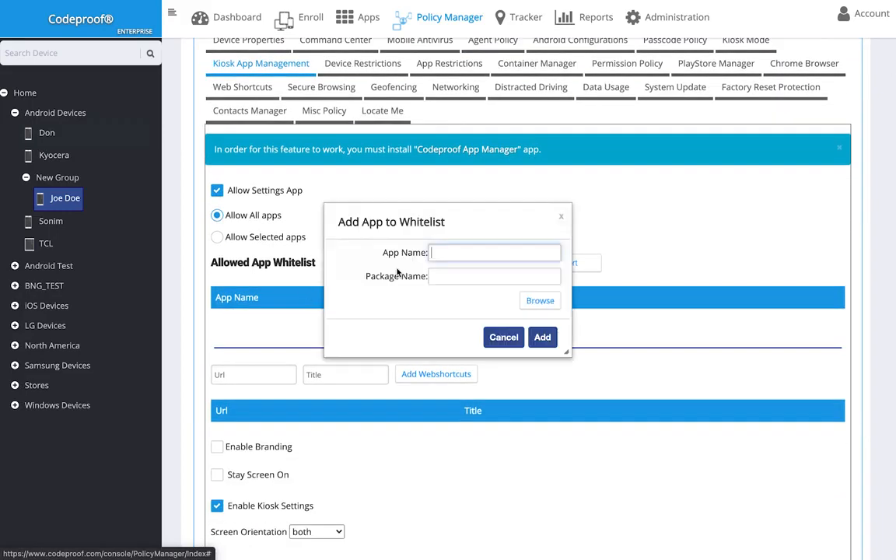
pyautogui.click(536, 307)
pyautogui.click(484, 282)
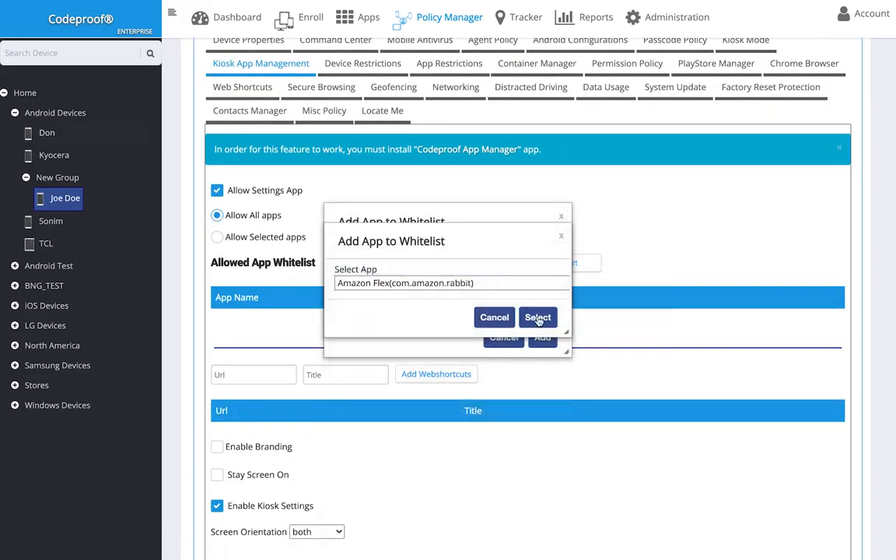
pyautogui.click(538, 318)
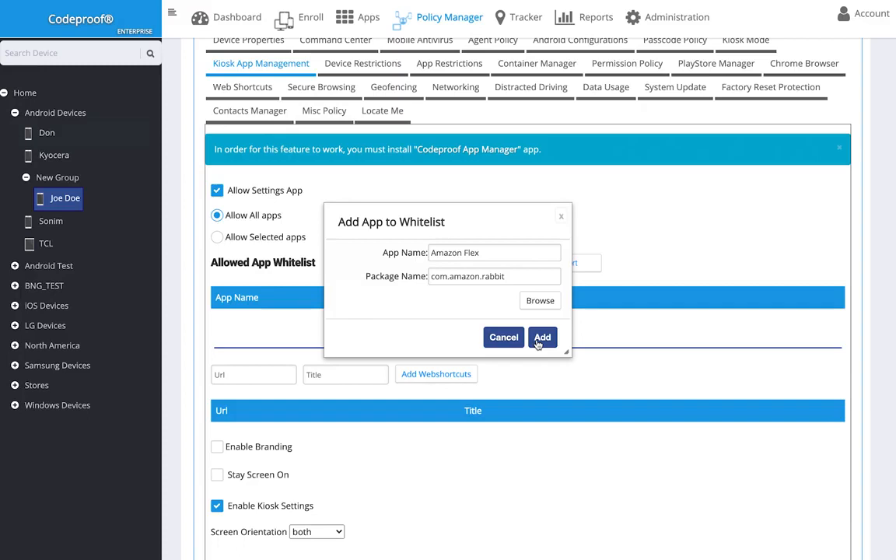
pyautogui.click(561, 216)
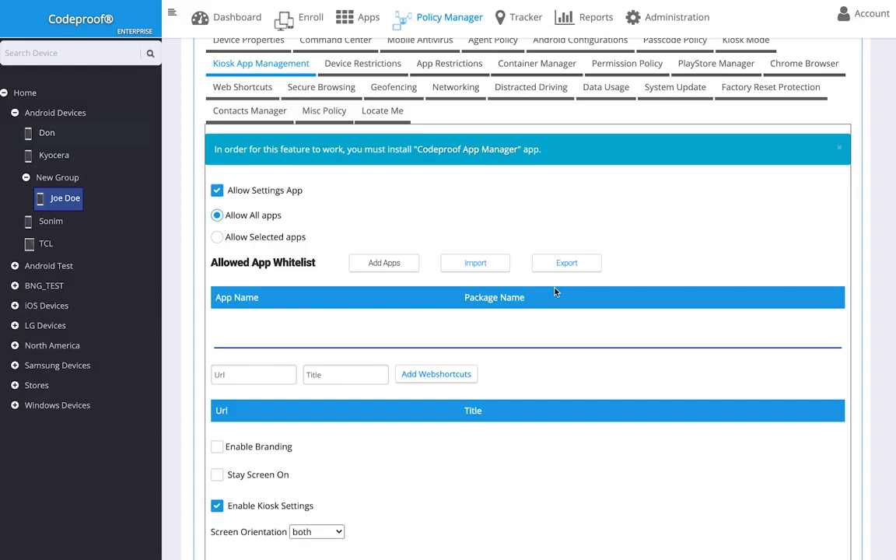
pyautogui.scroll(-2, 373, 198)
# Enable kiosk branding, upload a wallpaper image, and set the title Acme Corp with a contact-number subtitle
pyautogui.click(217, 339)
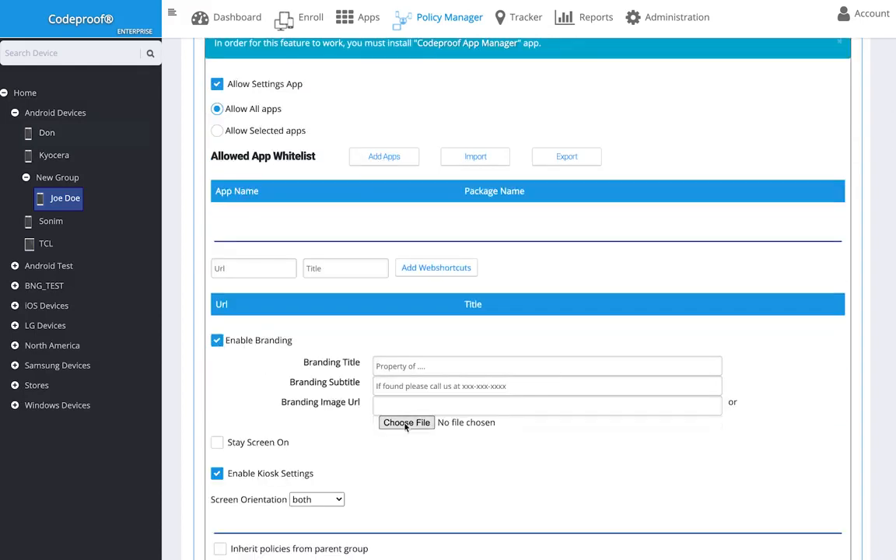
pyautogui.click(405, 423)
pyautogui.click(365, 220)
pyautogui.click(635, 344)
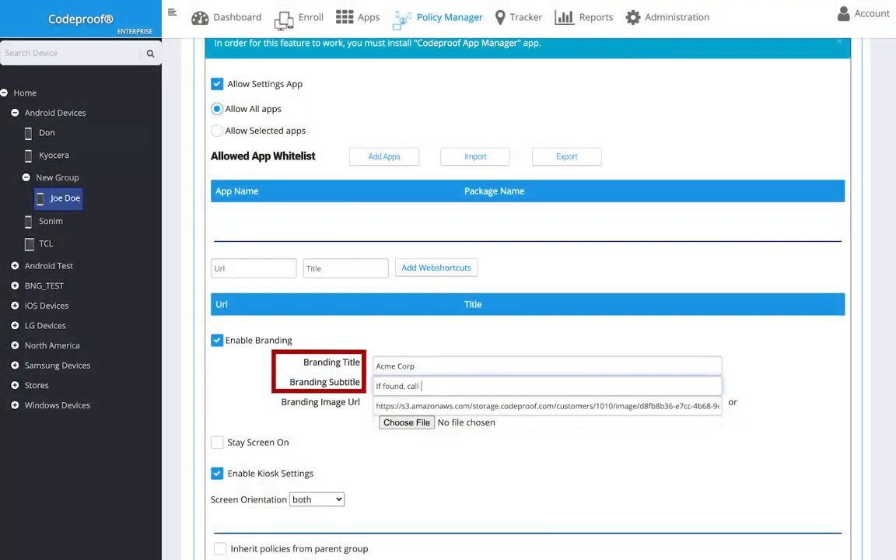
pyautogui.write('123-456-7890')
pyautogui.scroll(5, 314, 367)
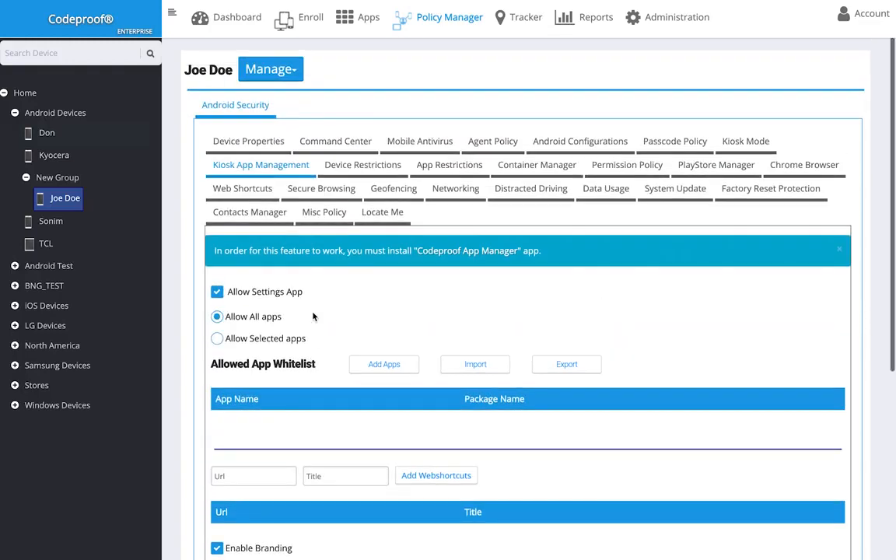
# In App Restrictions, add Amazon Flex to the hidden-app blacklist
pyautogui.click(356, 164)
pyautogui.scroll(-4, 356, 164)
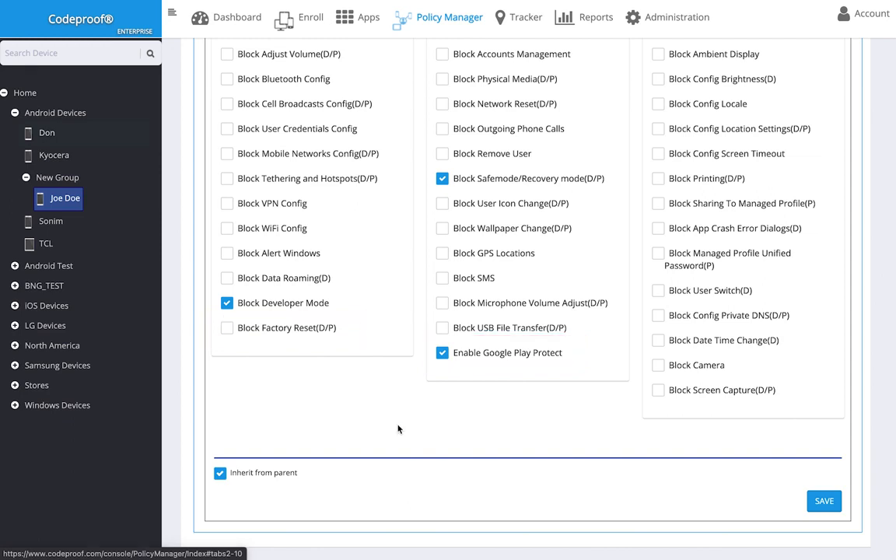
pyautogui.scroll(5, 398, 483)
pyautogui.click(458, 224)
pyautogui.scroll(-4, 426, 164)
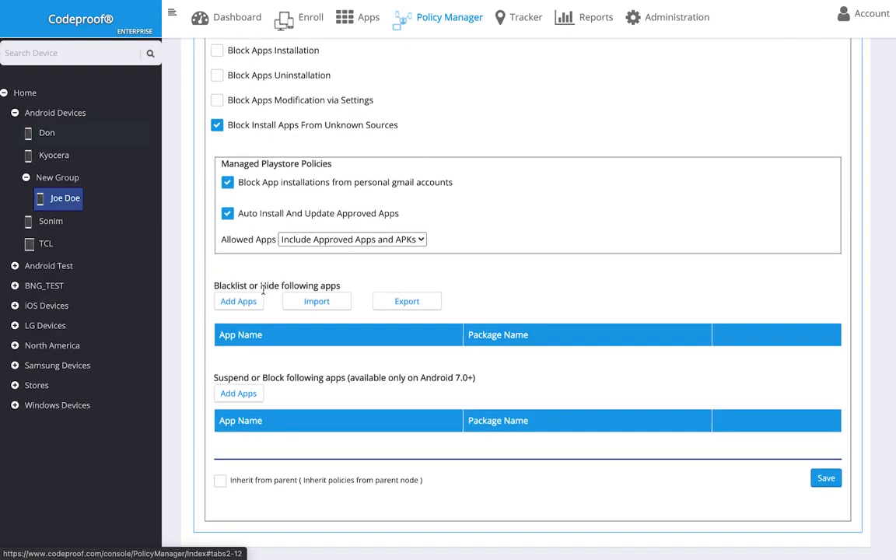
pyautogui.click(238, 301)
pyautogui.click(519, 297)
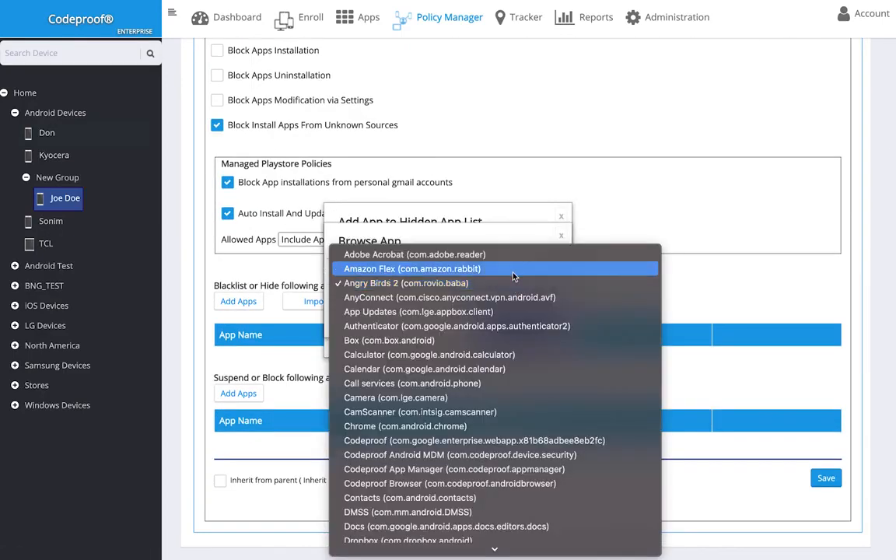
pyautogui.click(459, 268)
pyautogui.click(544, 319)
pyautogui.click(543, 337)
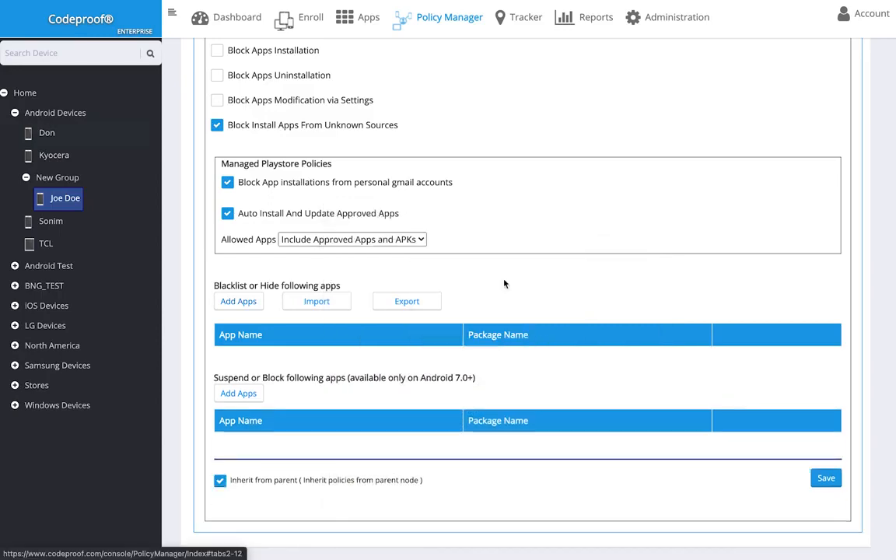
pyautogui.scroll(10, 504, 282)
# Enable the Container Manager work profile and add Samsung Camera as an OEM pre-loaded app
pyautogui.click(537, 121)
pyautogui.scroll(-3, 481, 304)
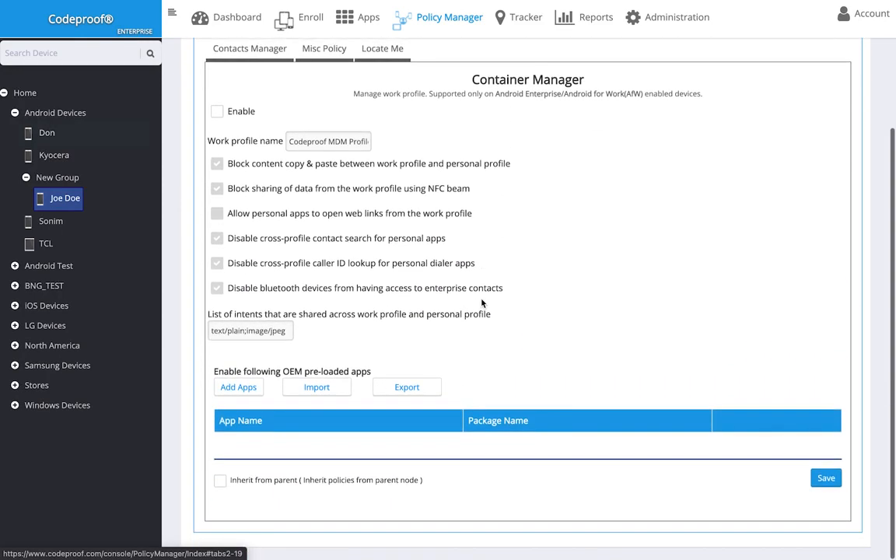
pyautogui.click(218, 112)
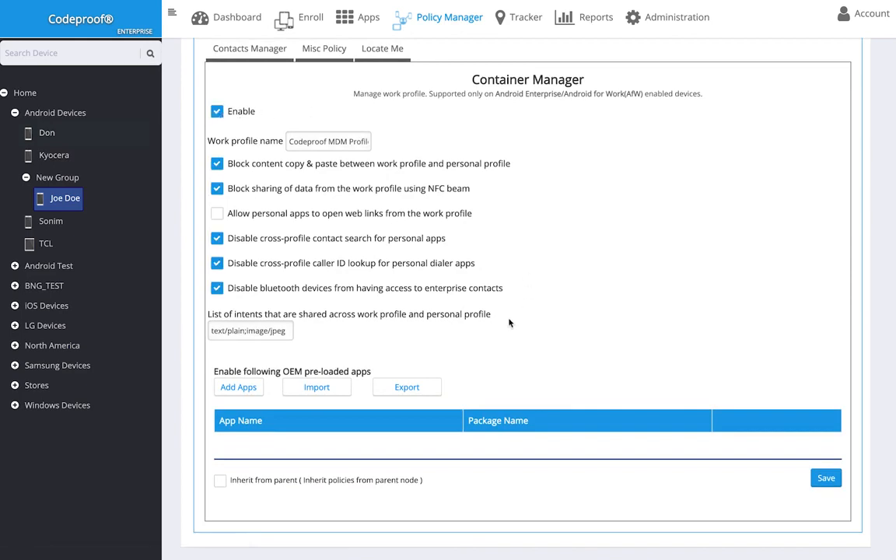
pyautogui.click(238, 386)
pyautogui.click(546, 301)
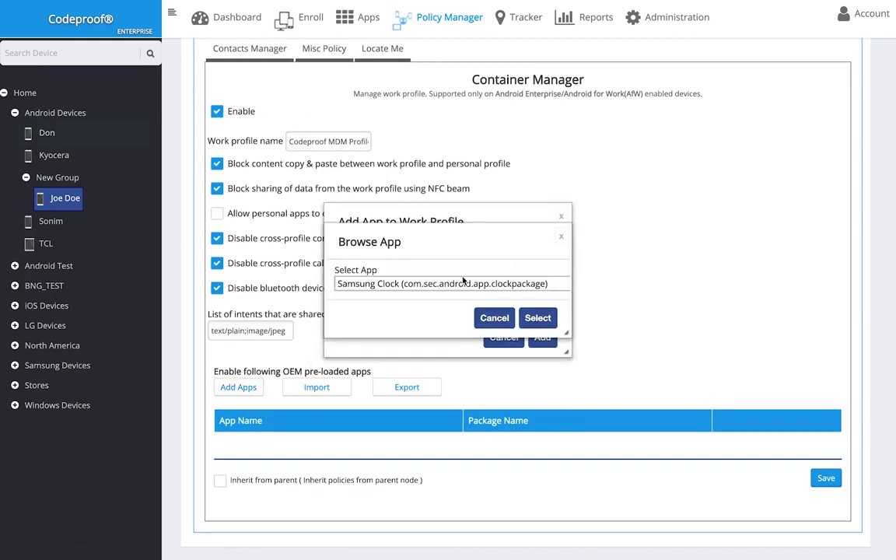
pyautogui.click(475, 291)
pyautogui.click(489, 270)
pyautogui.click(536, 315)
pyautogui.click(541, 336)
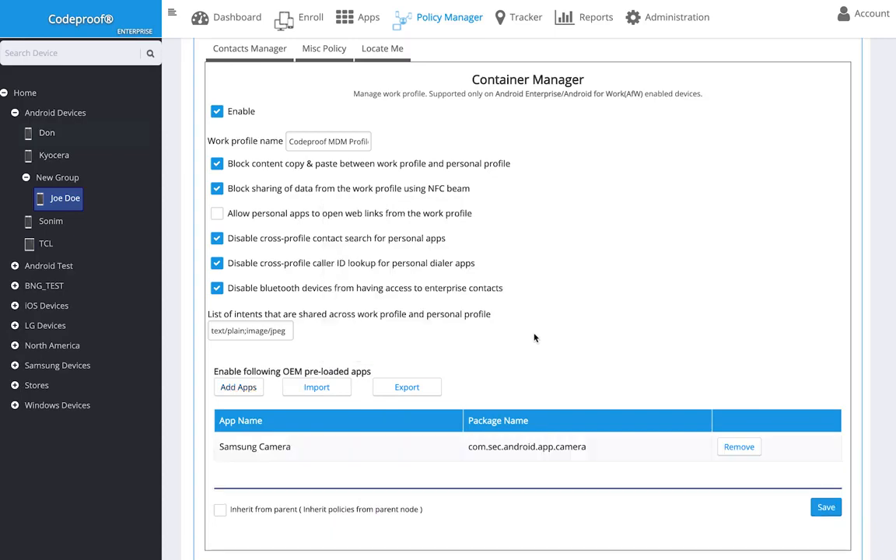
pyautogui.scroll(-1, 534, 337)
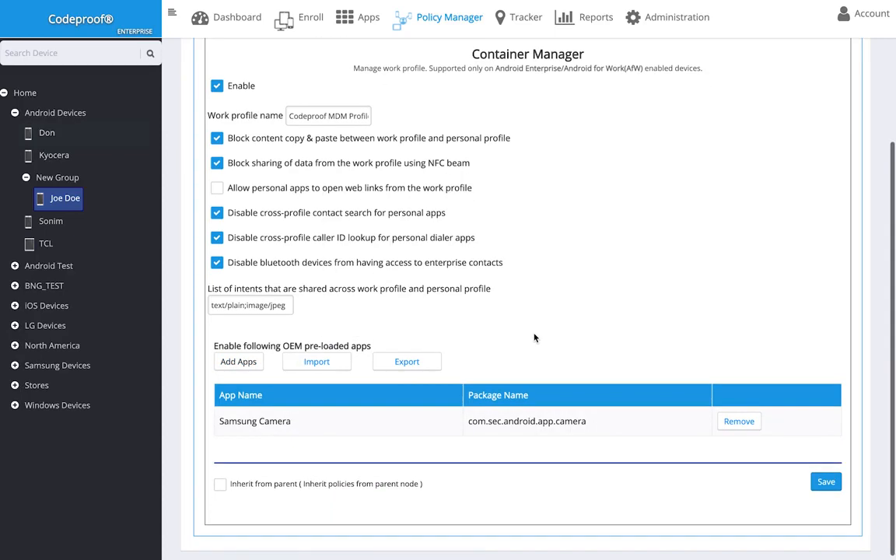
pyautogui.scroll(3, 534, 337)
# Enable app permission management and expand the Codeproof MDM for Android permissions
pyautogui.click(627, 163)
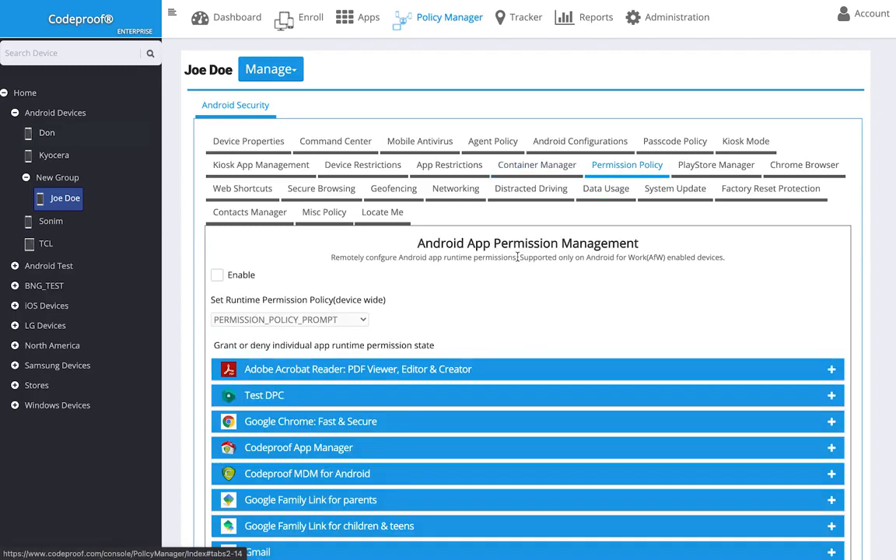
pyautogui.scroll(-3, 517, 257)
pyautogui.click(217, 91)
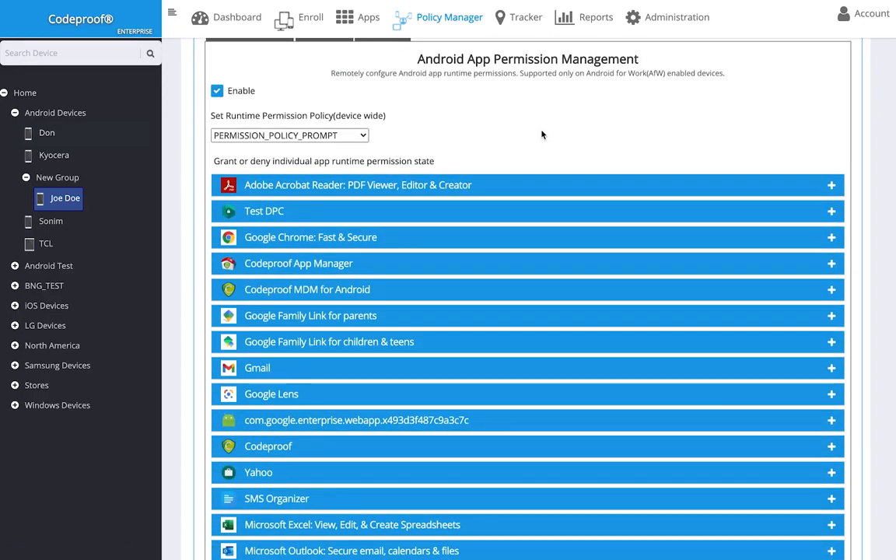
pyautogui.click(831, 289)
pyautogui.scroll(-8, 833, 294)
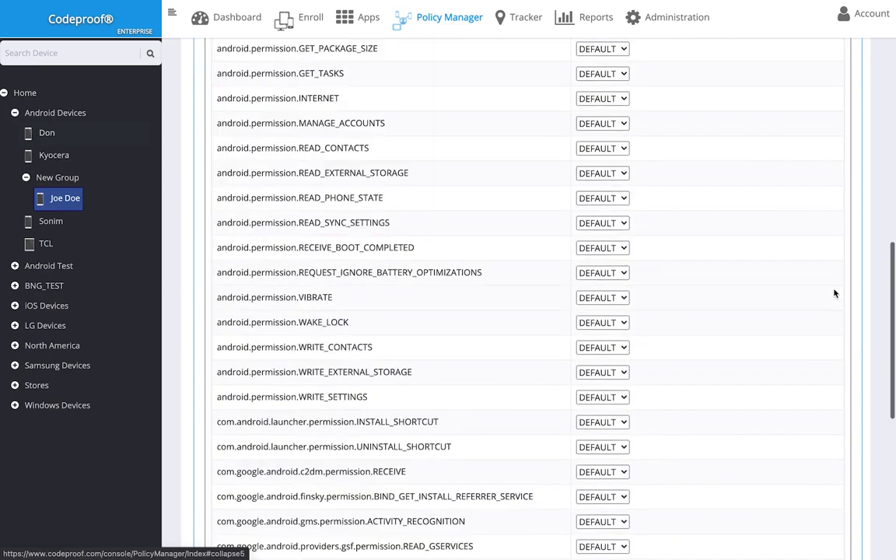
pyautogui.scroll(10, 834, 294)
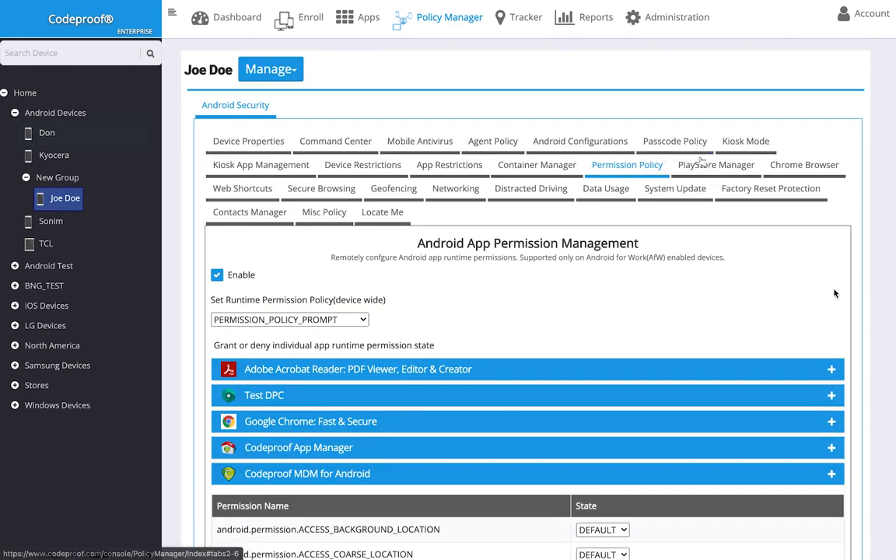
# Show the managed Google Play panel's seven approved apps, selecting all and then clearing the selection
pyautogui.click(704, 166)
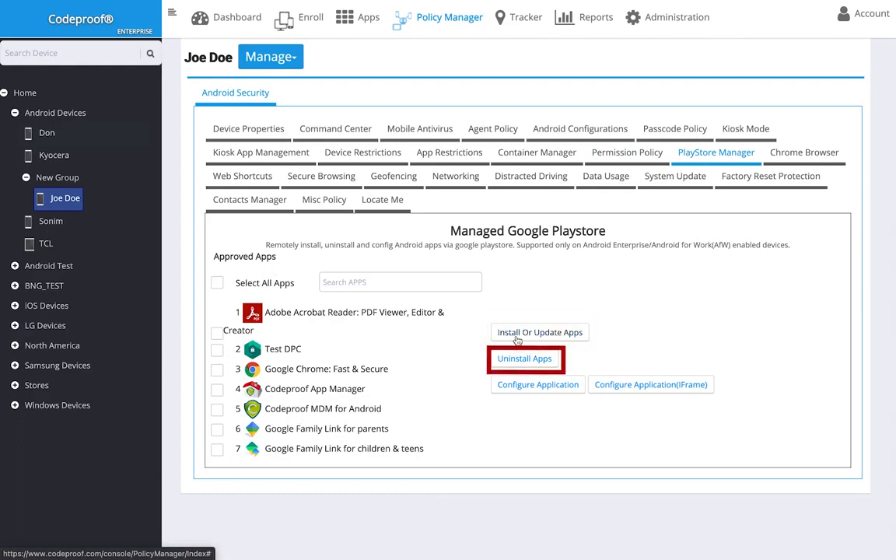
pyautogui.click(217, 283)
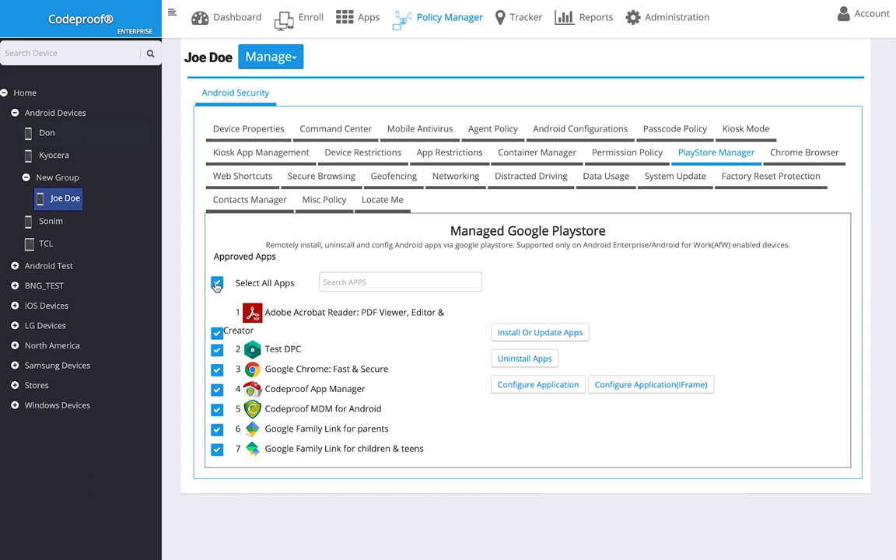
pyautogui.click(216, 285)
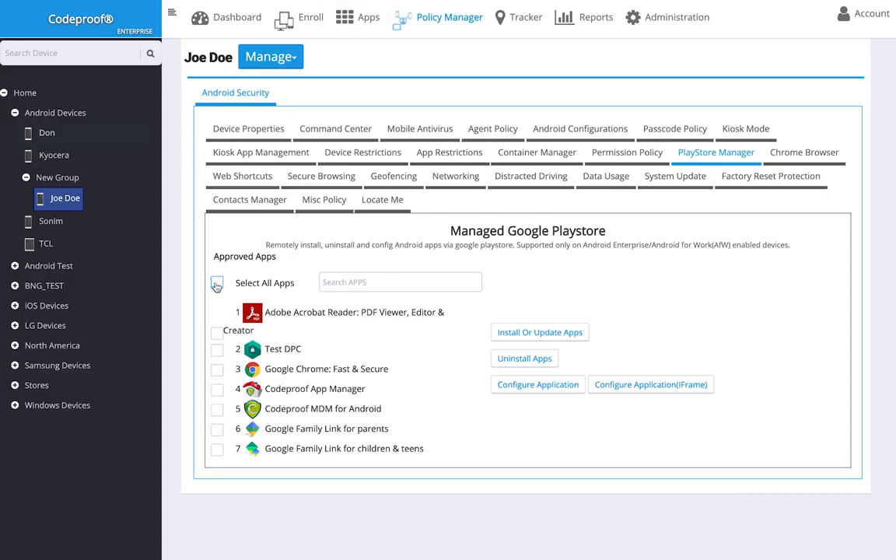
pyautogui.click(798, 154)
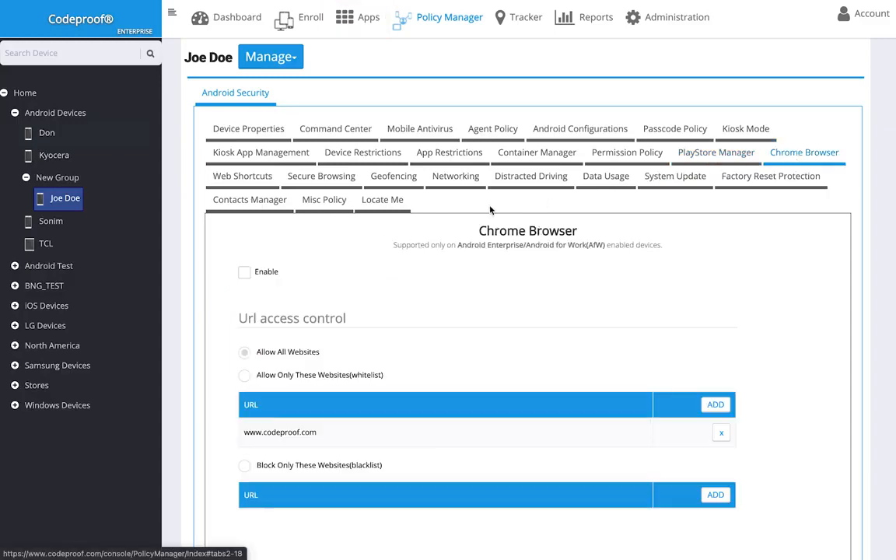
pyautogui.click(244, 272)
pyautogui.scroll(-4, 506, 268)
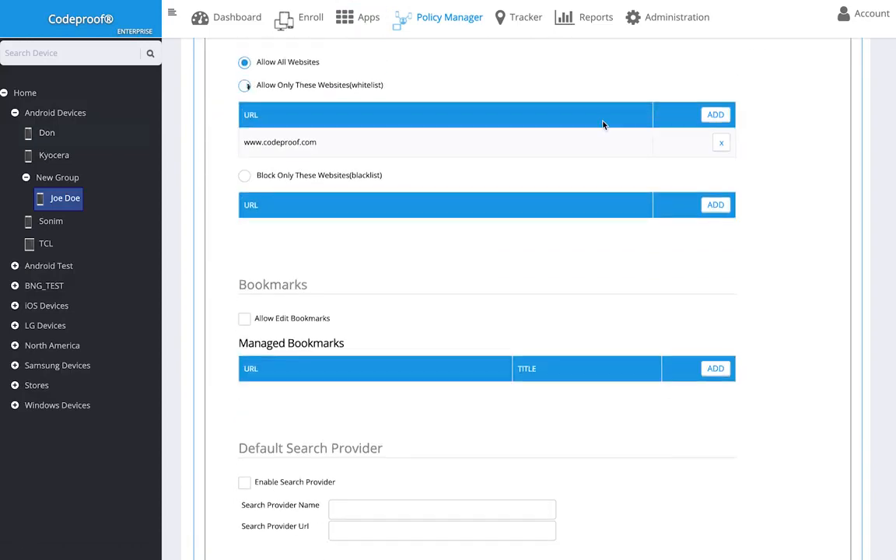
pyautogui.click(716, 114)
pyautogui.write('www.acmecorp.com')
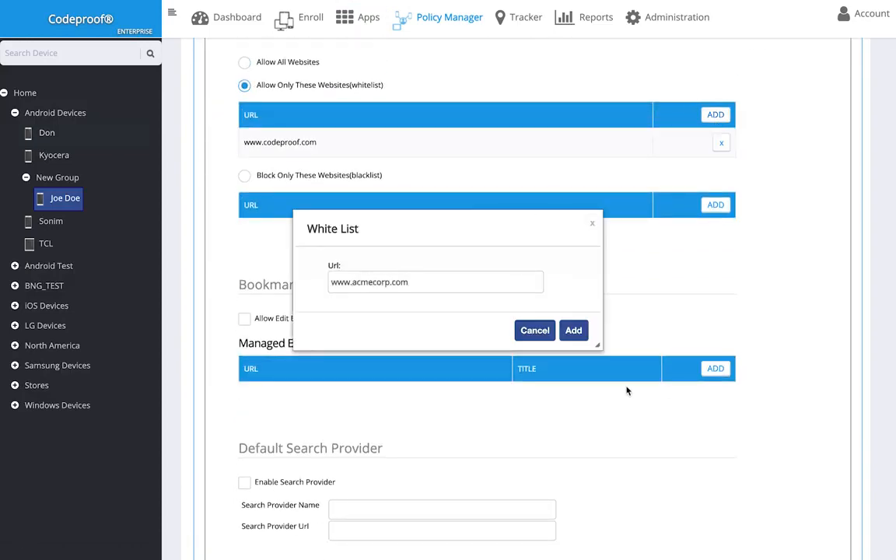
pyautogui.click(573, 330)
pyautogui.scroll(5, 586, 245)
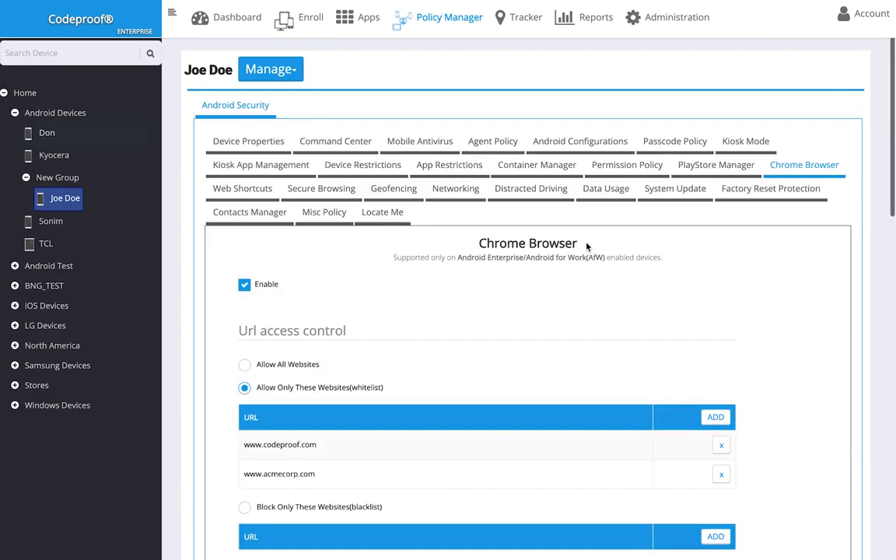
# Turn on geofencing and the global proxy, then bring up mobile data usage monitoring
pyautogui.click(400, 191)
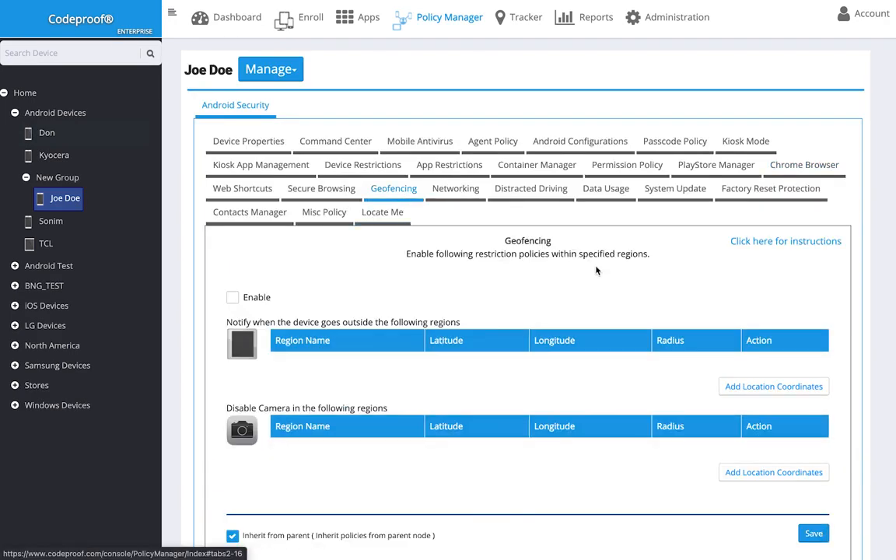
pyautogui.scroll(-1, 596, 270)
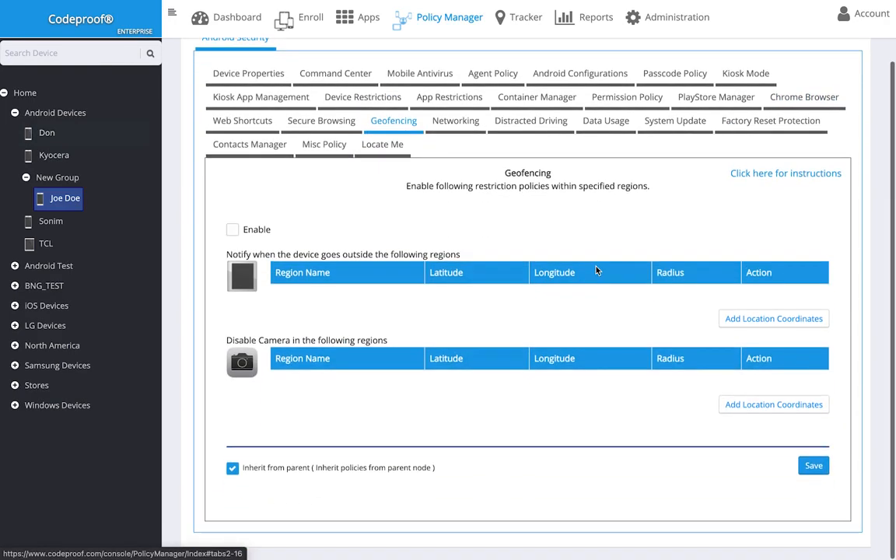
pyautogui.click(231, 229)
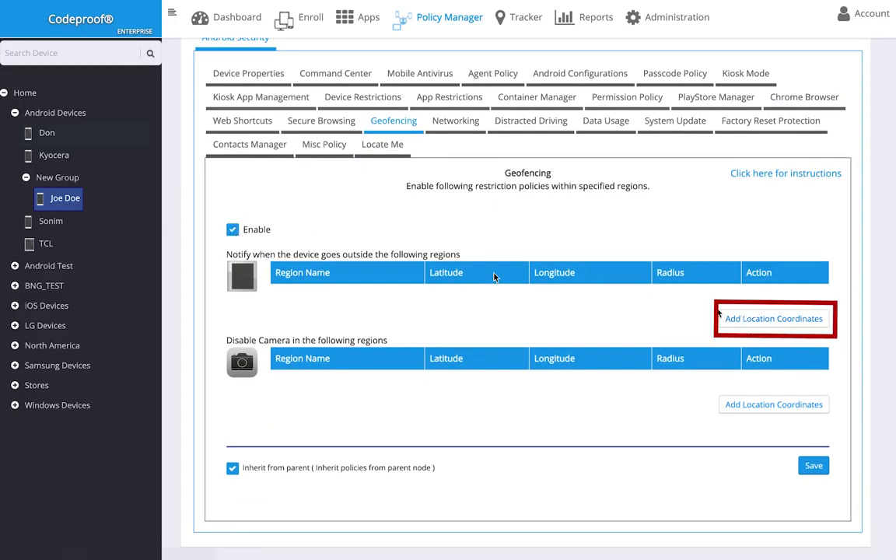
pyautogui.click(456, 123)
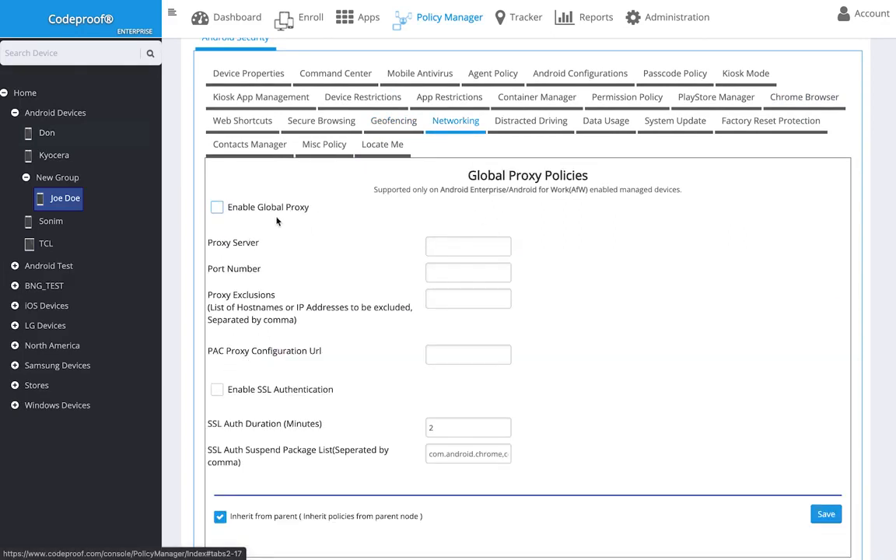
pyautogui.click(216, 207)
pyautogui.scroll(-1, 527, 270)
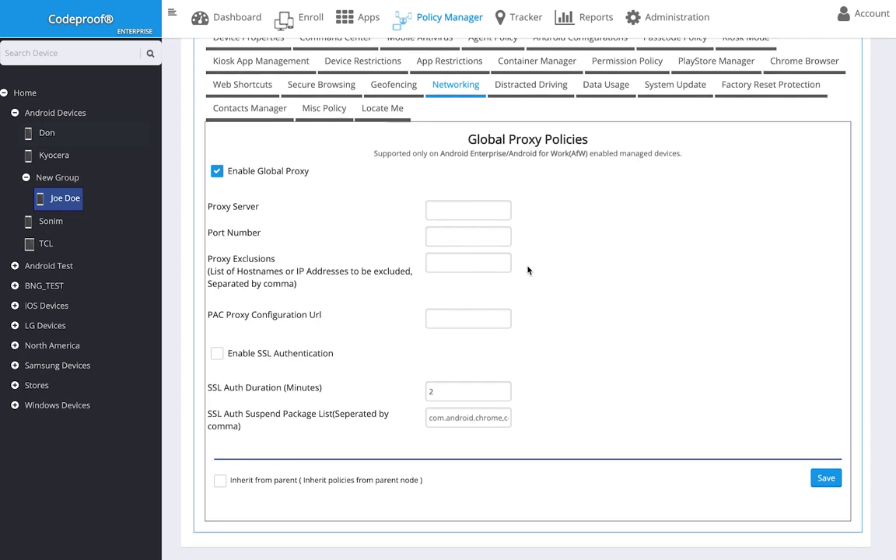
pyautogui.scroll(3, 527, 270)
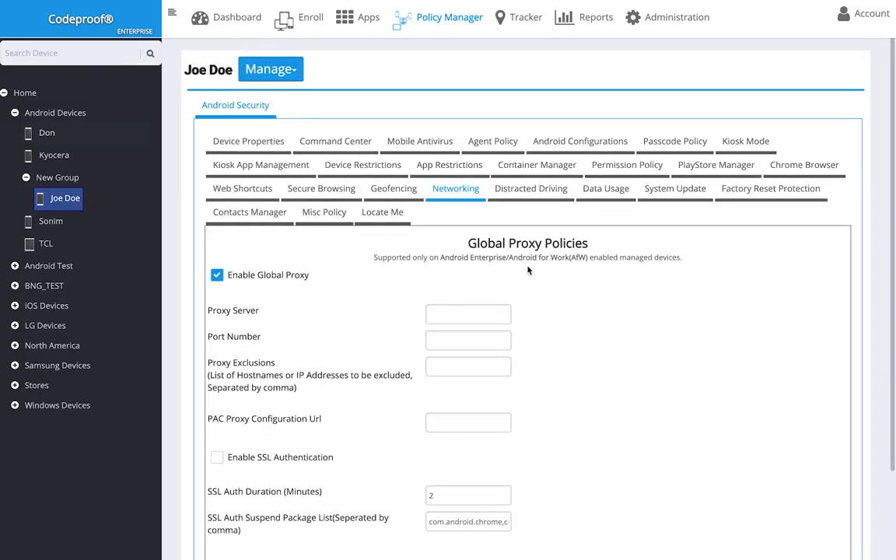
pyautogui.click(606, 189)
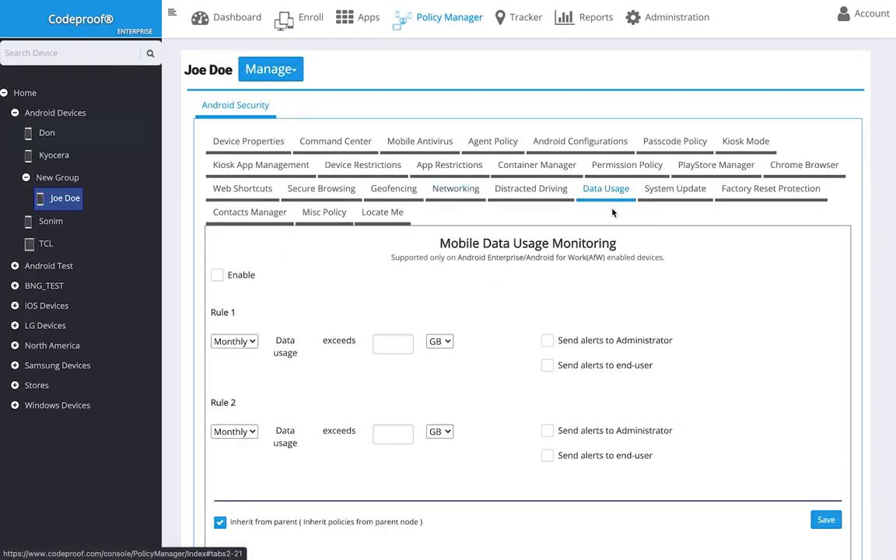
# Enable data usage monitoring and the system update policy, and review factory reset protection
pyautogui.scroll(-1, 620, 235)
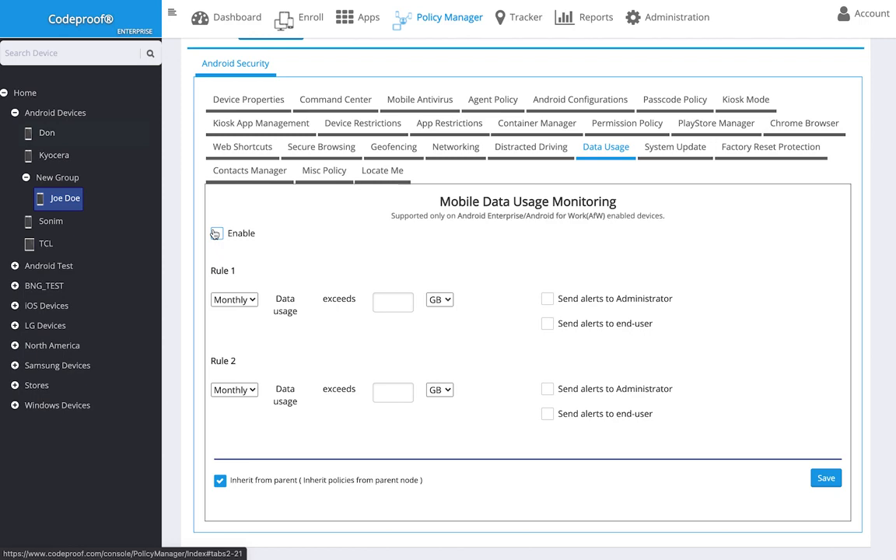
pyautogui.click(215, 233)
pyautogui.click(675, 146)
pyautogui.click(259, 262)
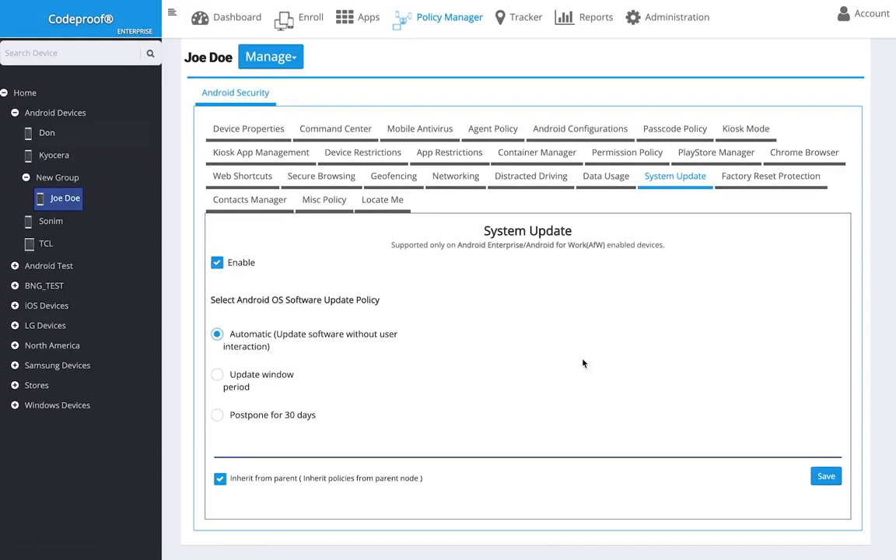
pyautogui.click(740, 181)
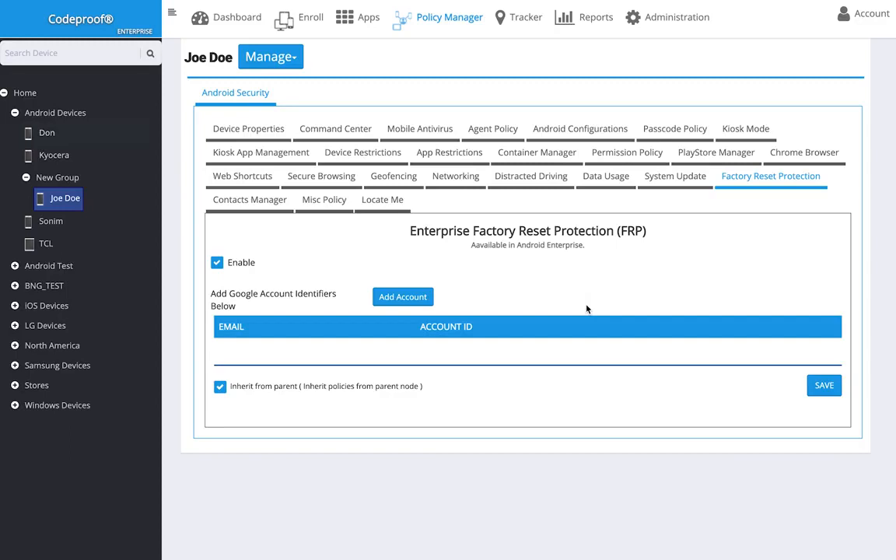
pyautogui.click(258, 199)
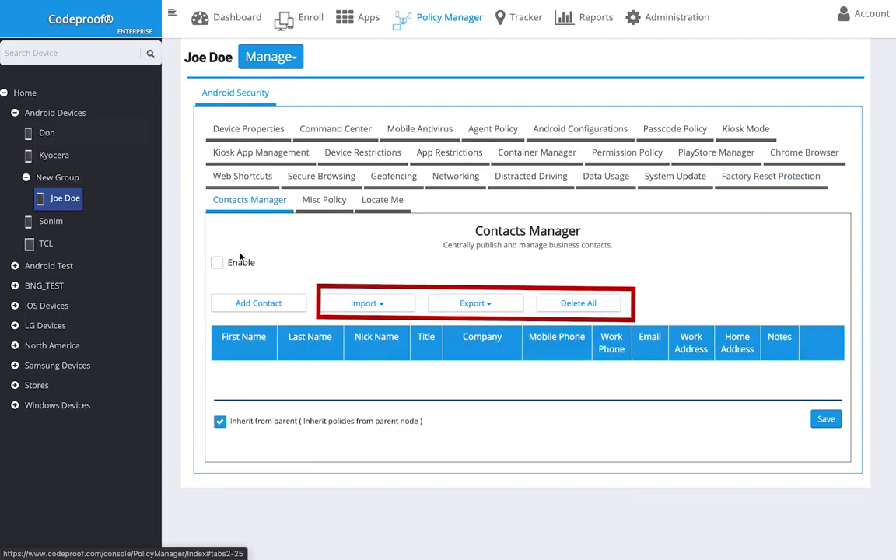
# Enable the contacts manager and save a new Developer contact from Acme Corp with a phone number and an e-mail address
pyautogui.click(240, 262)
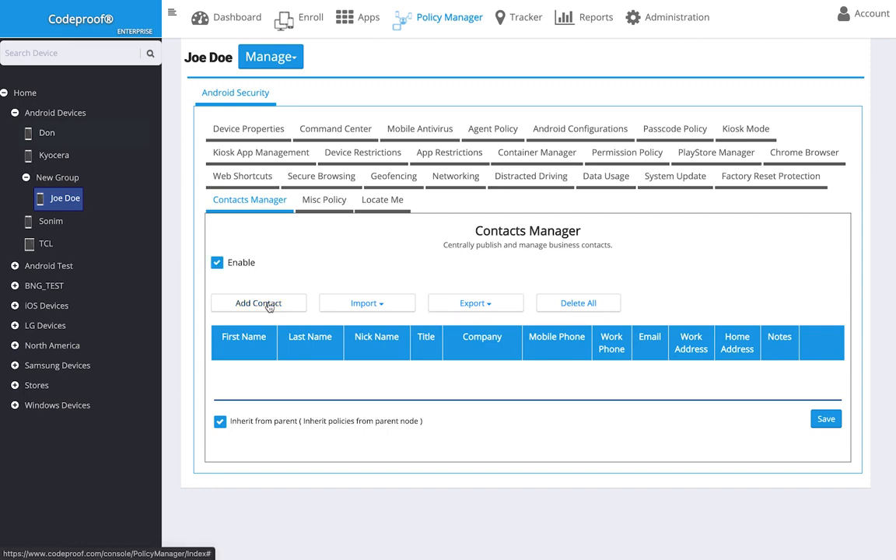
pyautogui.click(269, 306)
pyautogui.write('John')
pyautogui.click(344, 249)
pyautogui.scroll(-2, 402, 232)
pyautogui.click(402, 231)
pyautogui.write('Developer')
pyautogui.scroll(-1, 401, 236)
pyautogui.click(370, 231)
pyautogui.write('Acme Corp')
pyautogui.click(374, 286)
pyautogui.write('123-456-')
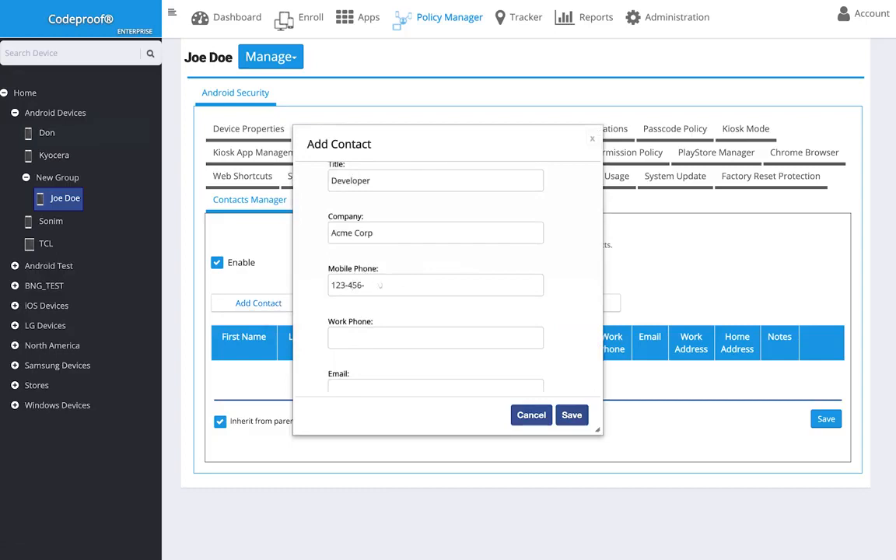
pyautogui.scroll(-2, 435, 280)
pyautogui.click(435, 210)
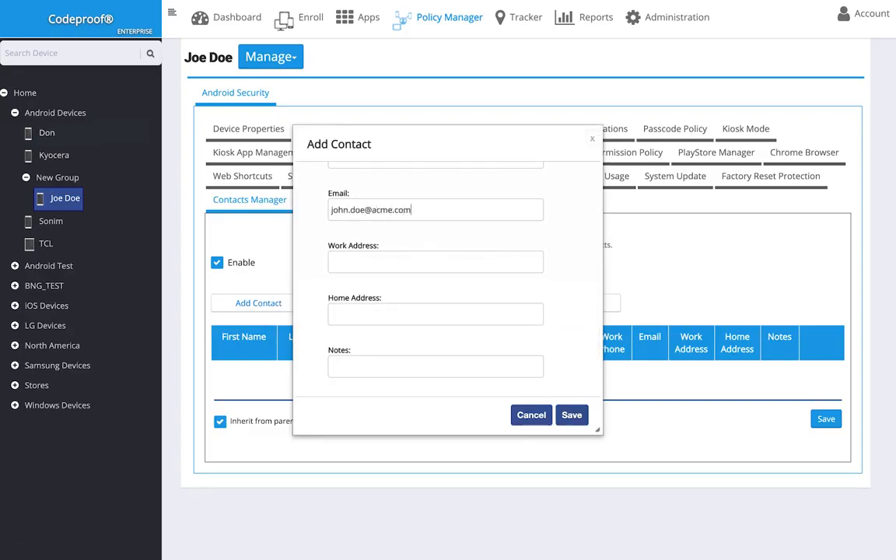
pyautogui.click(571, 416)
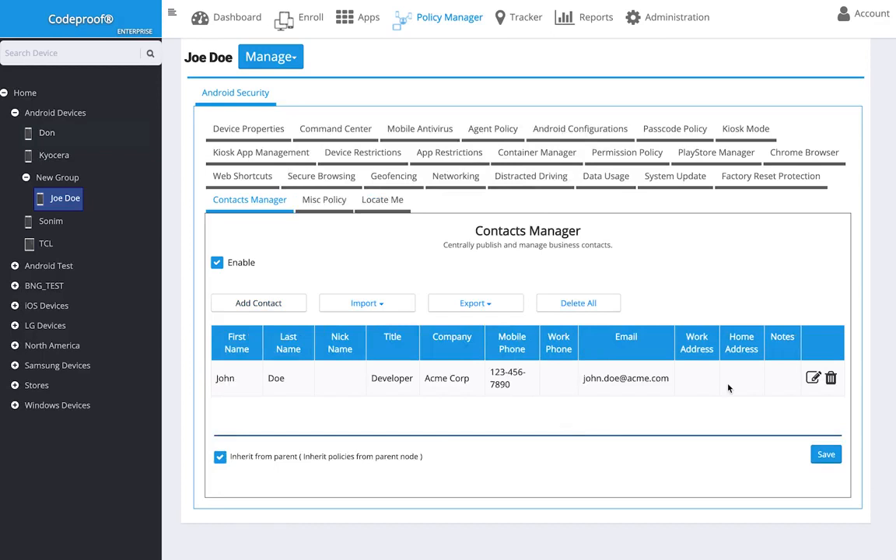
# Go to the Misc Policy settings and the device's Locate Me page
pyautogui.click(323, 199)
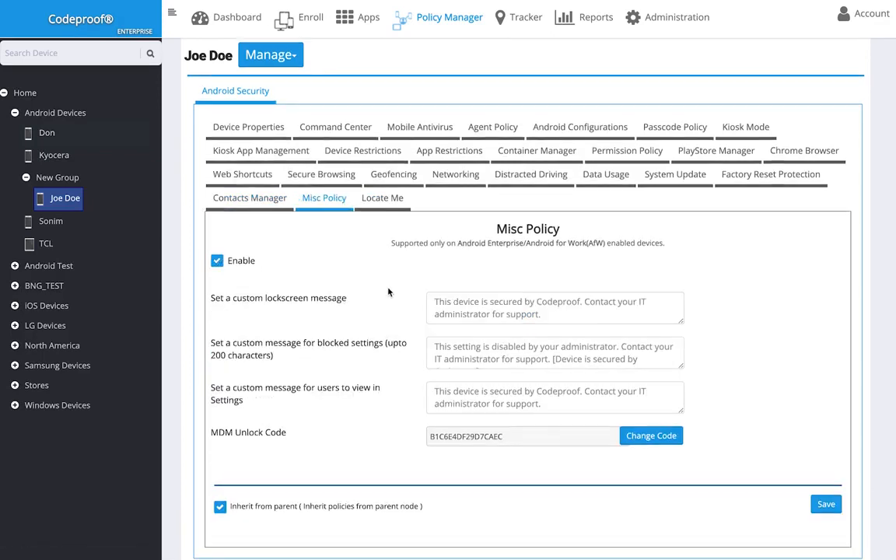
pyautogui.scroll(-1, 348, 258)
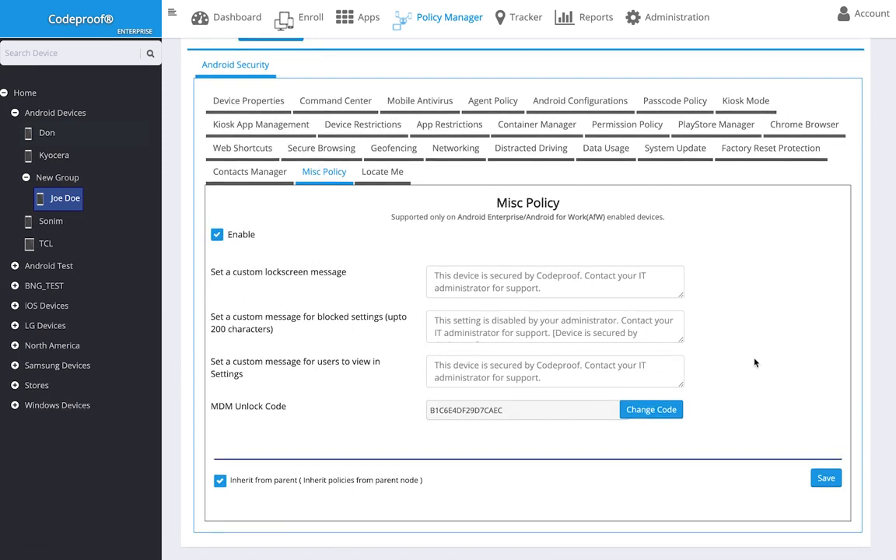
pyautogui.click(382, 171)
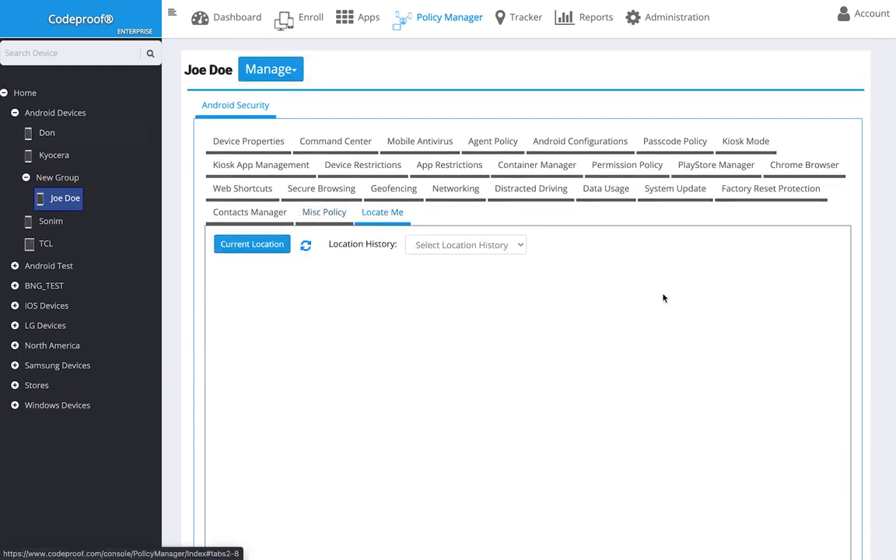
# Show the Android phone's current location on a satellite map, zoomed in on its marker
pyautogui.scroll(-3, 670, 297)
pyautogui.click(259, 111)
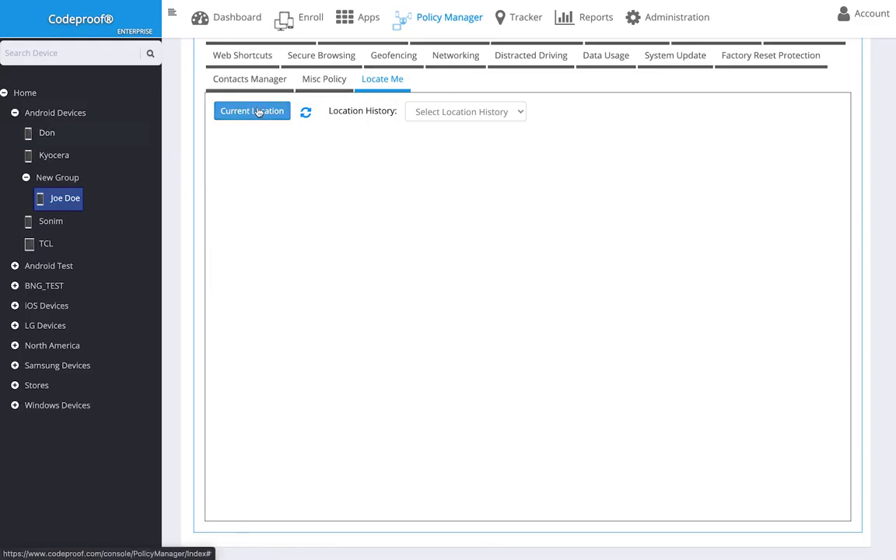
pyautogui.click(301, 157)
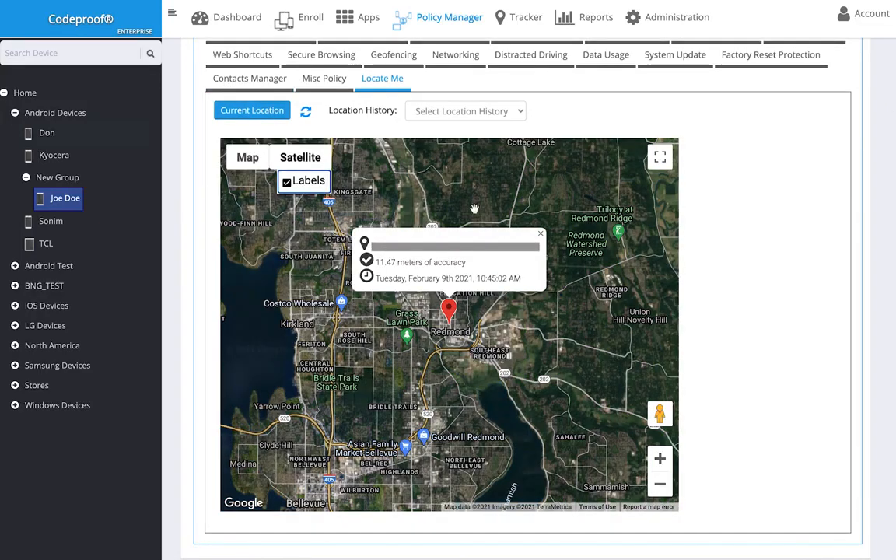
pyautogui.click(541, 237)
pyautogui.scroll(3, 454, 333)
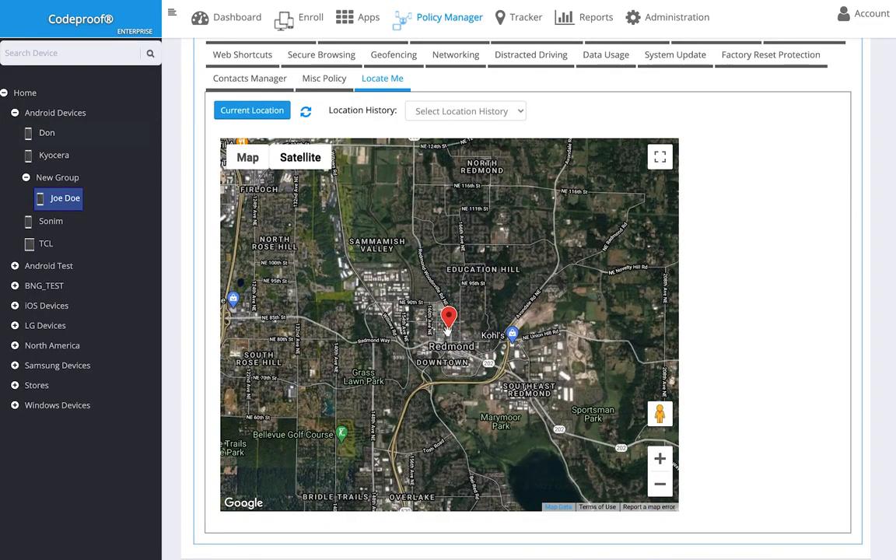
pyautogui.scroll(4, 455, 334)
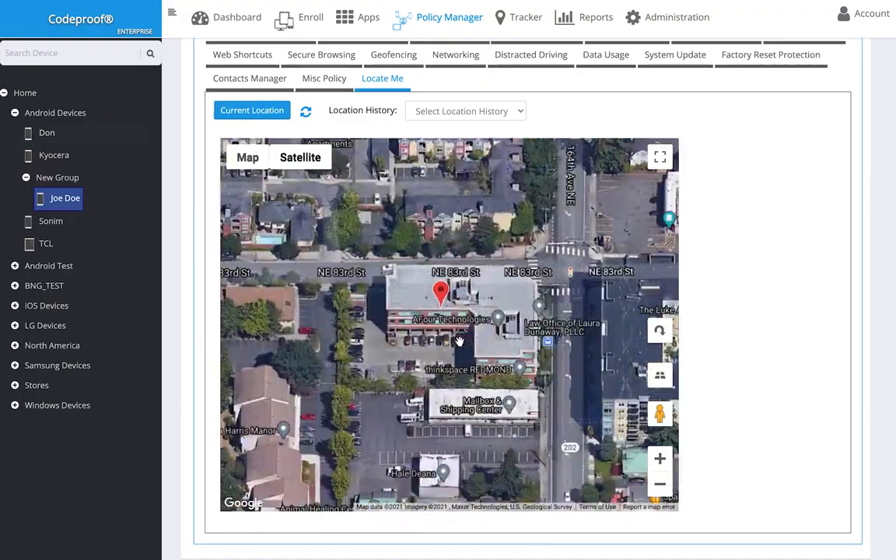
pyautogui.scroll(1, 459, 340)
pyautogui.scroll(-4, 458, 340)
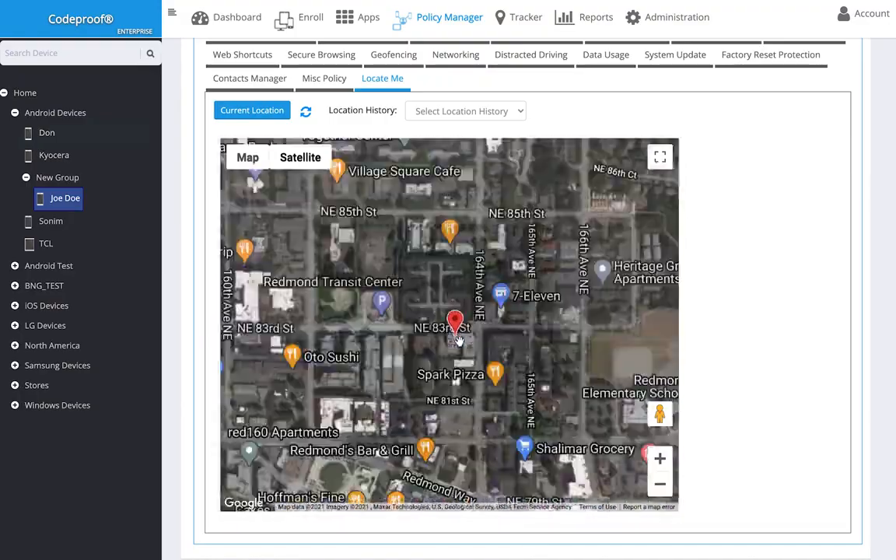
pyautogui.scroll(-4, 459, 338)
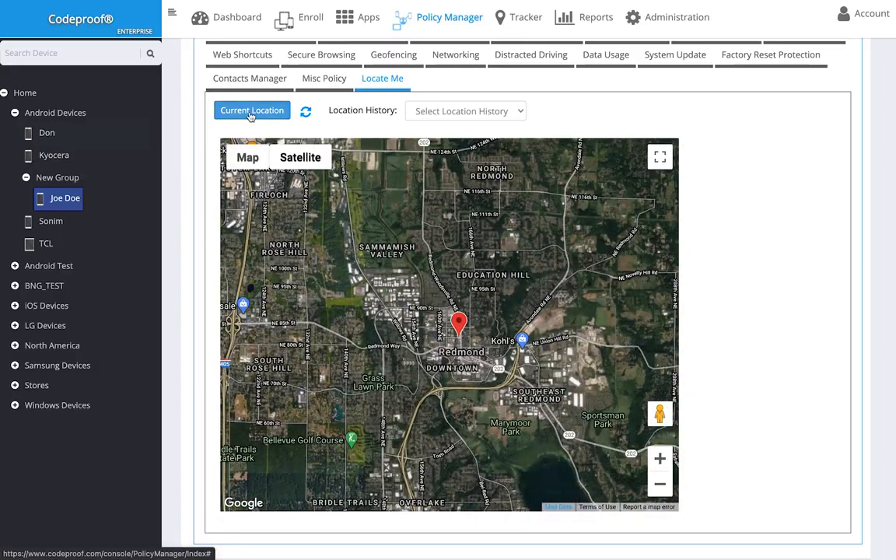
# Set the location history range to All, then expand the iPad's DeviceInfo details
pyautogui.click(252, 110)
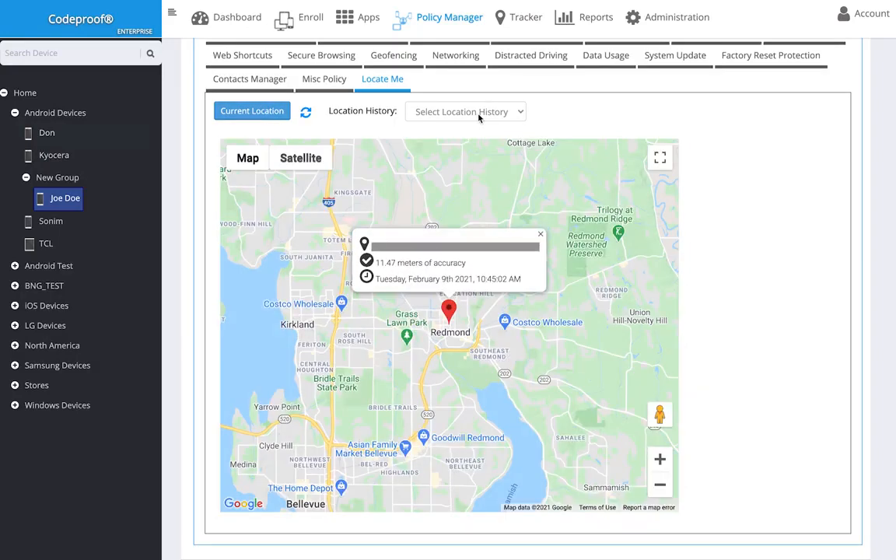
pyautogui.click(479, 115)
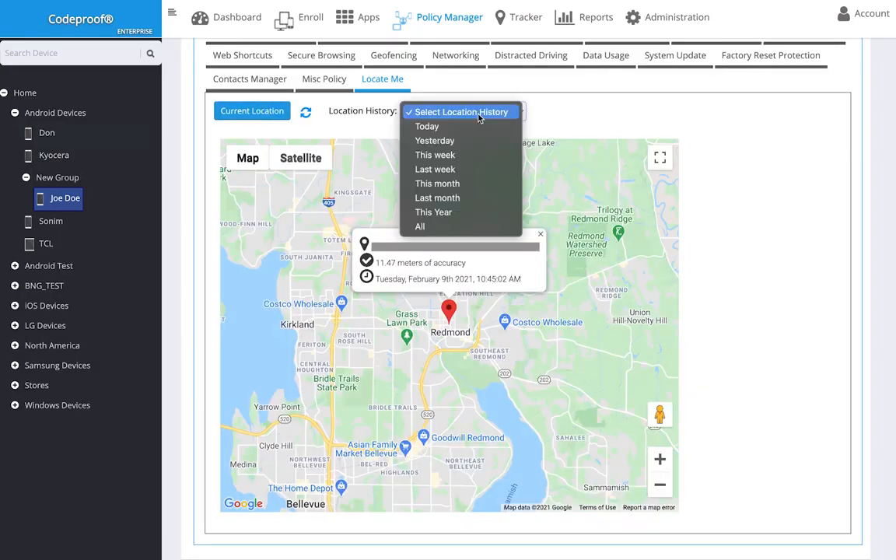
pyautogui.click(442, 231)
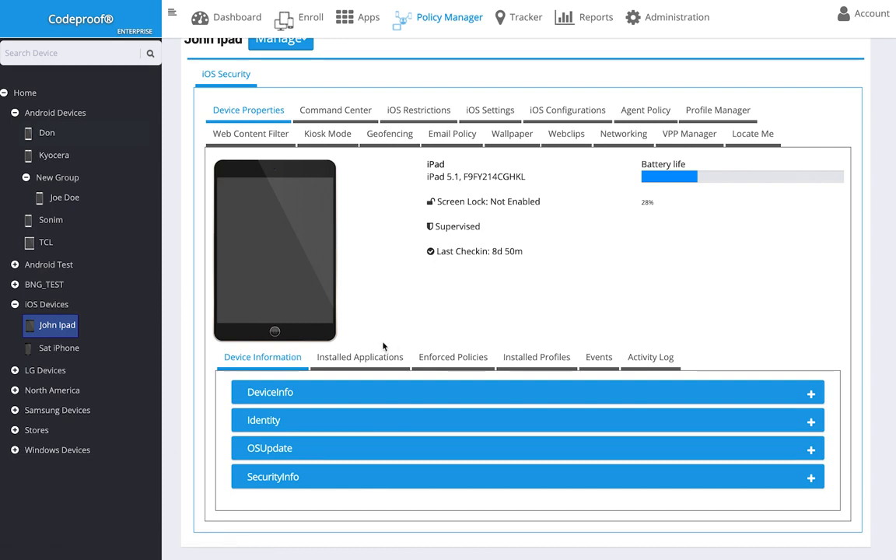
pyautogui.click(810, 394)
# Collapse DeviceInfo and review the iPad's installed apps, enforced policies and Command Center commands
pyautogui.click(810, 397)
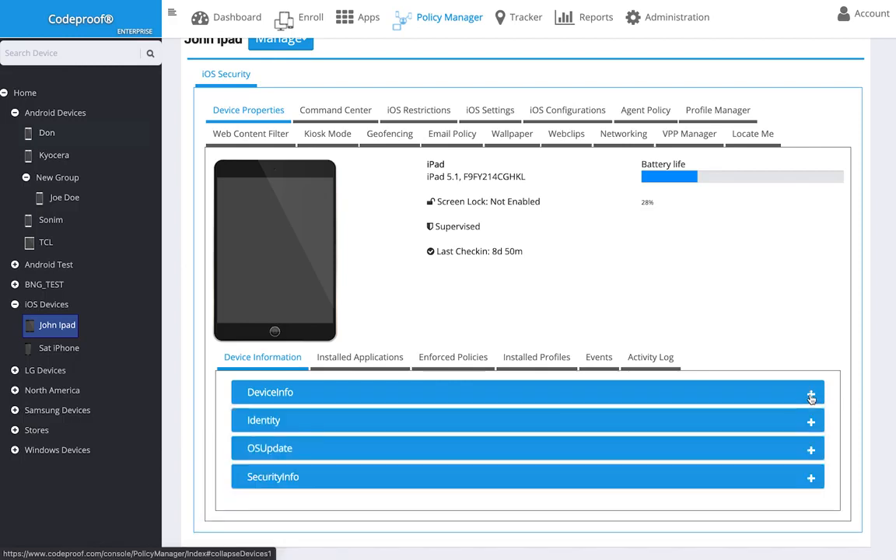
pyautogui.click(364, 365)
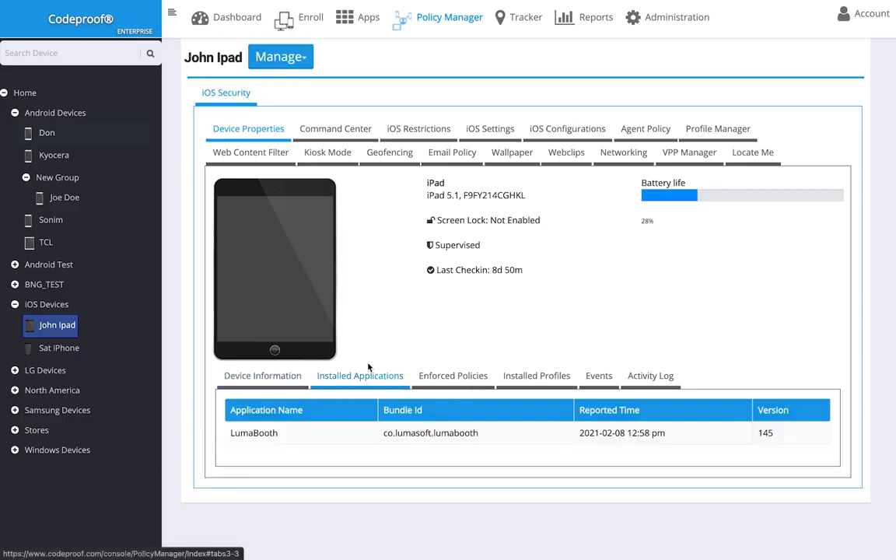
pyautogui.click(469, 384)
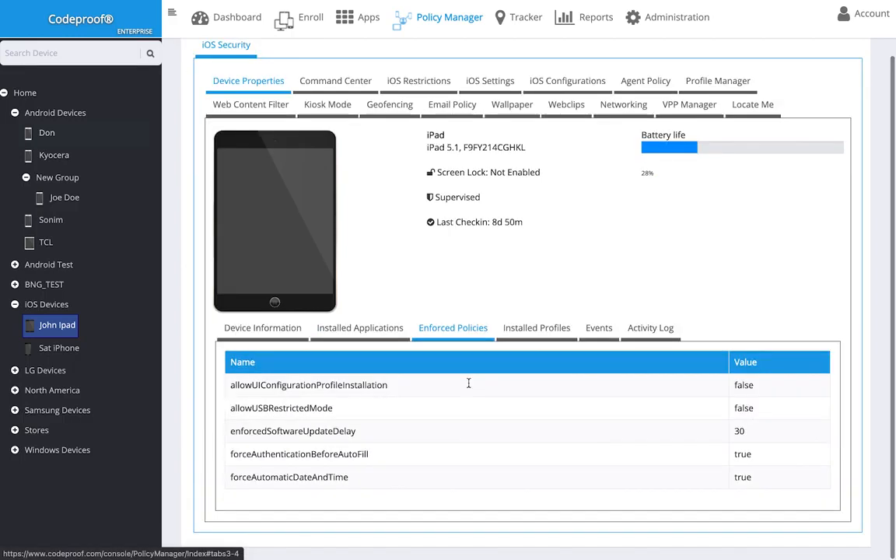
pyautogui.click(355, 142)
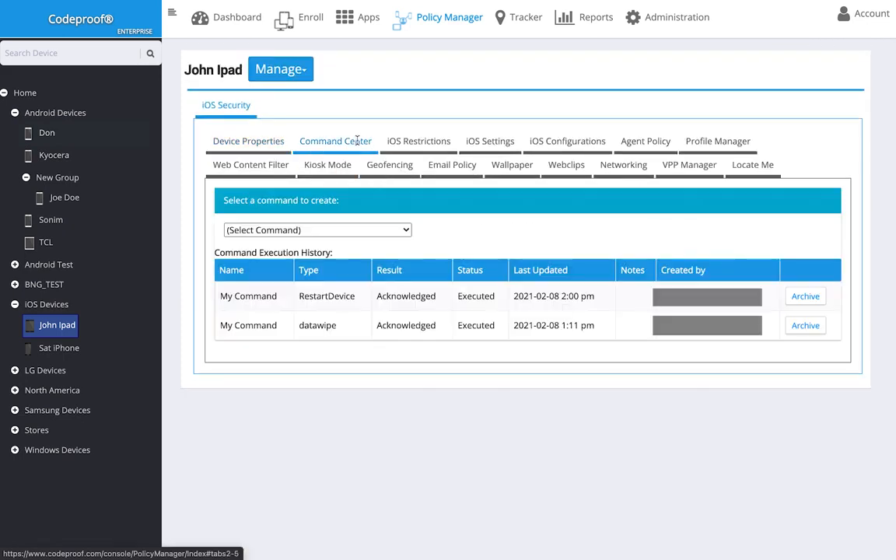
pyautogui.click(393, 230)
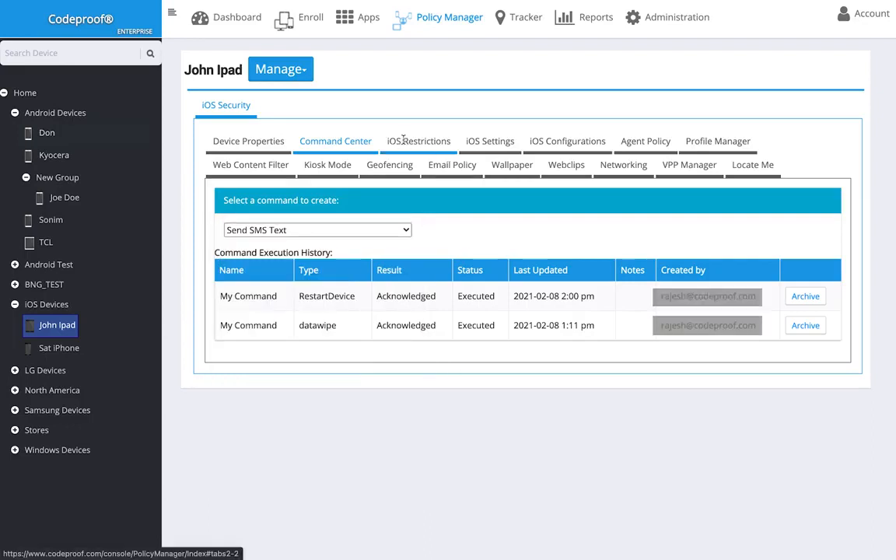
pyautogui.click(402, 142)
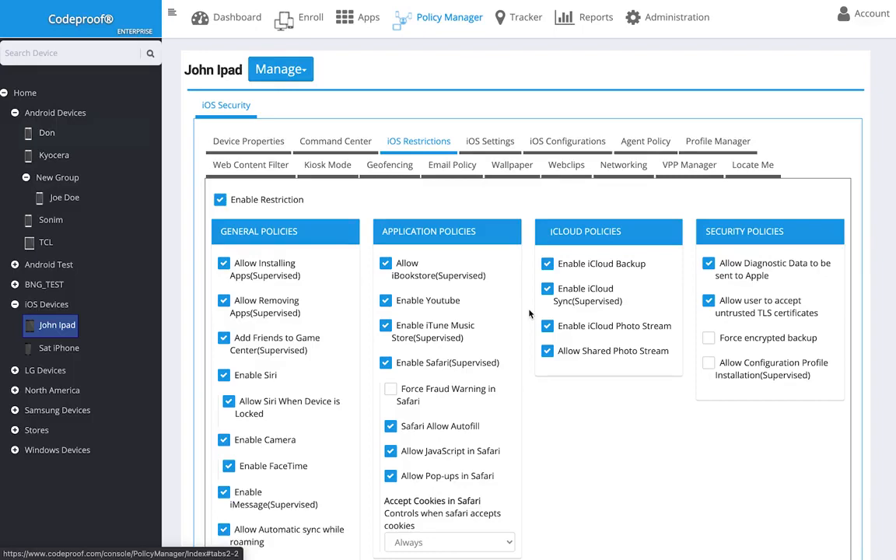
pyautogui.scroll(-15, 529, 313)
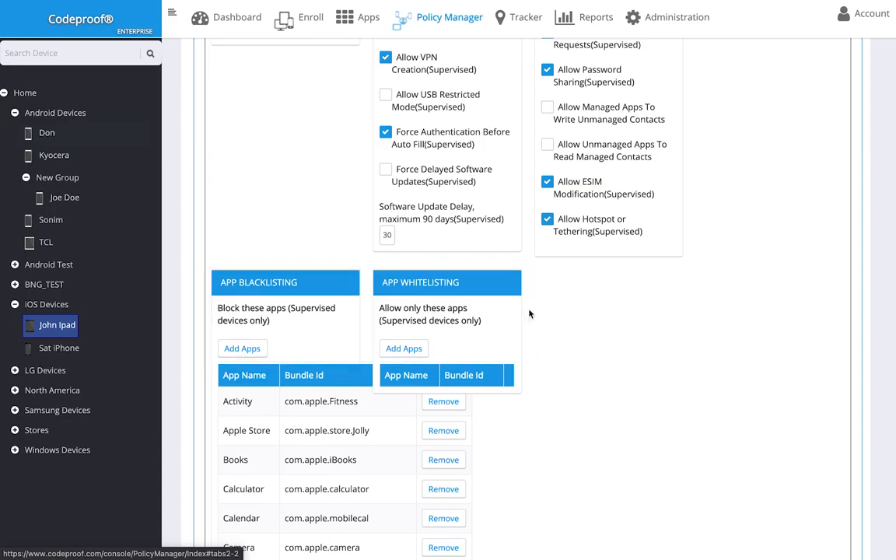
pyautogui.scroll(15, 528, 313)
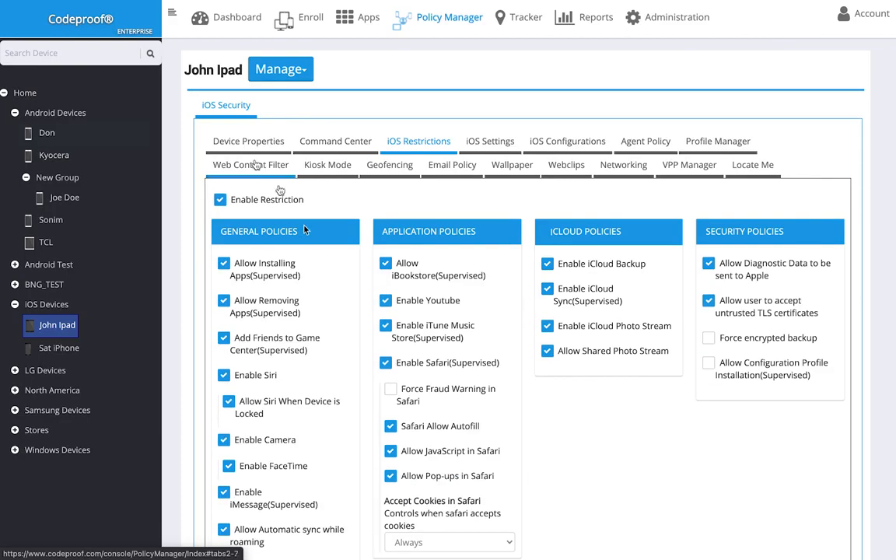
pyautogui.click(250, 165)
pyautogui.click(231, 253)
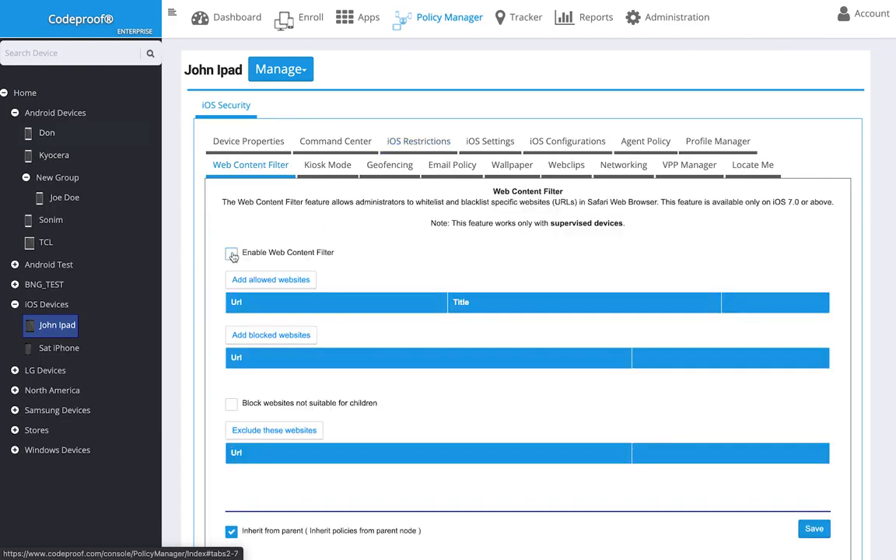
pyautogui.click(277, 280)
pyautogui.click(472, 290)
pyautogui.write('Acme Web Page')
pyautogui.click(542, 327)
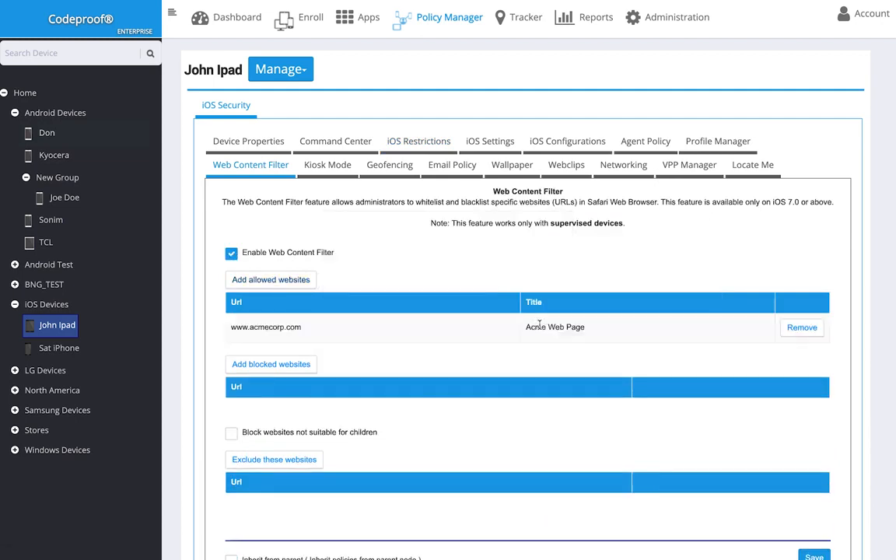
# Turn on kiosk mode, then bring up the Wallpaper settings
pyautogui.click(327, 165)
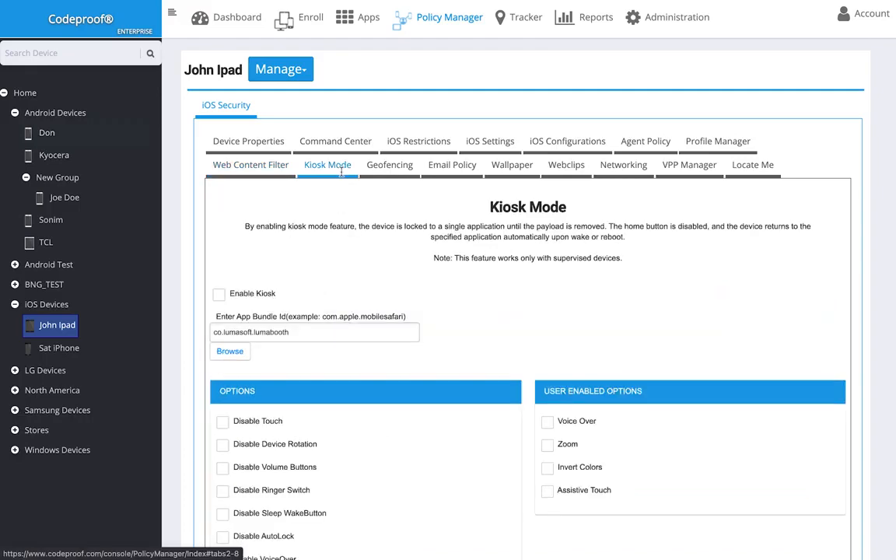
pyautogui.click(219, 294)
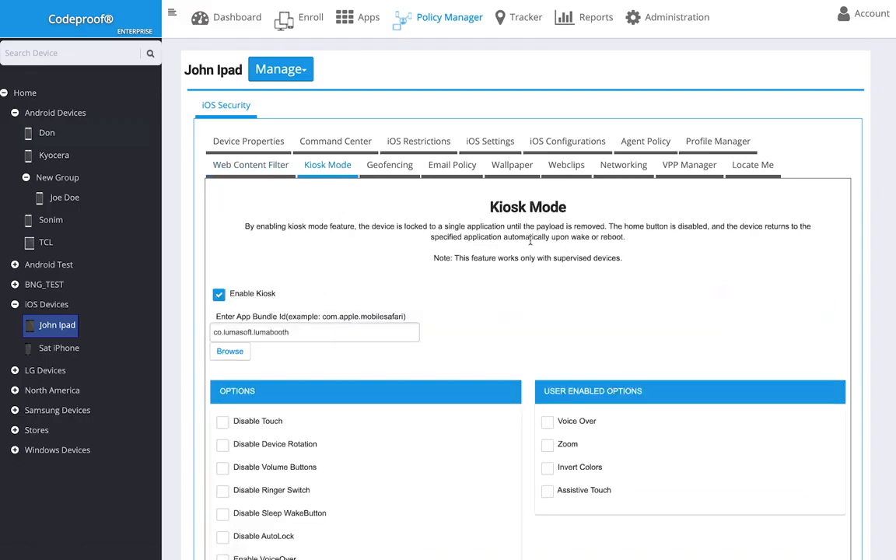
pyautogui.scroll(-4, 521, 249)
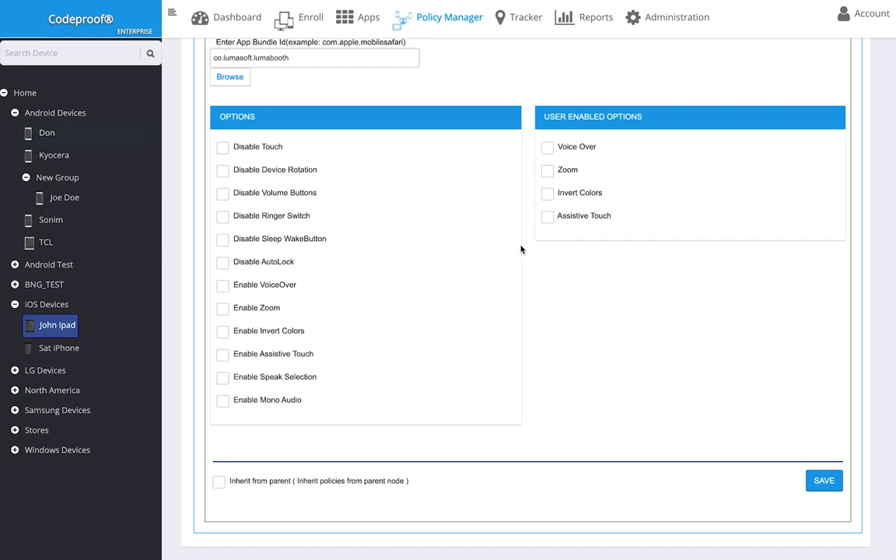
pyautogui.scroll(5, 521, 249)
pyautogui.click(509, 166)
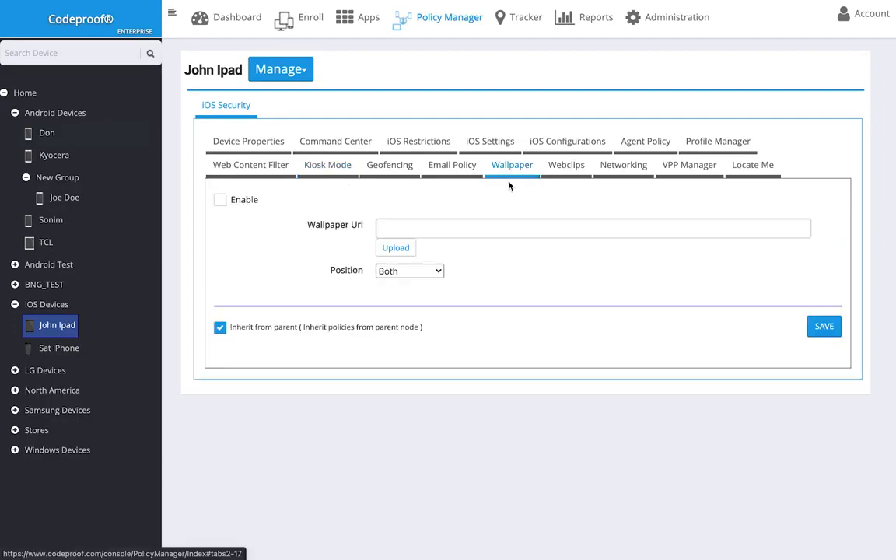
# Enable a custom wallpaper and upload an image file for it
pyautogui.click(221, 200)
pyautogui.click(395, 248)
pyautogui.doubleClick(389, 233)
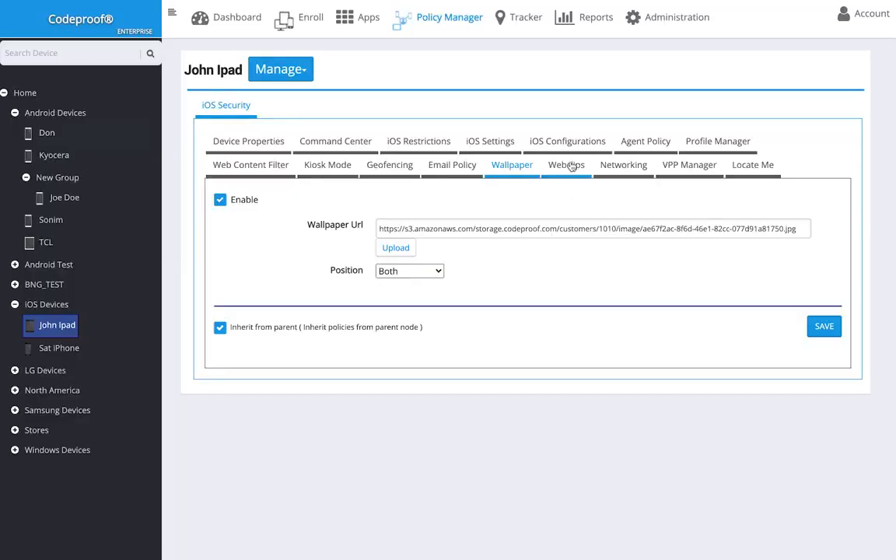
pyautogui.click(389, 165)
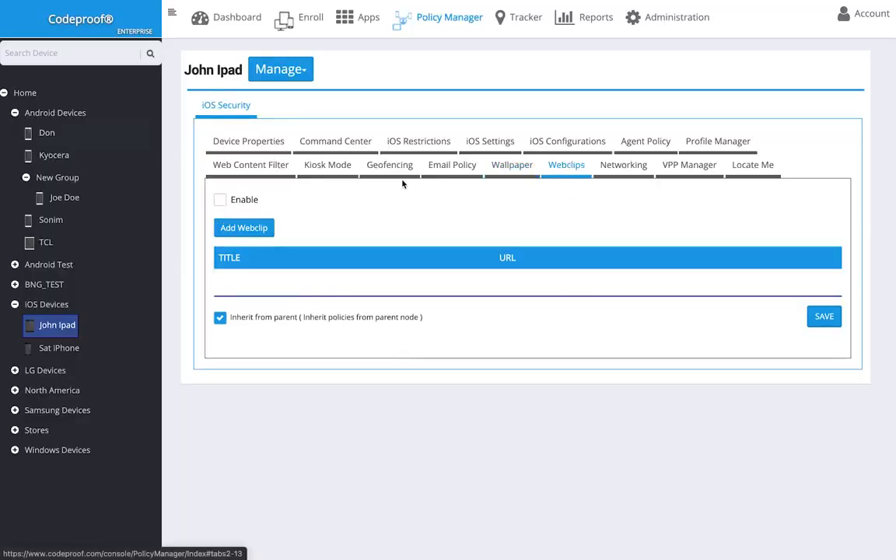
pyautogui.click(220, 199)
pyautogui.click(242, 228)
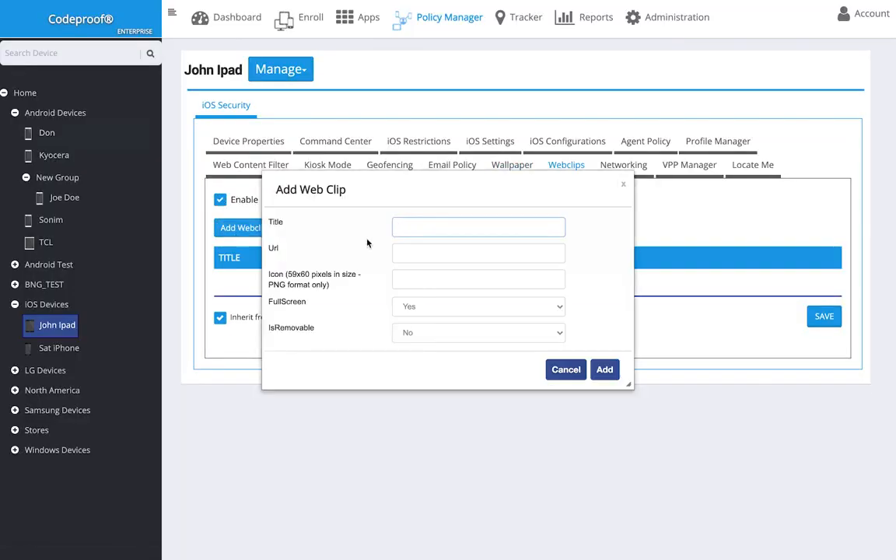
pyautogui.write('Acme Home Page')
pyautogui.press('Tab')
pyautogui.write('www.acmecorp.com')
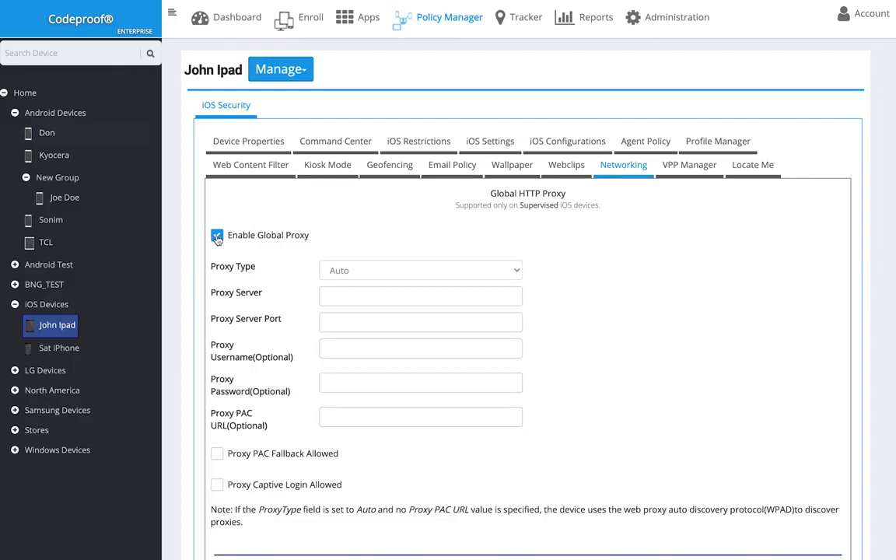
# Check the Codeproof vpp app license assignments, then bring up the iPad's Locate Me page
pyautogui.click(689, 164)
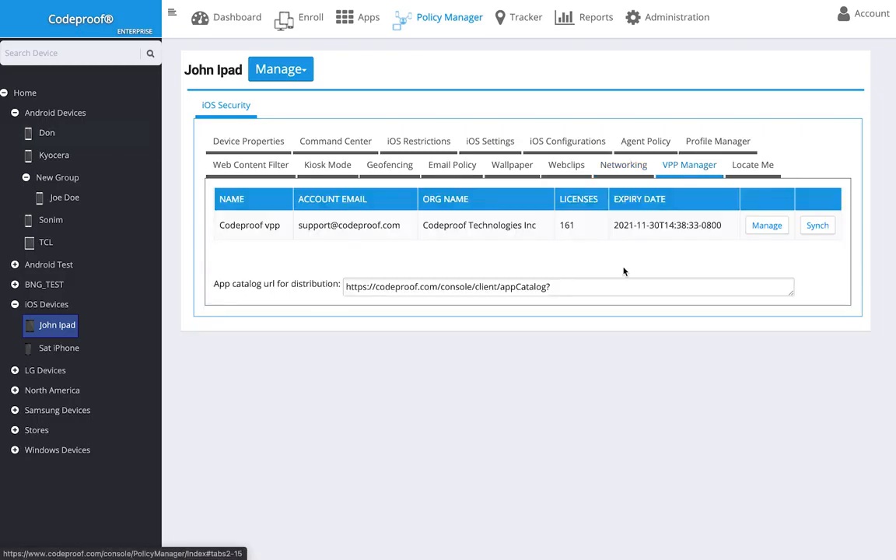
pyautogui.click(766, 230)
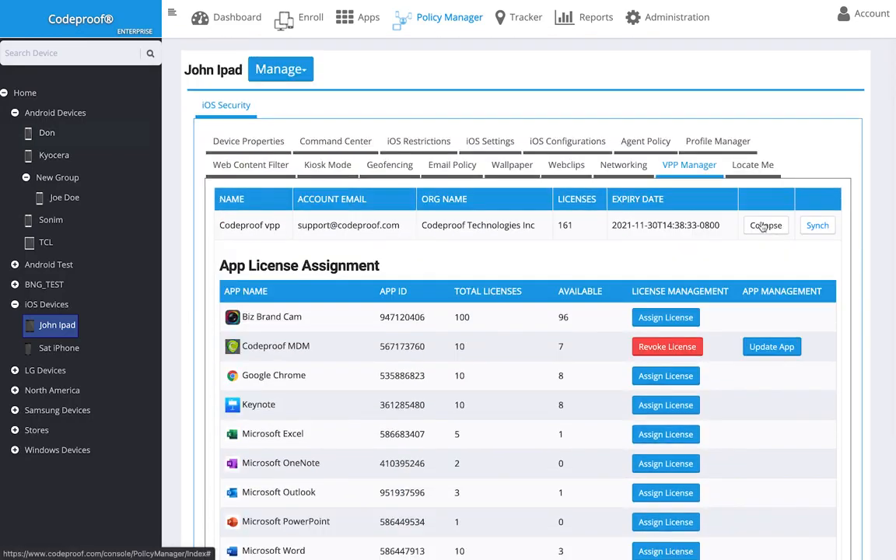
pyautogui.click(751, 164)
pyautogui.scroll(-1, 177, 231)
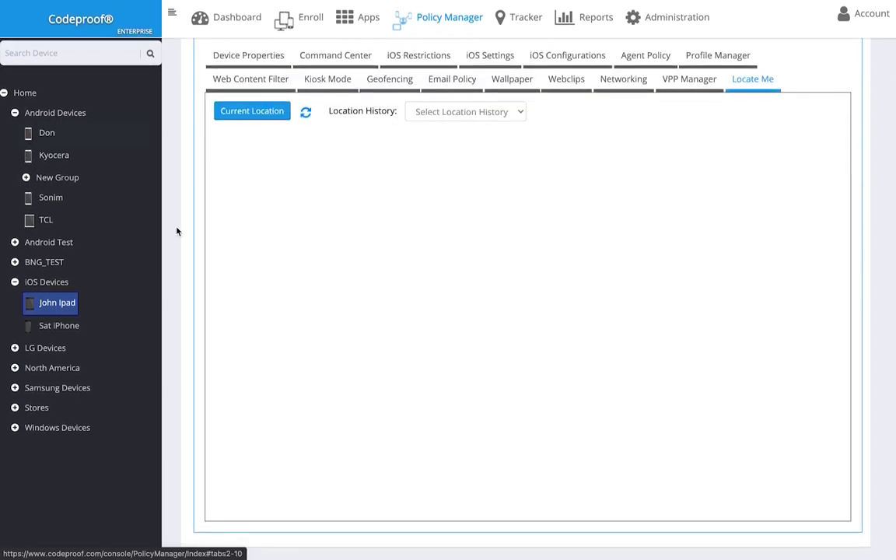
# Show the iPad's current location on a zoomed-in satellite map
pyautogui.click(231, 117)
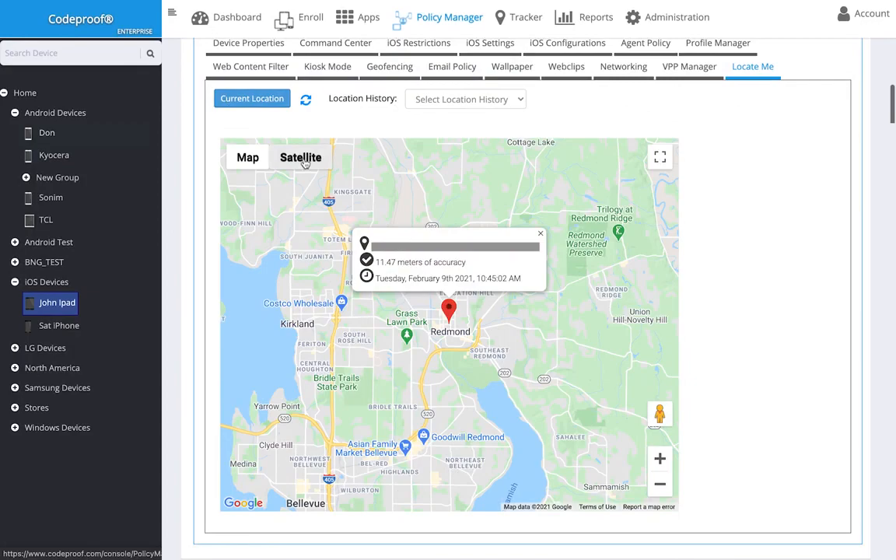
pyautogui.click(302, 157)
pyautogui.click(540, 234)
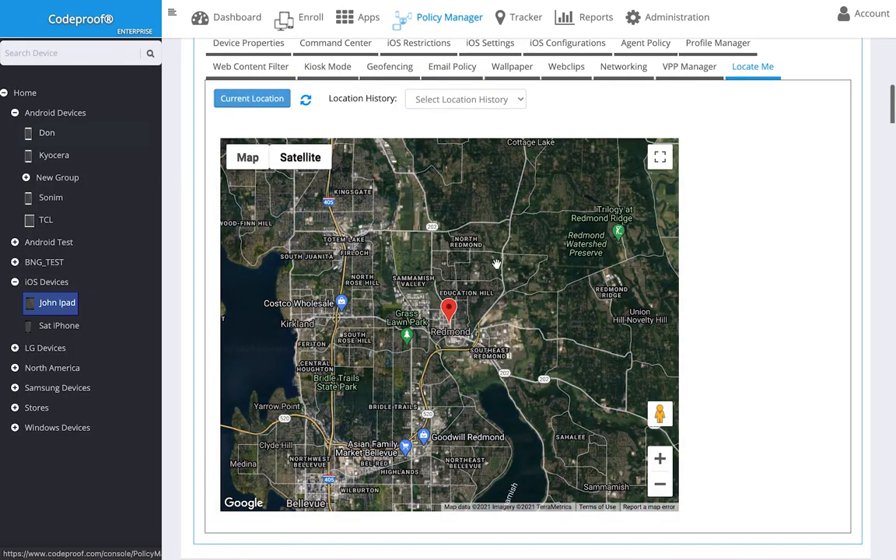
pyautogui.doubleClick(449, 310)
pyautogui.scroll(5, 448, 330)
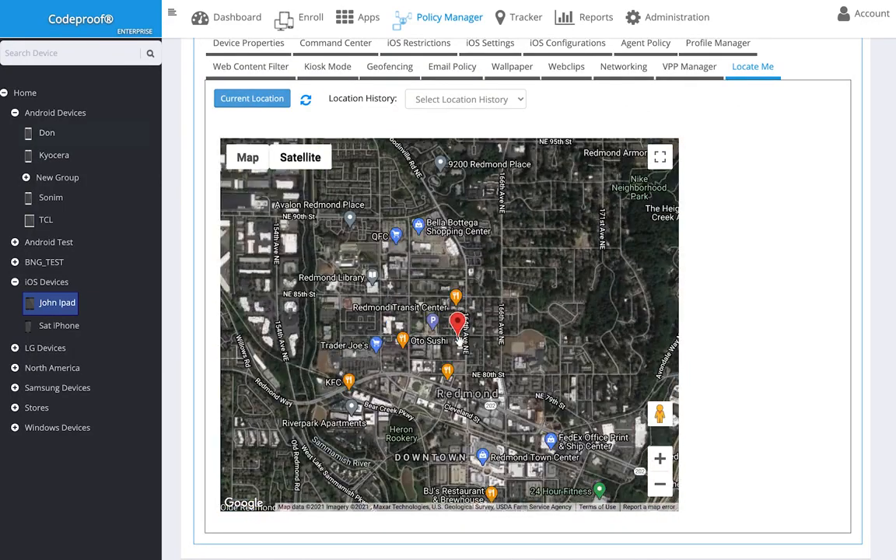
pyautogui.scroll(-4, 459, 341)
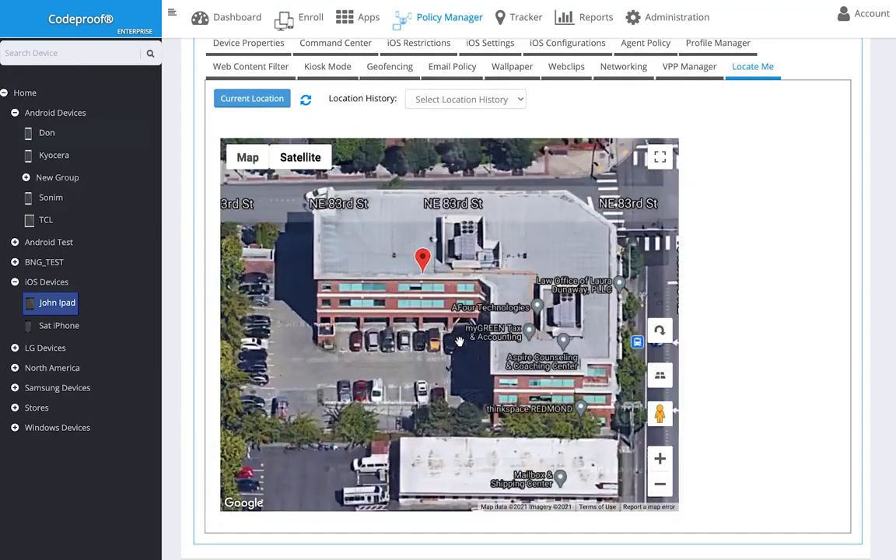
pyautogui.scroll(-3, 459, 339)
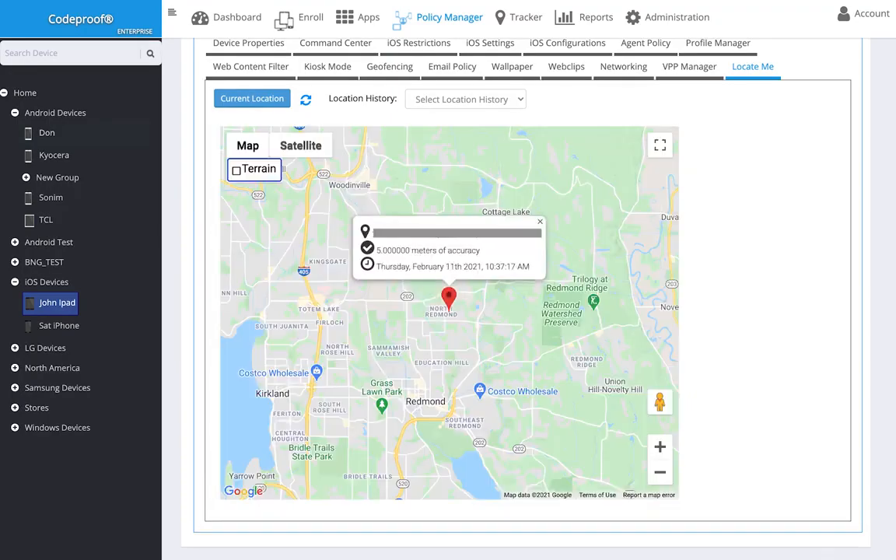
# Set location history to All, then select CODEPROOFPC under Windows Devices
pyautogui.click(465, 99)
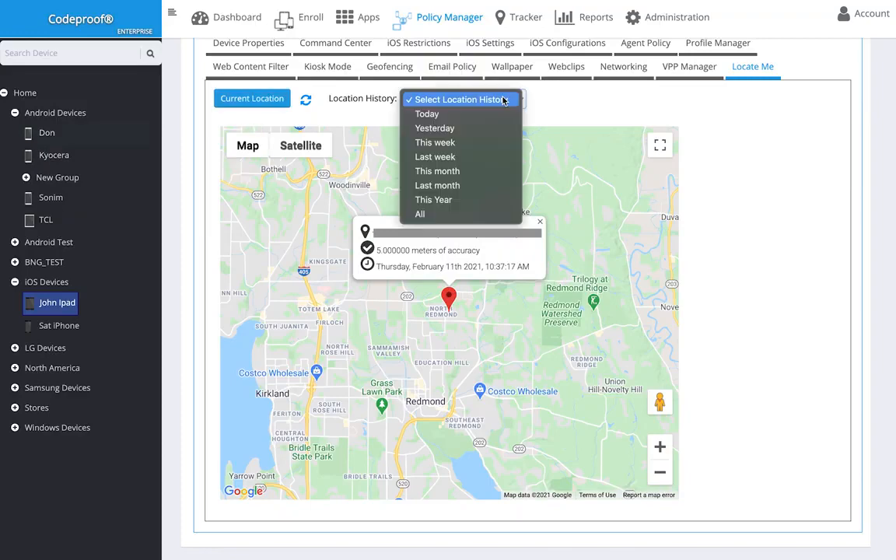
pyautogui.click(468, 214)
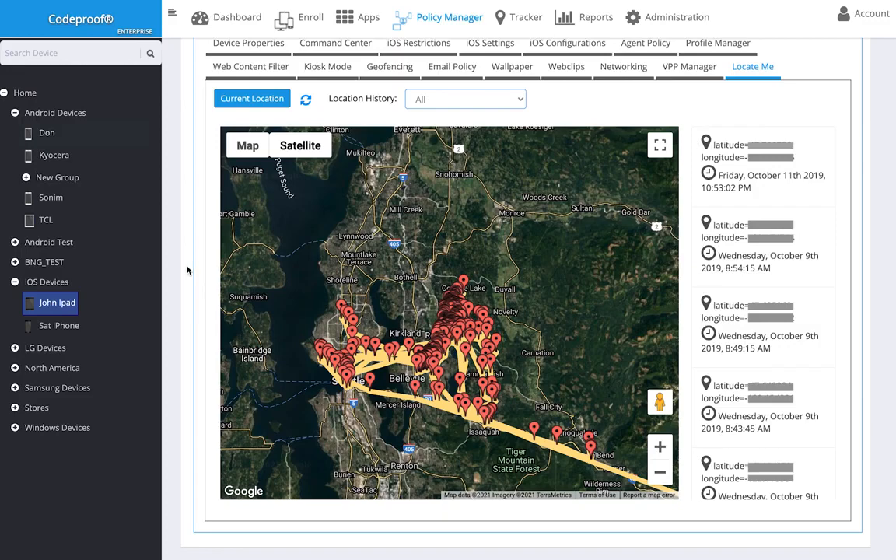
pyautogui.click(25, 177)
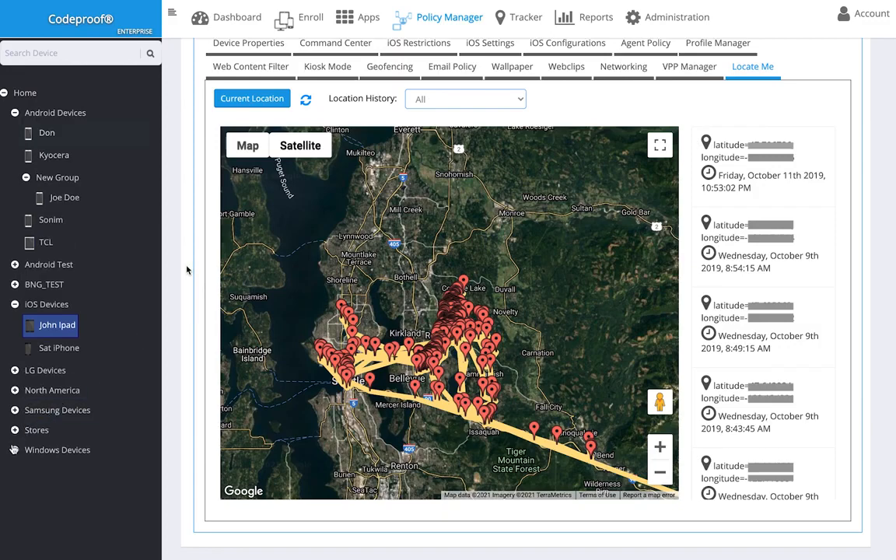
pyautogui.click(14, 449)
pyautogui.click(68, 468)
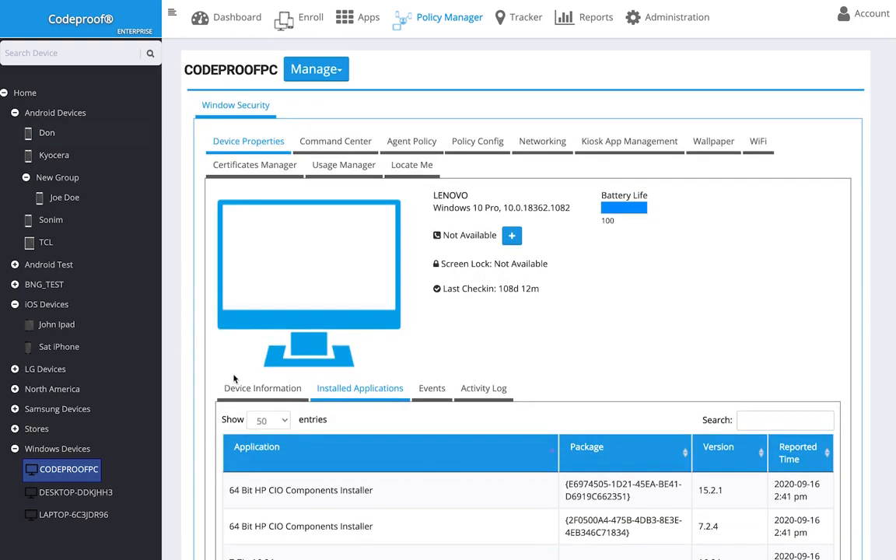
# Review CODEPROOFPC's DeviceInfo details and its installed applications
pyautogui.click(232, 388)
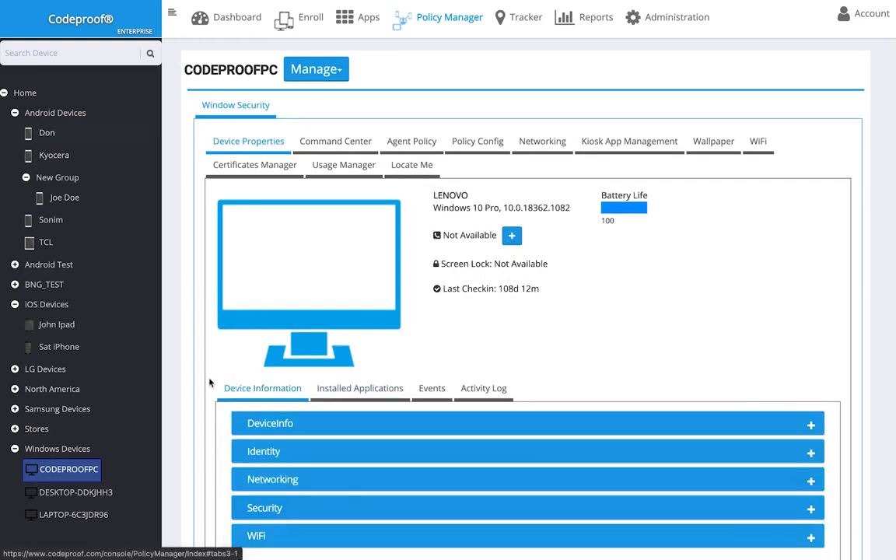
pyautogui.click(803, 420)
pyautogui.scroll(-2, 752, 314)
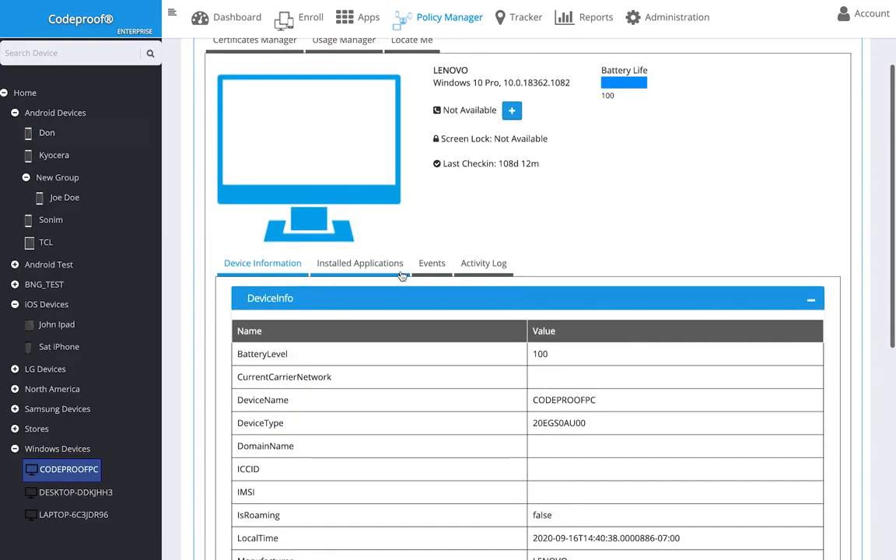
pyautogui.click(374, 263)
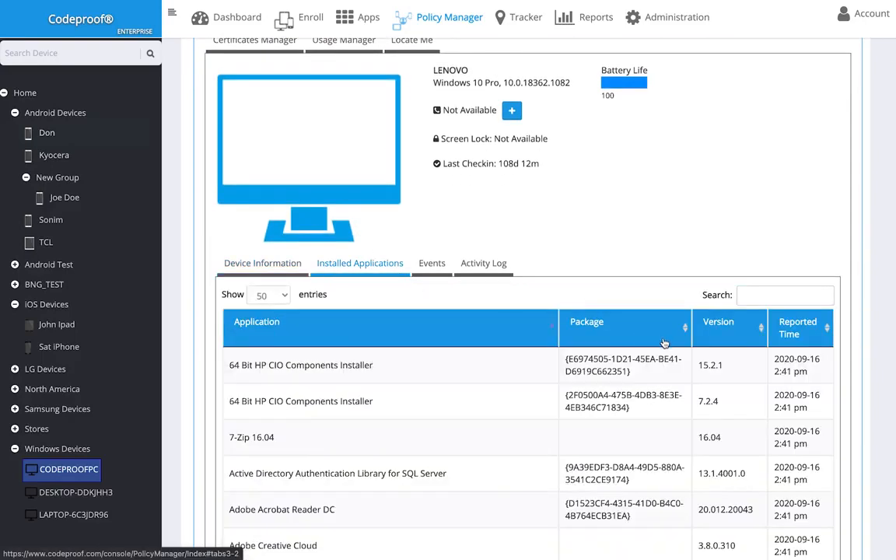
pyautogui.scroll(2, 664, 343)
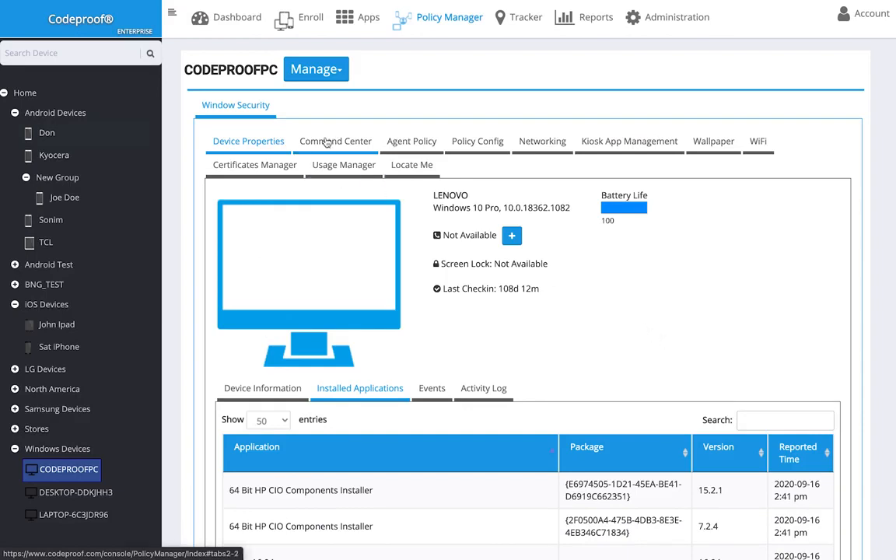
# Start and cancel a Send SMS Text command, then view the Windows policy configurations
pyautogui.click(298, 142)
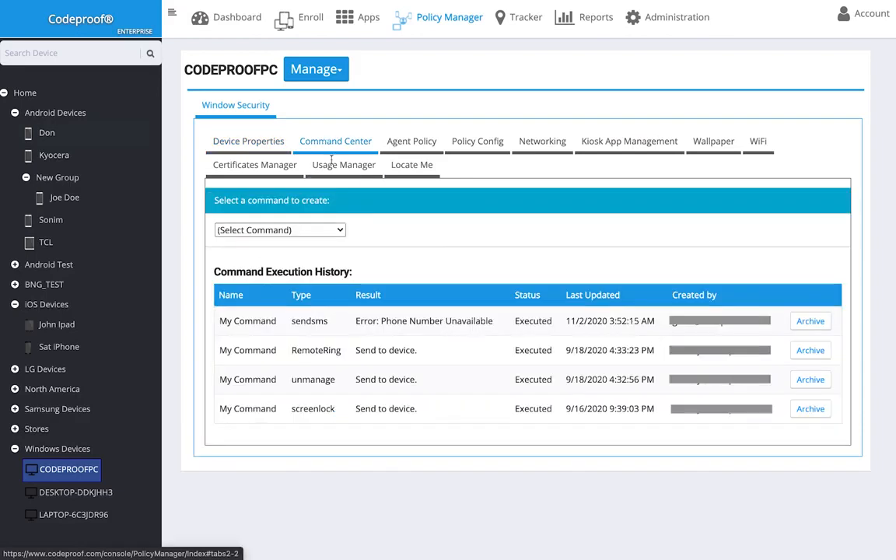
pyautogui.click(339, 231)
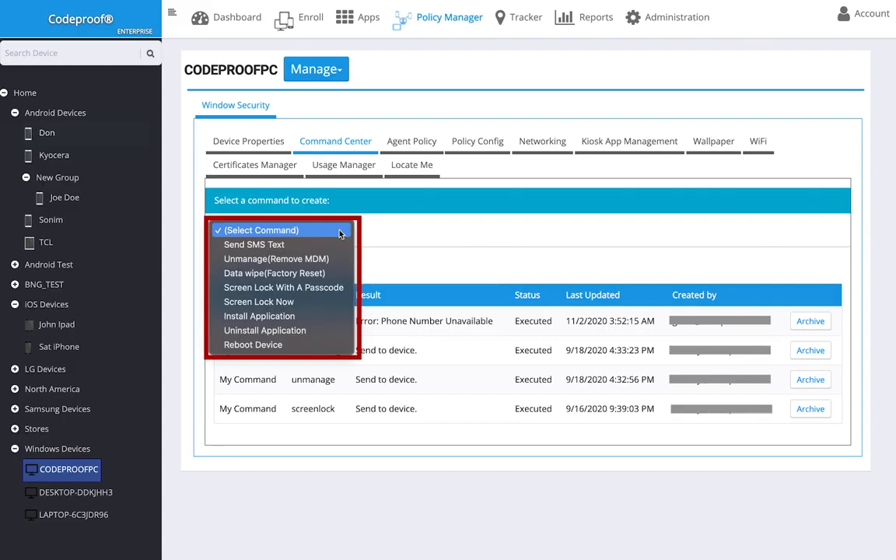
pyautogui.click(334, 244)
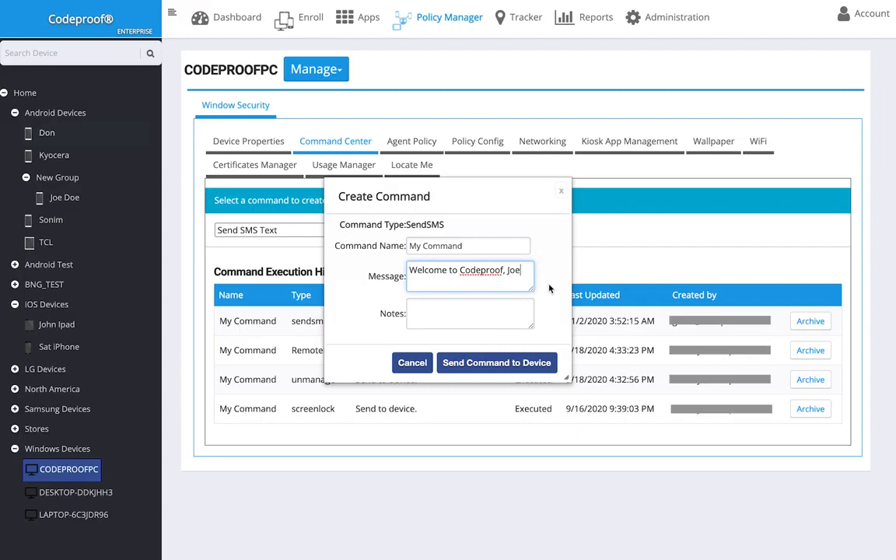
pyautogui.click(561, 192)
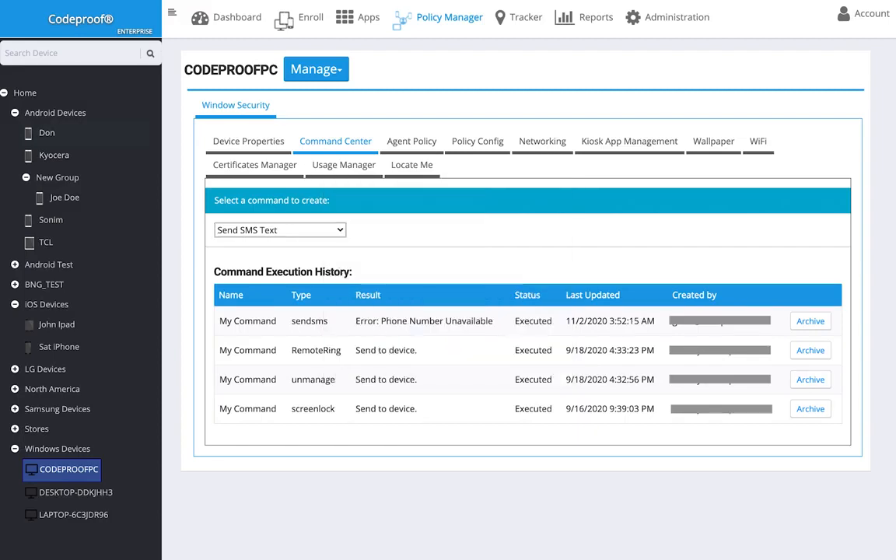
pyautogui.click(474, 148)
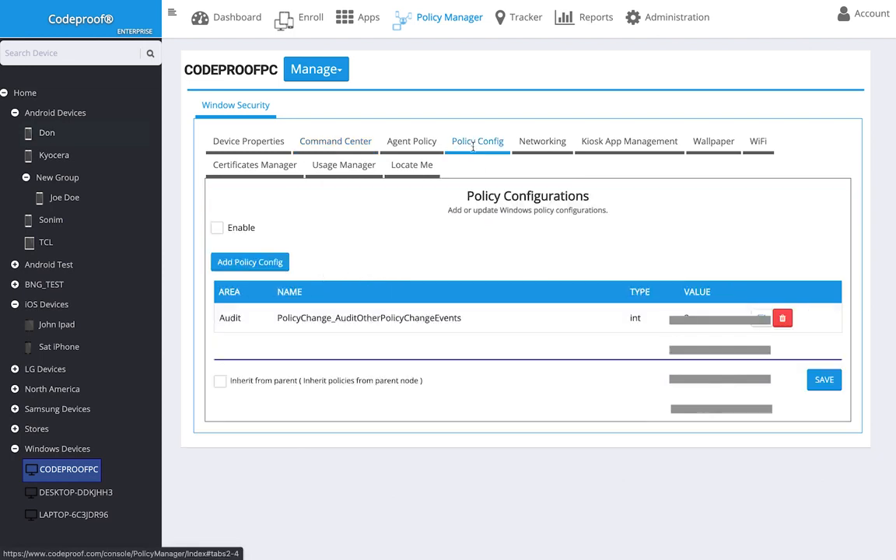
# Enable CODEPROOFPC's policy configurations, then browse the Add Policy Config Area and Name lists without adding anything
pyautogui.click(218, 228)
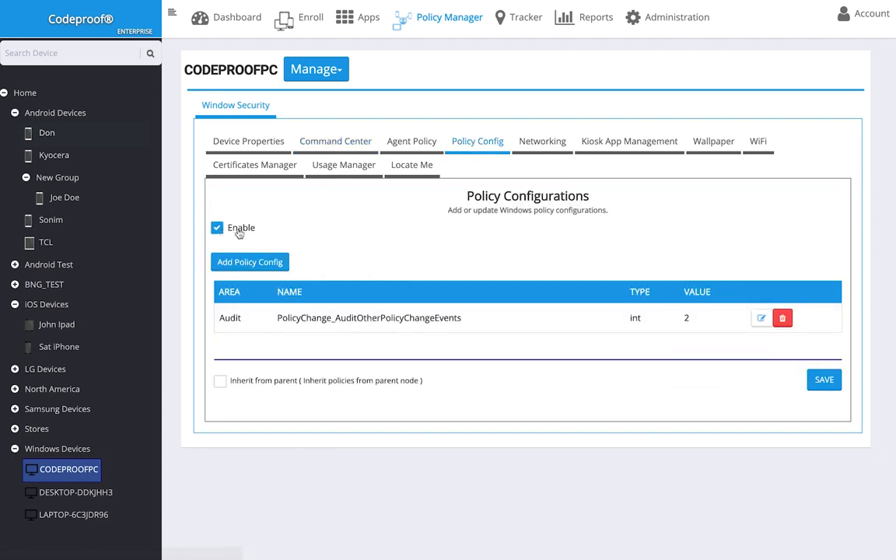
pyautogui.click(283, 265)
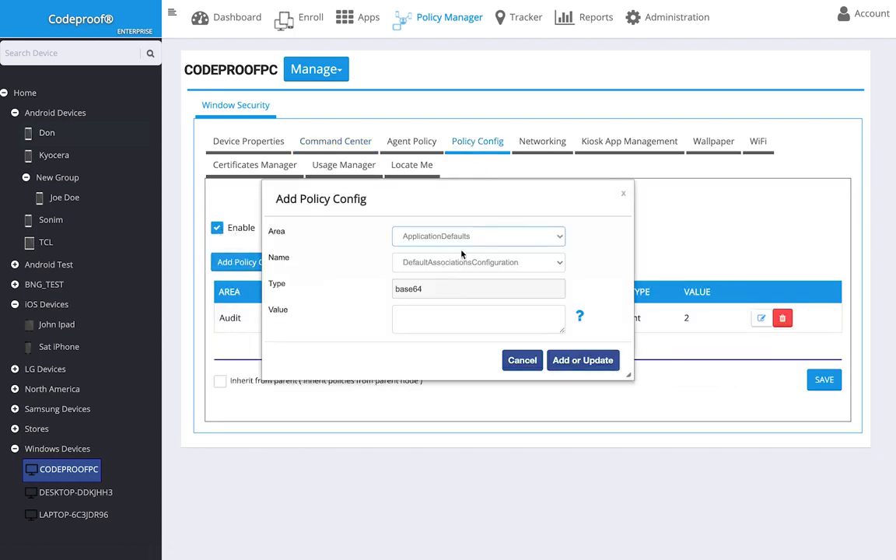
pyautogui.click(493, 262)
pyautogui.click(493, 231)
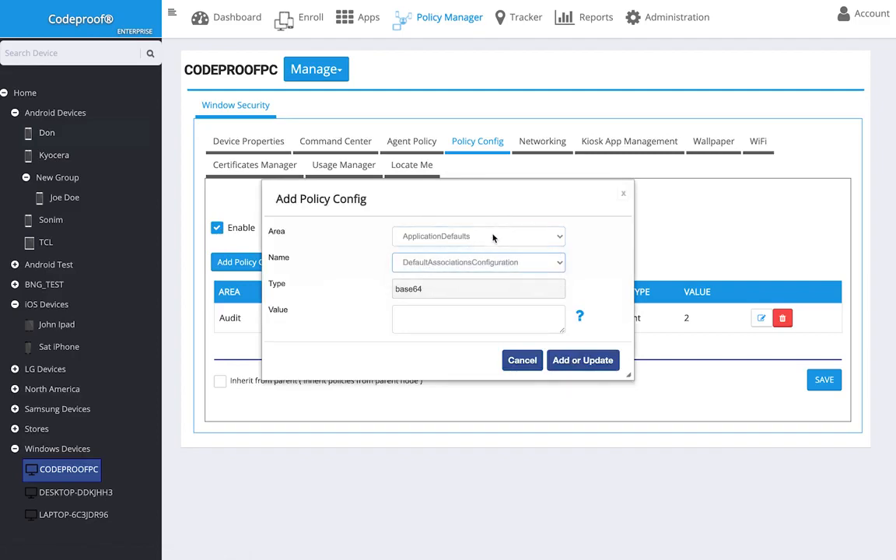
pyautogui.click(493, 236)
pyautogui.scroll(-10, 493, 237)
pyautogui.scroll(10, 493, 241)
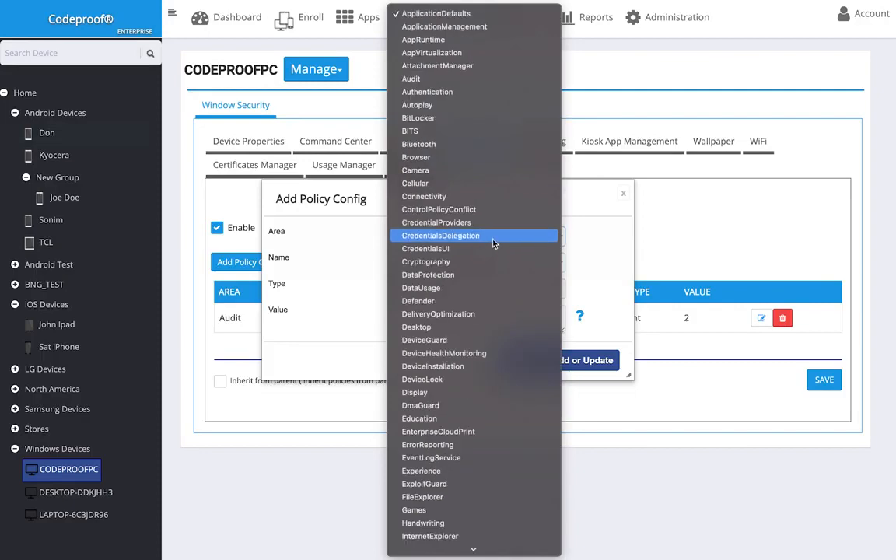
pyautogui.click(610, 233)
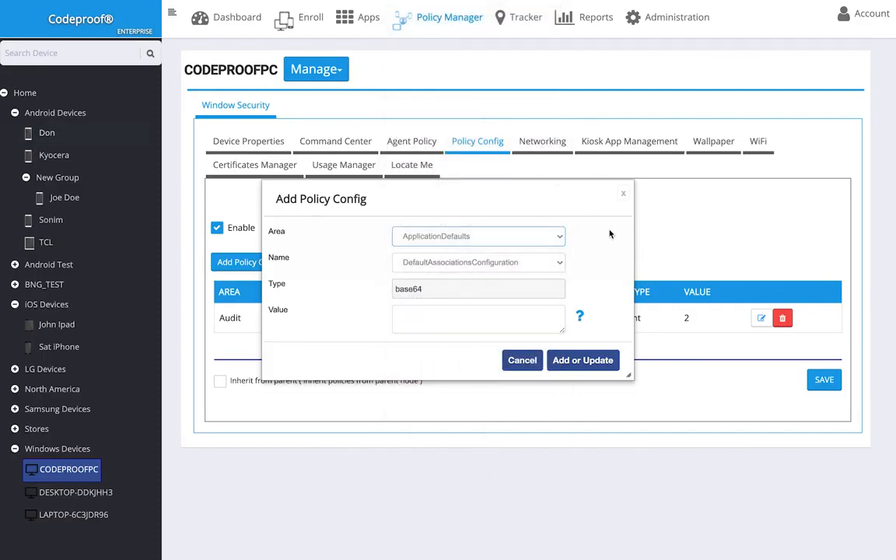
pyautogui.press('Escape')
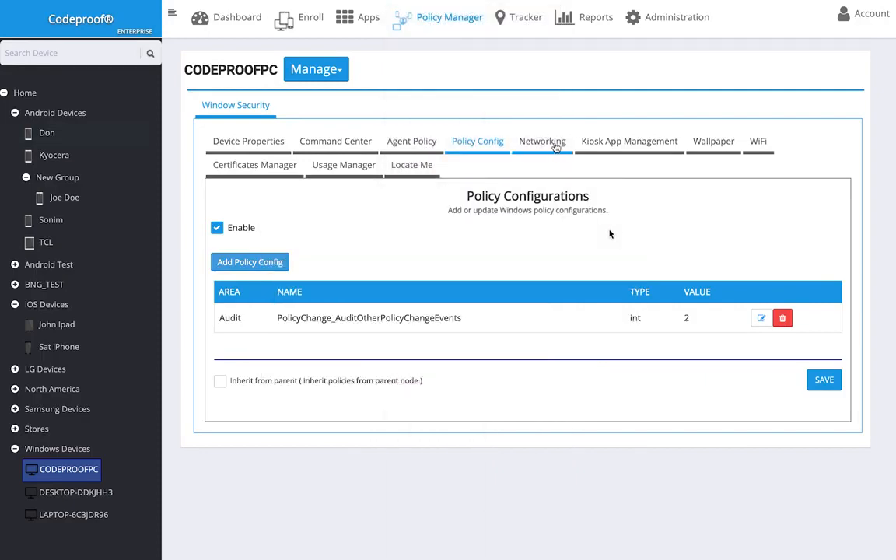
# Turn on Enable Global Proxy under Networking, then view Kiosk App Management and Wallpaper Management
pyautogui.click(543, 143)
pyautogui.click(218, 218)
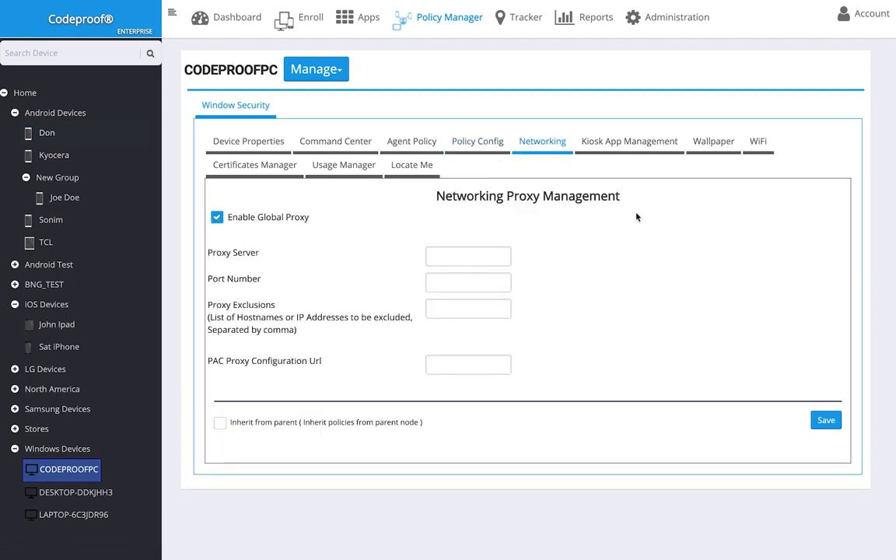
pyautogui.click(629, 140)
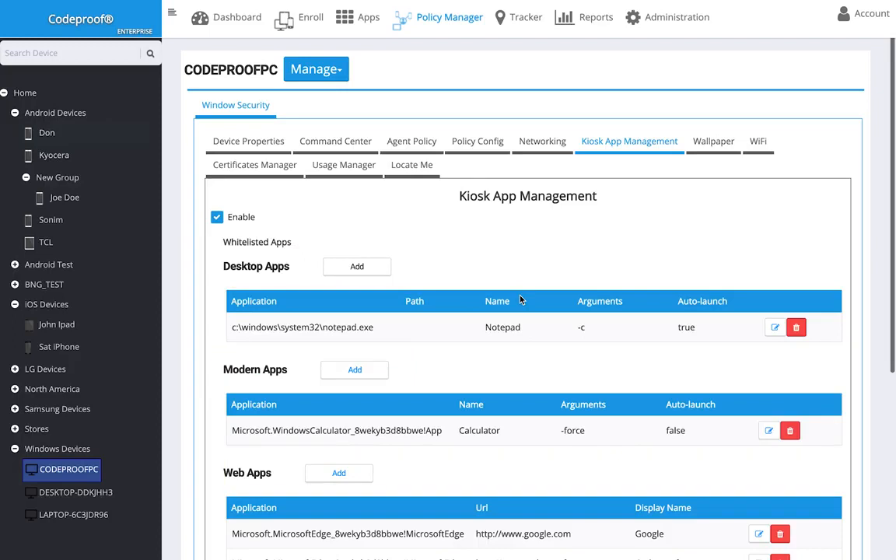
pyautogui.click(713, 141)
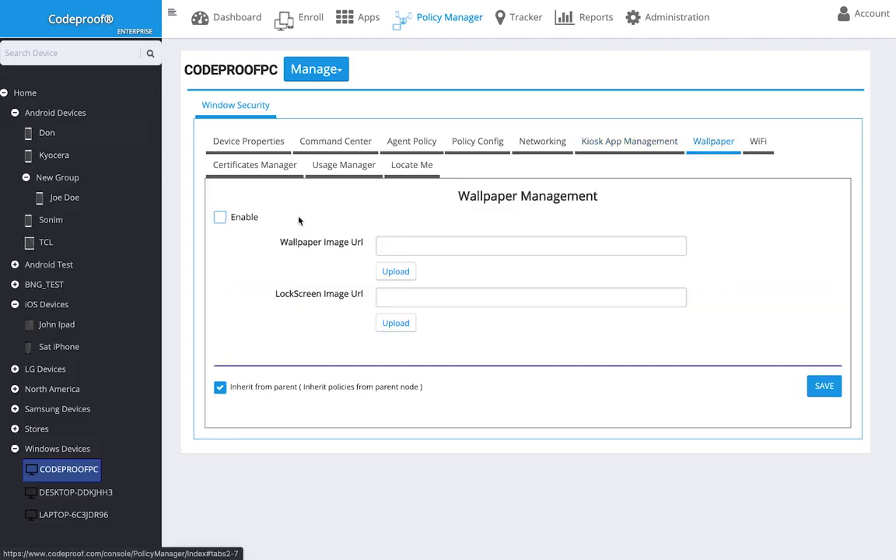
# Enable wallpaper management and the usage schedule with Monday starting 8:20 AM, then show Locate Me
pyautogui.click(220, 217)
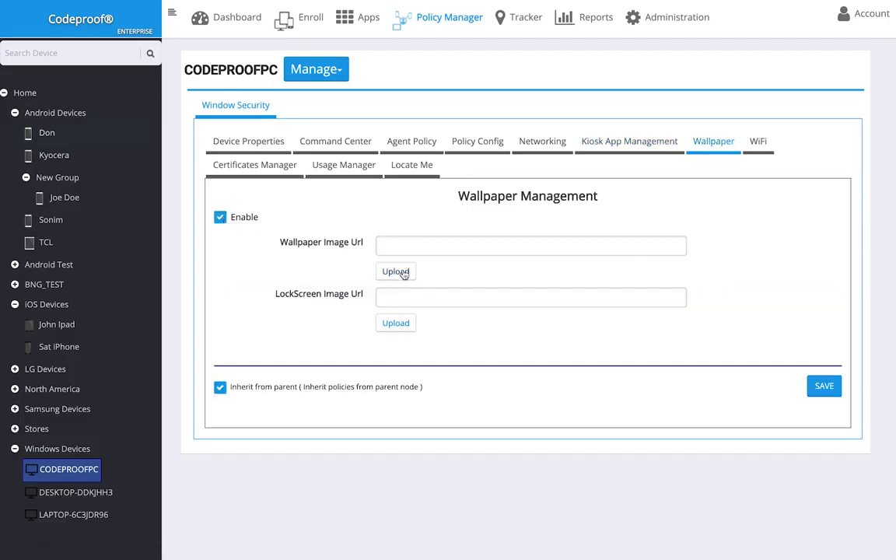
pyautogui.click(398, 272)
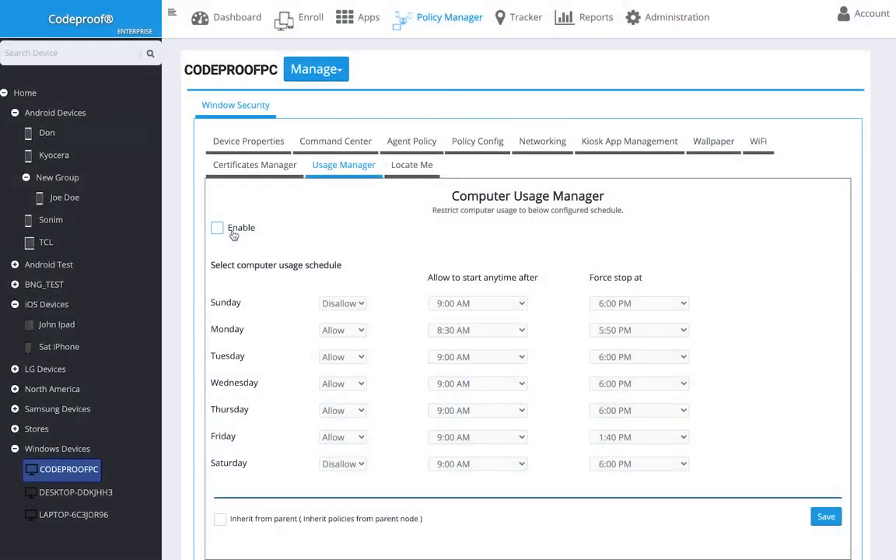
pyautogui.click(232, 231)
pyautogui.click(465, 330)
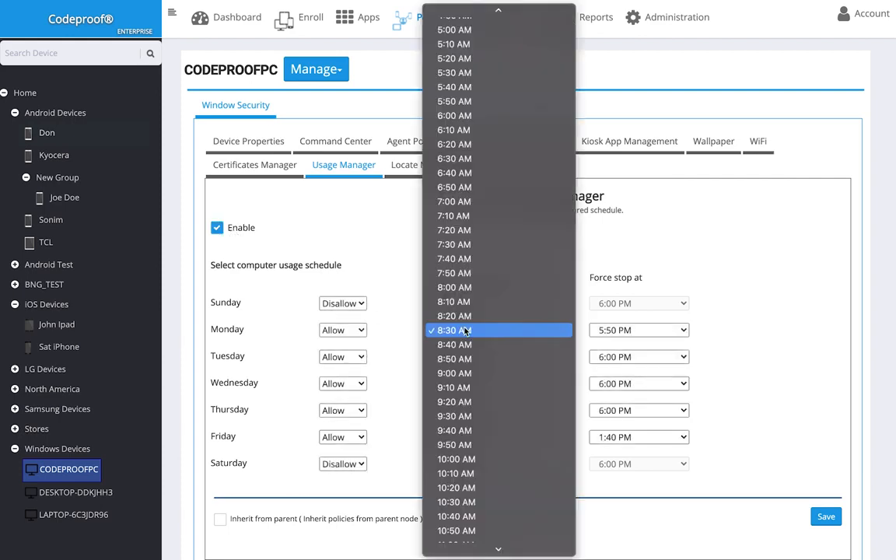
pyautogui.click(459, 316)
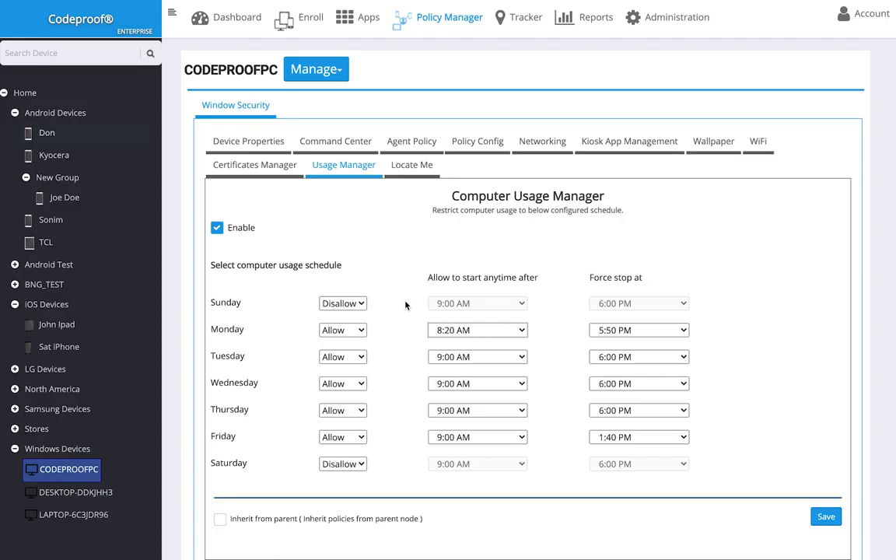
pyautogui.click(412, 164)
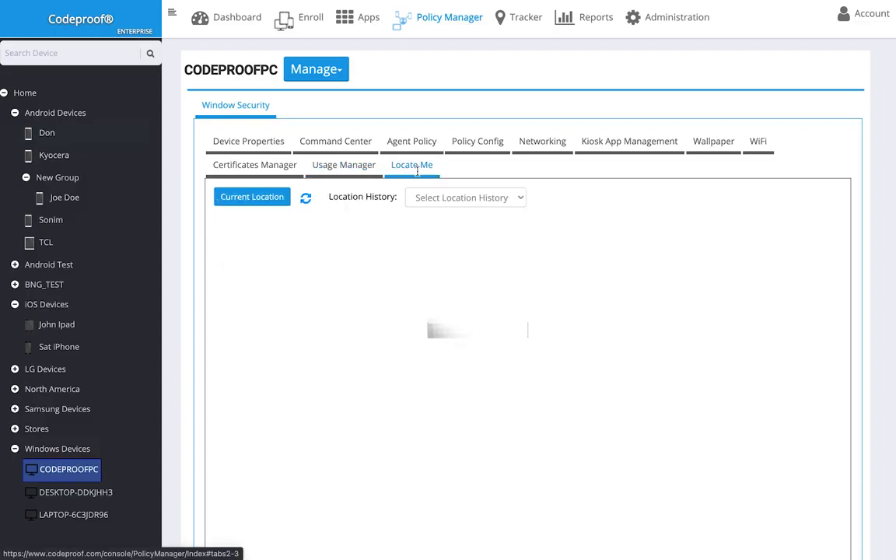
# Locate CODEPROOFPC in Redmond on a zoomed satellite map, then show its full (All) location history
pyautogui.scroll(-1, 592, 336)
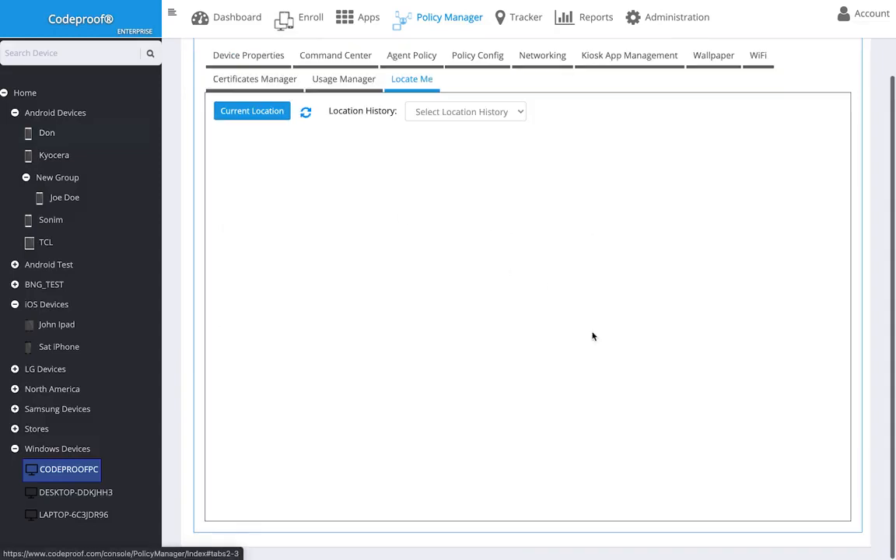
pyautogui.click(263, 110)
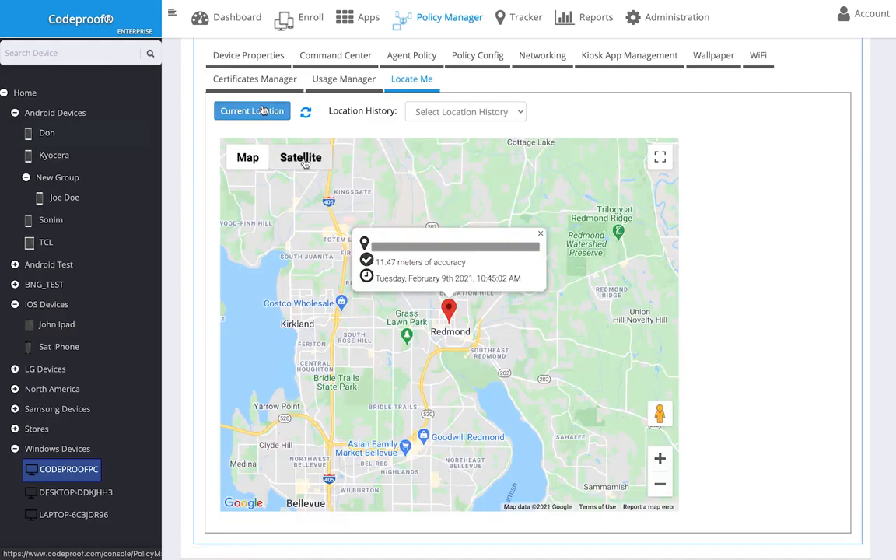
pyautogui.click(300, 157)
pyautogui.click(450, 322)
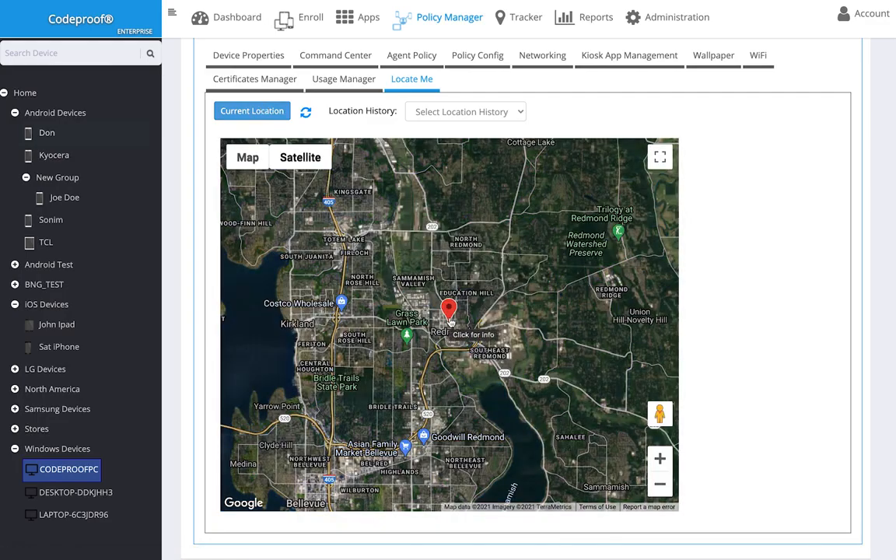
pyautogui.scroll(3, 451, 325)
pyautogui.scroll(3, 459, 333)
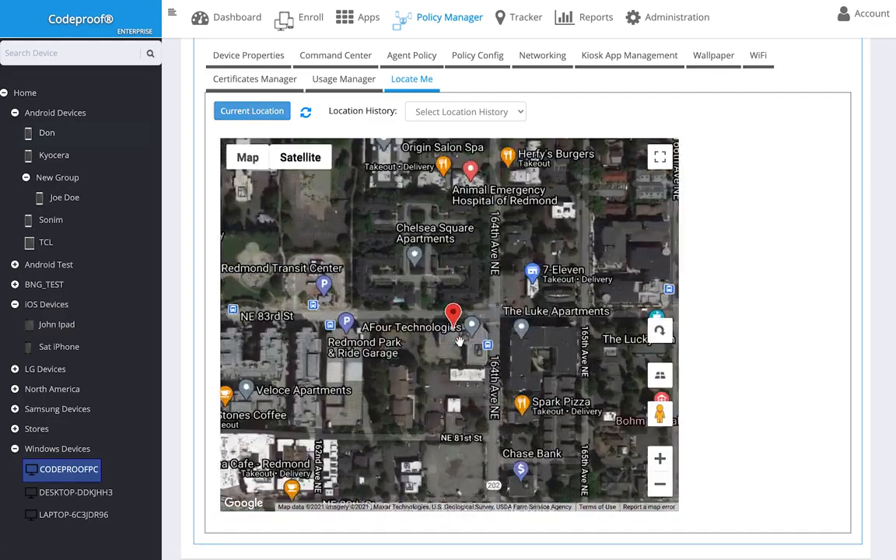
pyautogui.scroll(-3, 459, 340)
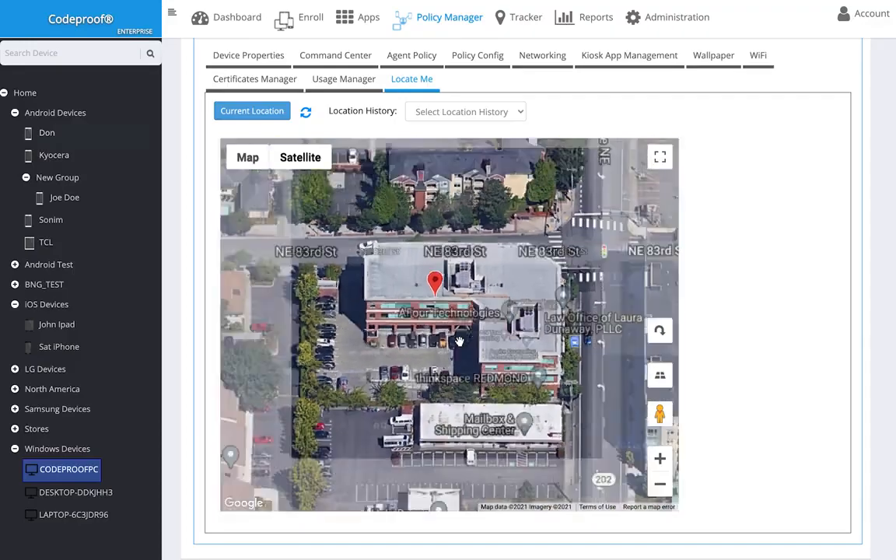
pyautogui.scroll(-3, 459, 338)
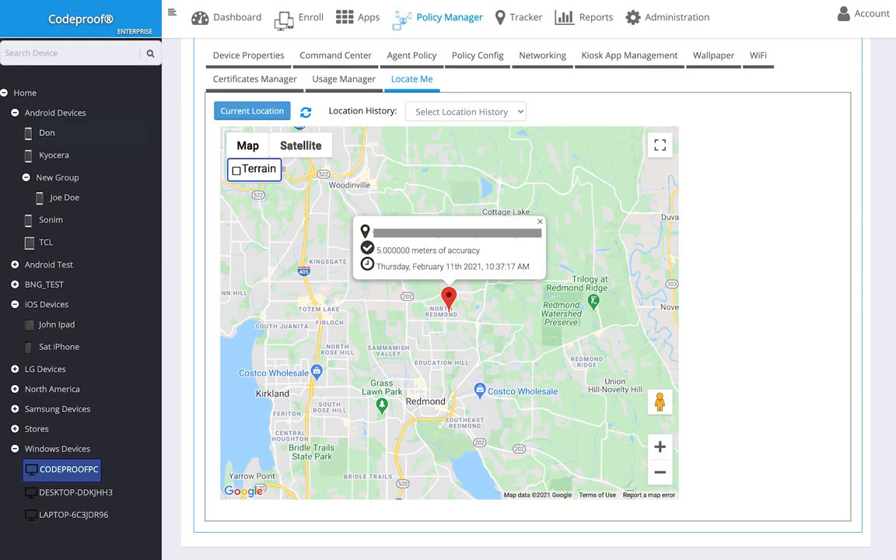
pyautogui.click(455, 112)
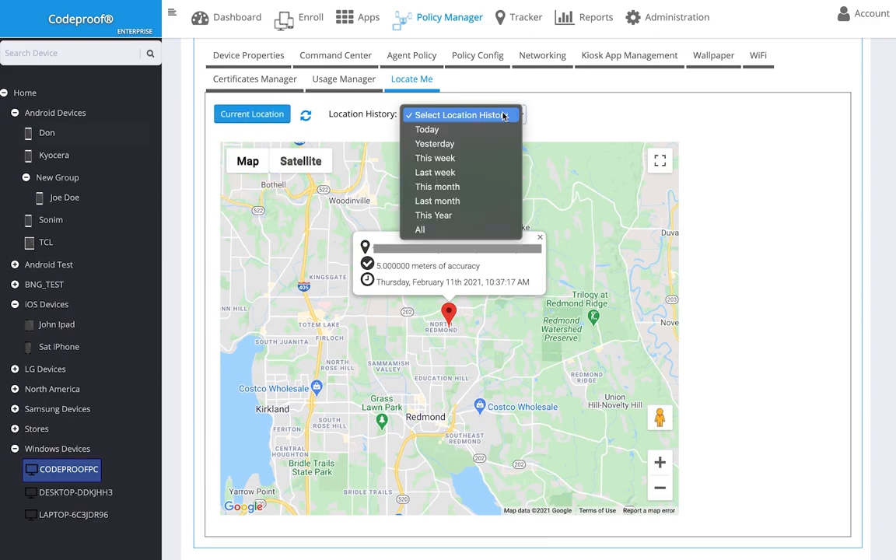
pyautogui.click(467, 231)
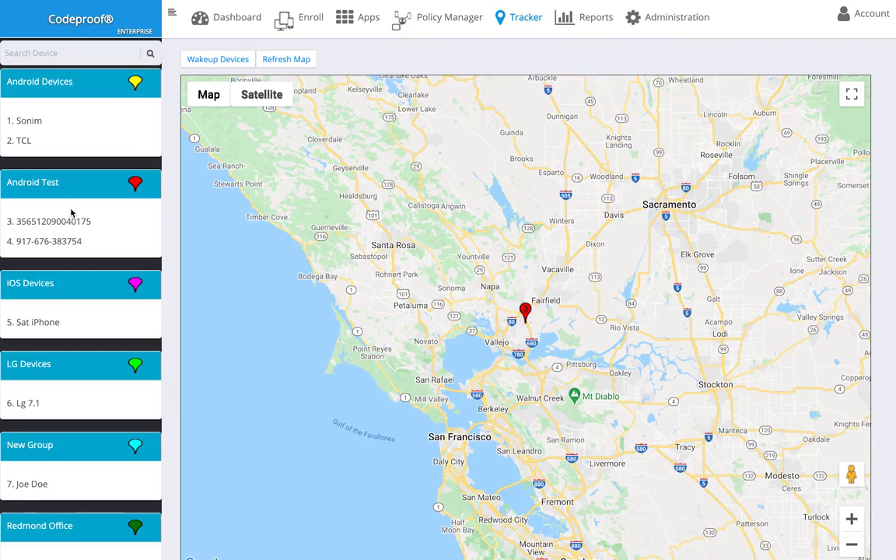
# Show the New Group device's details and tracker map position, then go to Reports
pyautogui.scroll(-3, 71, 212)
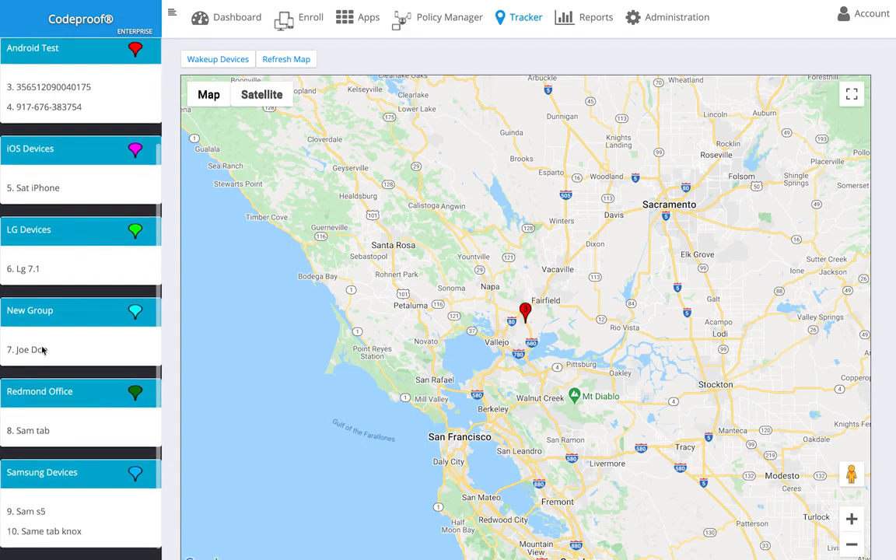
pyautogui.click(27, 351)
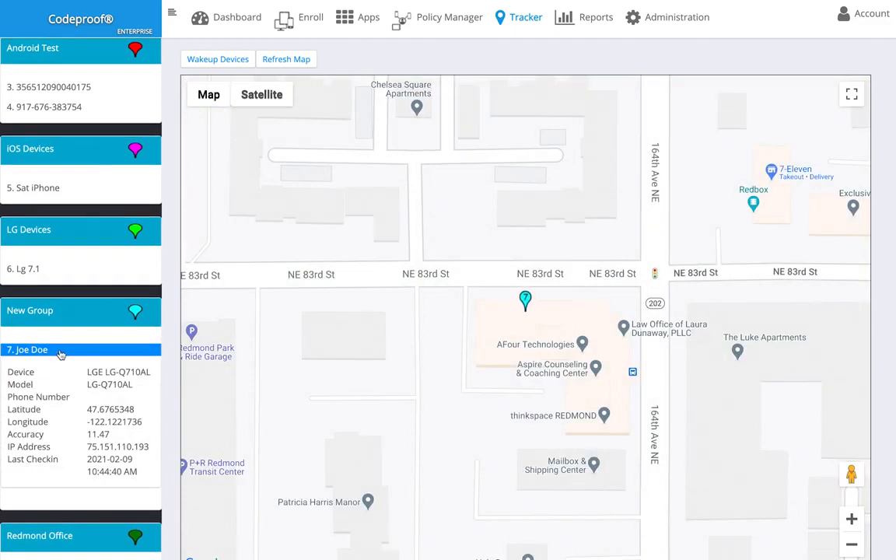
pyautogui.click(589, 31)
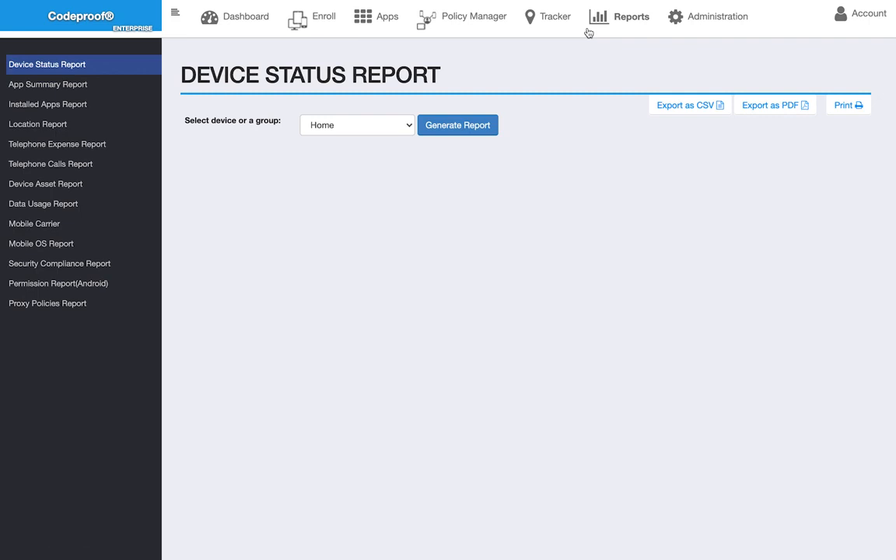
# Generate the Home device status report, view the App Summary Report, then go to Administration
pyautogui.click(588, 33)
pyautogui.click(453, 129)
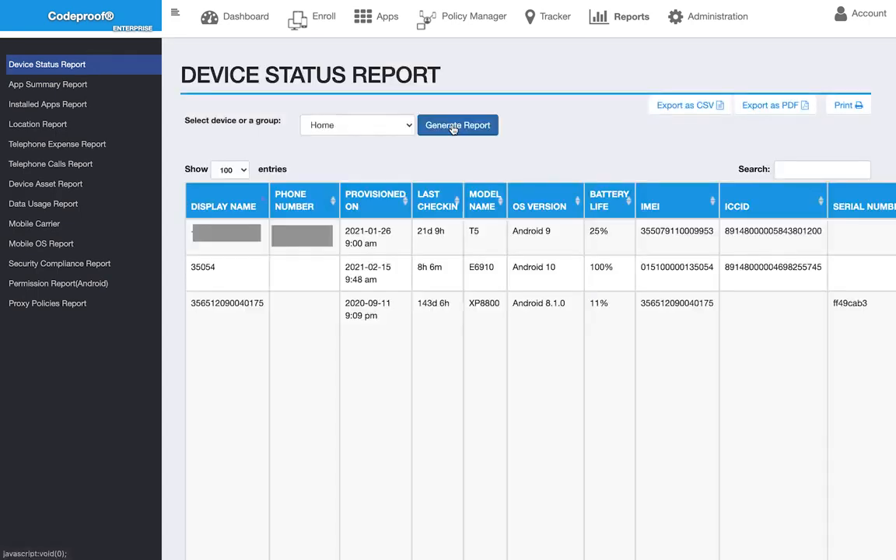
pyautogui.click(83, 86)
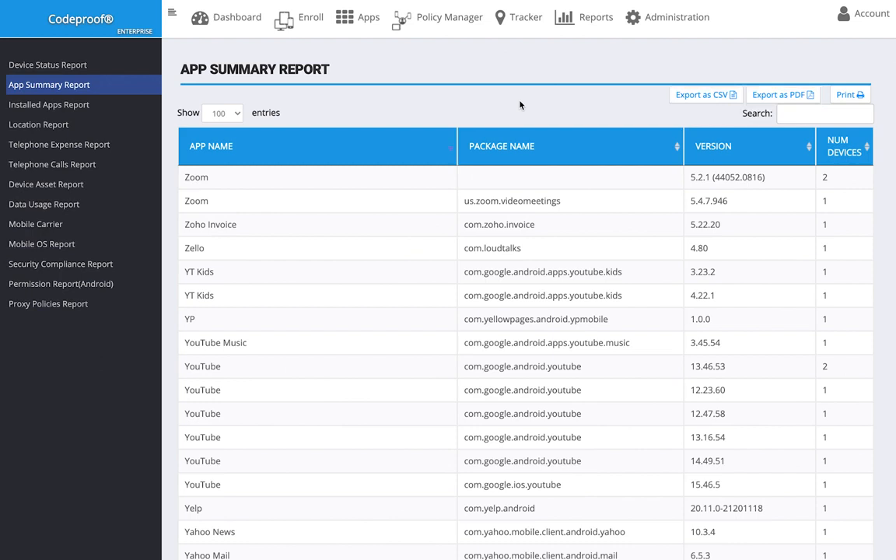
pyautogui.click(645, 23)
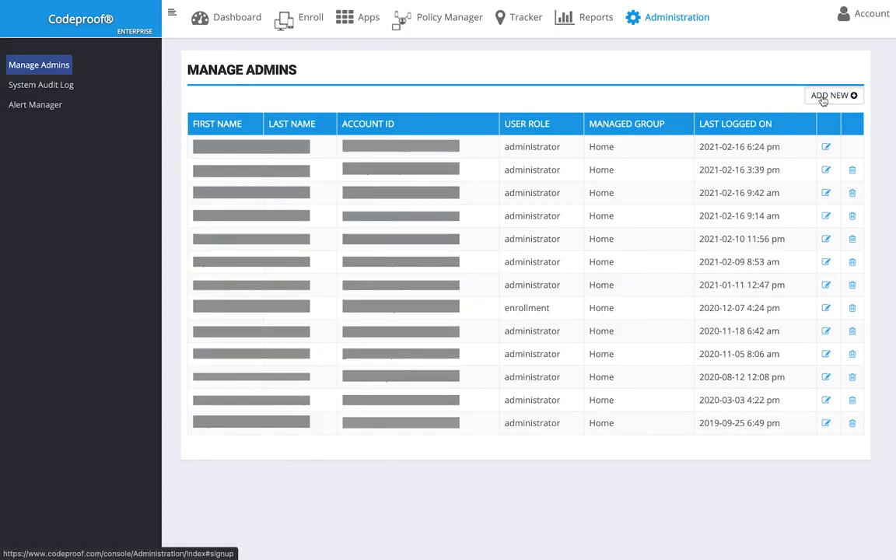
# Add a new administrator account with the person's first name, last name and login email, and save it
pyautogui.click(829, 95)
pyautogui.press('Tab')
pyautogui.press('Tab')
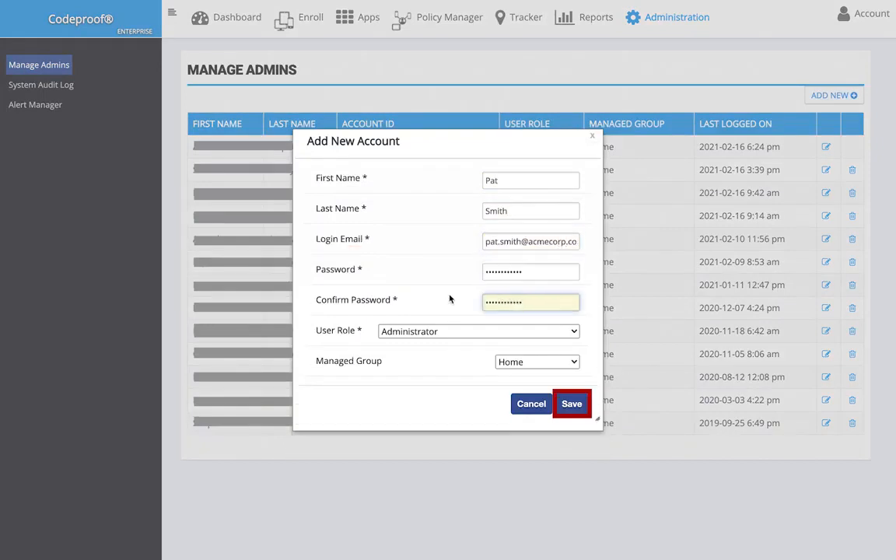
pyautogui.click(590, 138)
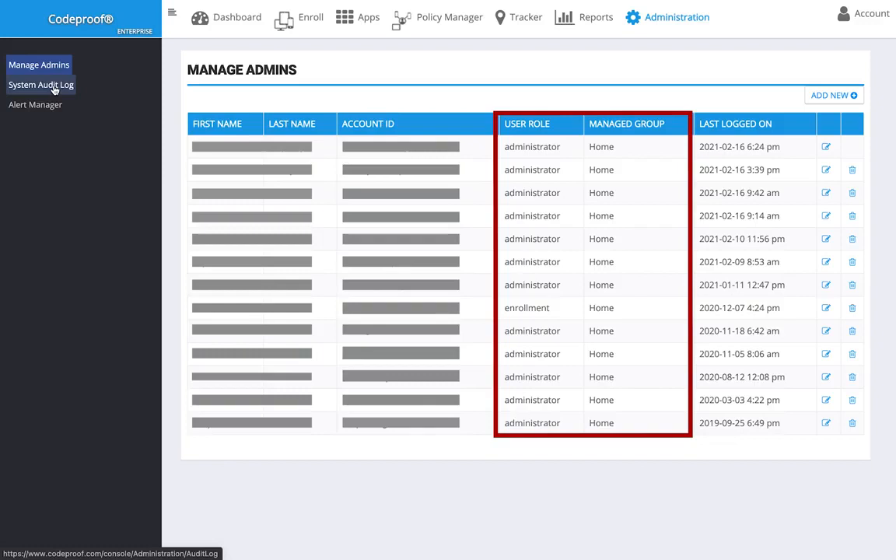
# View the System Audit Log, then expand and collapse the Phone SIM changed alert in Alert Manager
pyautogui.click(54, 87)
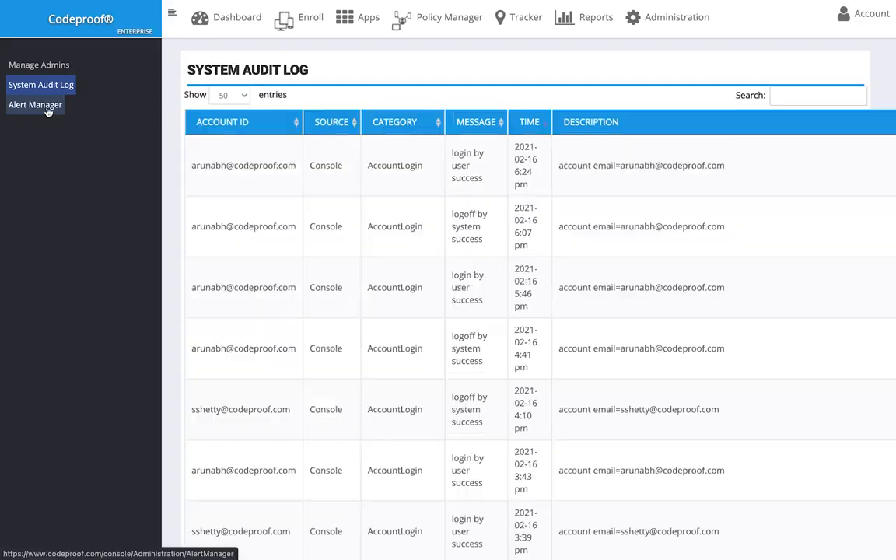
pyautogui.click(47, 109)
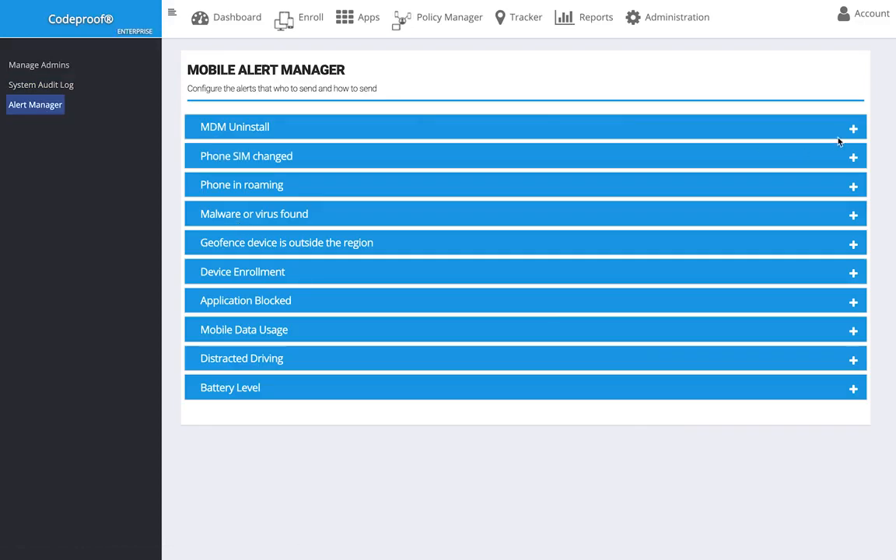
pyautogui.click(853, 159)
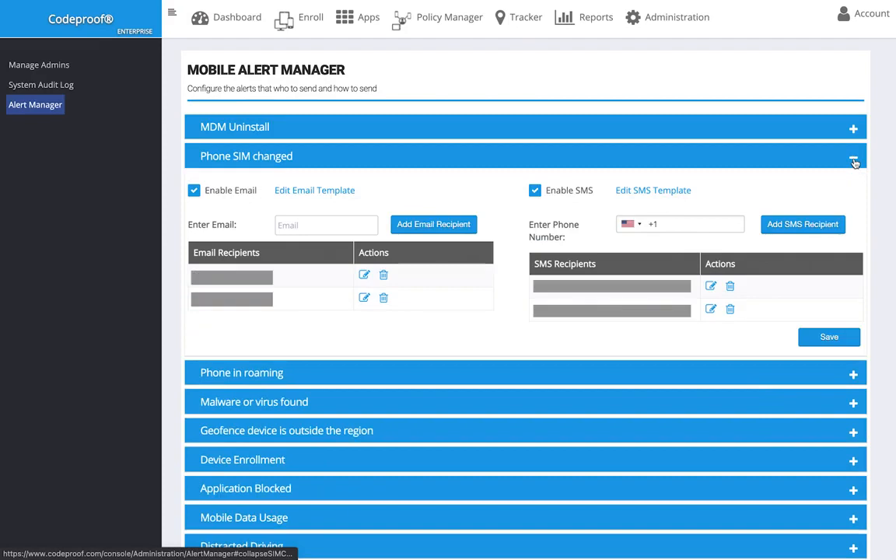
pyautogui.click(853, 161)
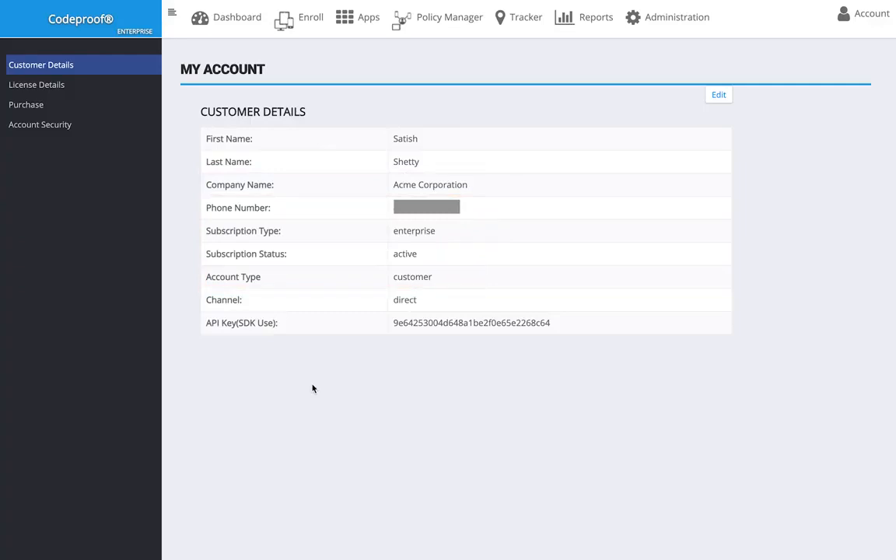
# View License Details and Purchase options, then set two-factor authentication to Enabled
pyautogui.click(97, 87)
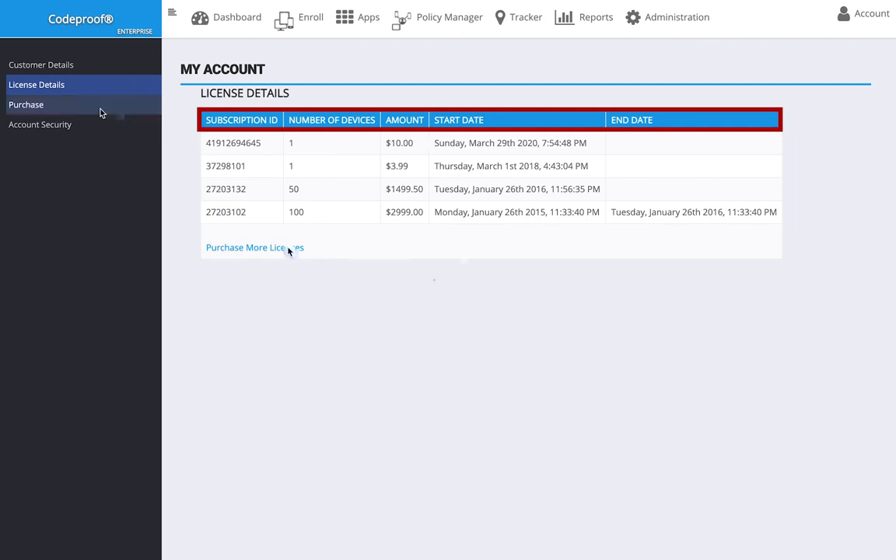
pyautogui.click(100, 113)
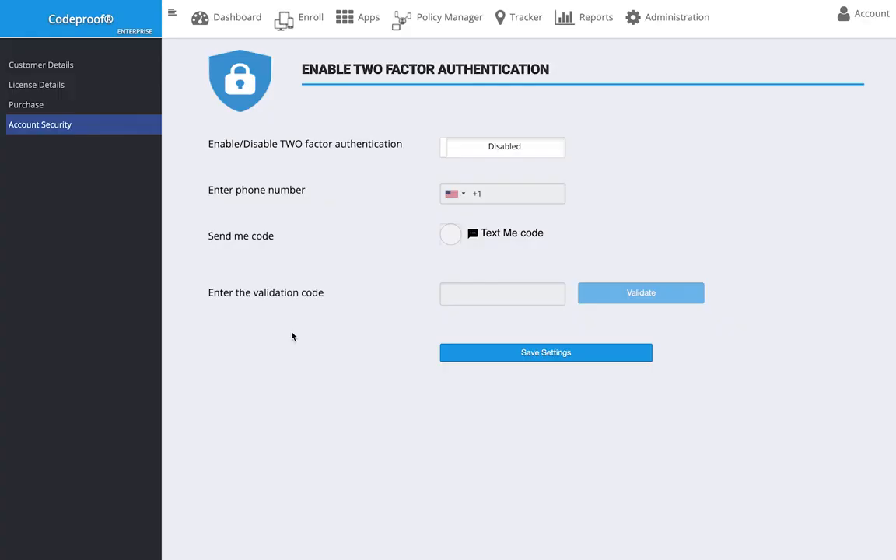
pyautogui.click(480, 149)
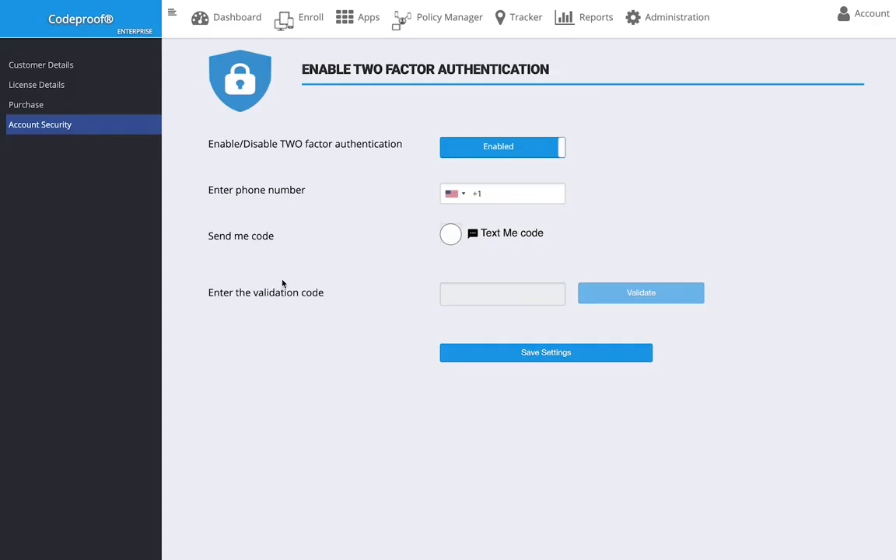
# View the Dashboard device overview, then load support.codeproof.com in a new browser tab
pyautogui.click(241, 20)
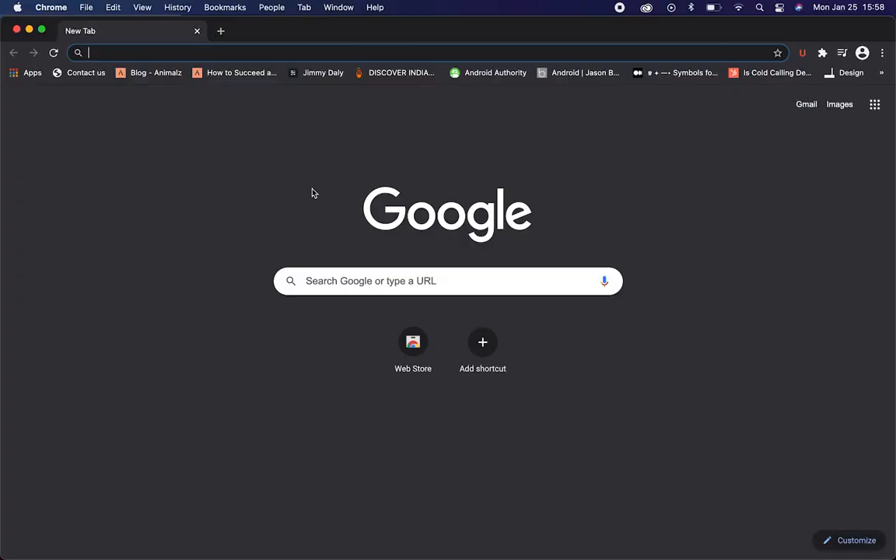
pyautogui.write('support.codeproof.com')
pyautogui.press('Return')
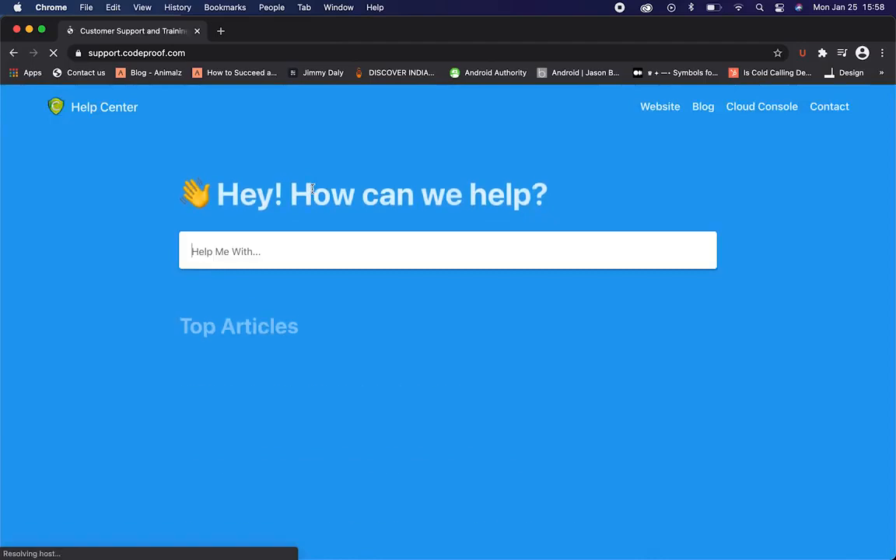
# Search the Help Center for 'what are web' and open the 'What are Web Apps?' article
pyautogui.write('what are web')
pyautogui.click(316, 339)
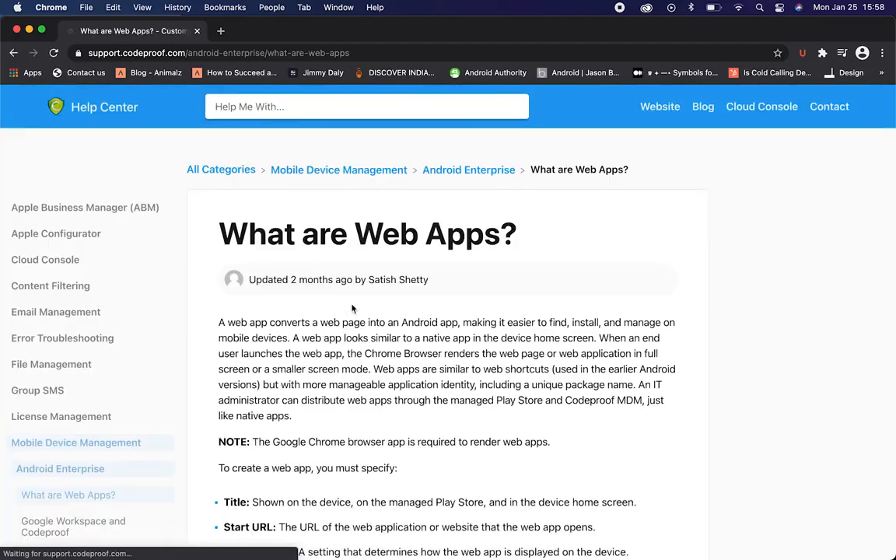